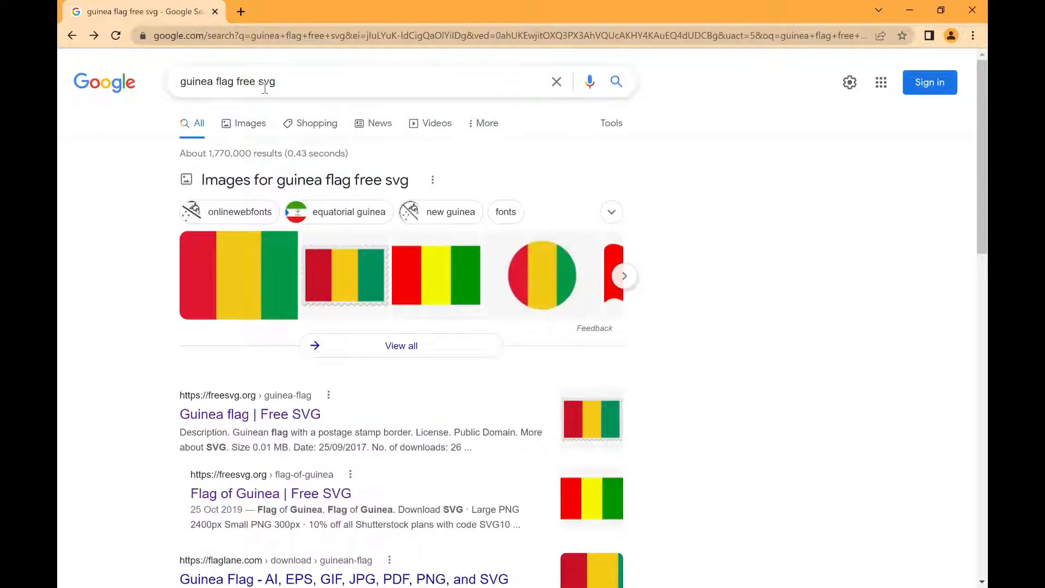
Step: Open the Flag of Guinea page on freesvg.org from the search results
{"action": "scroll", "coordinate": [222, 427], "scroll_direction": "down", "scroll_amount": 1}
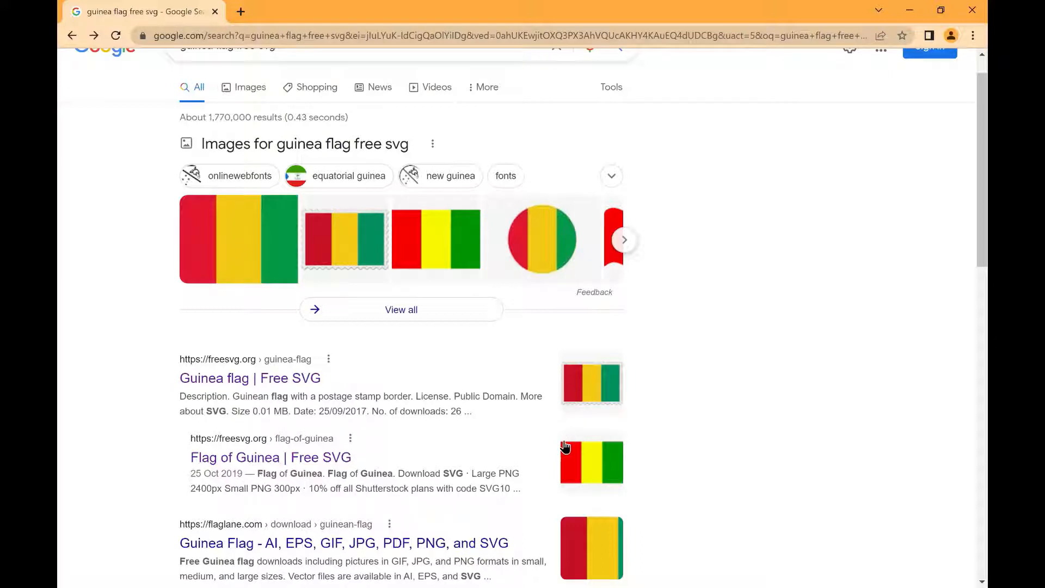
{"action": "scroll", "coordinate": [564, 446], "scroll_direction": "down", "scroll_amount": 1}
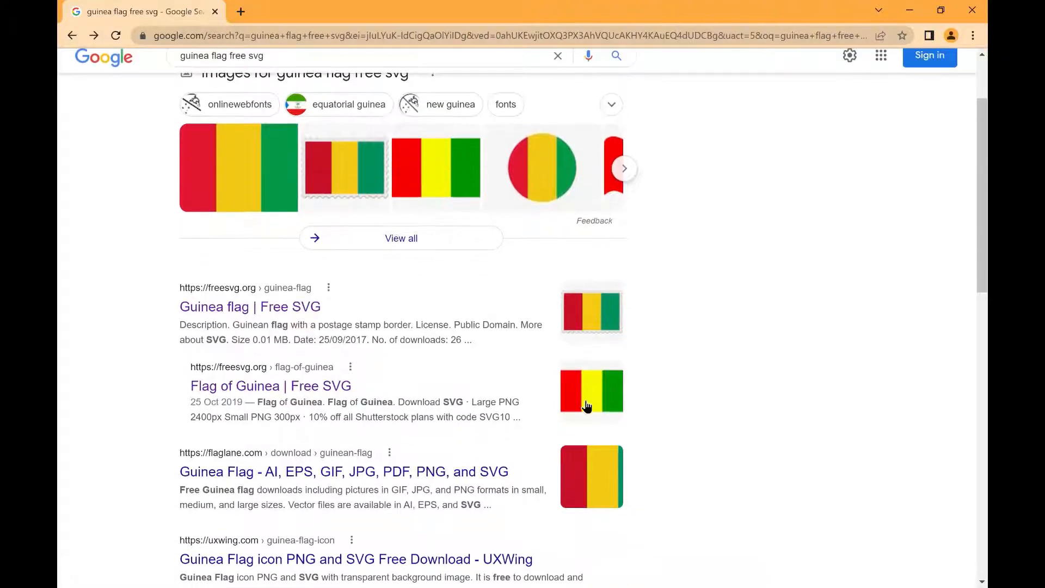
{"action": "left_click", "coordinate": [242, 393]}
Step: Download the Guinea flag as an SVG and open the downloaded file
{"action": "scroll", "coordinate": [249, 418], "scroll_direction": "down", "scroll_amount": 5}
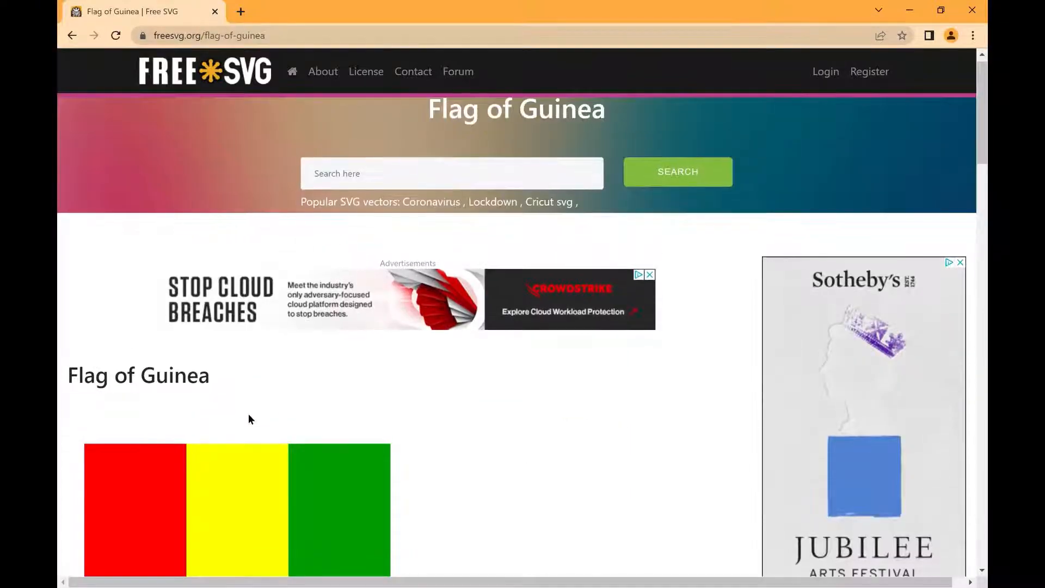
{"action": "scroll", "coordinate": [248, 414], "scroll_direction": "up", "scroll_amount": 1}
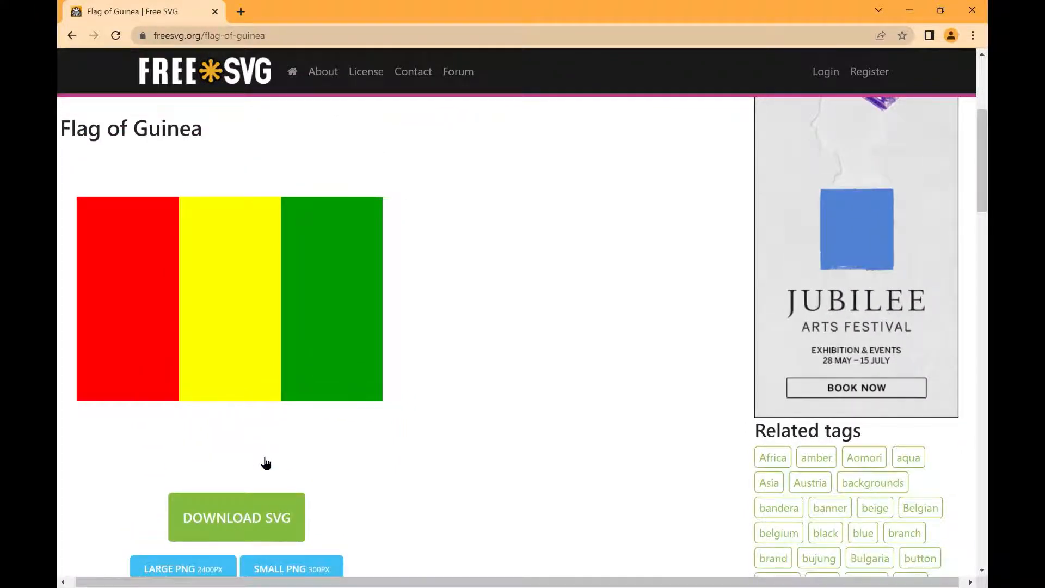
{"action": "scroll", "coordinate": [266, 462], "scroll_direction": "down", "scroll_amount": 1}
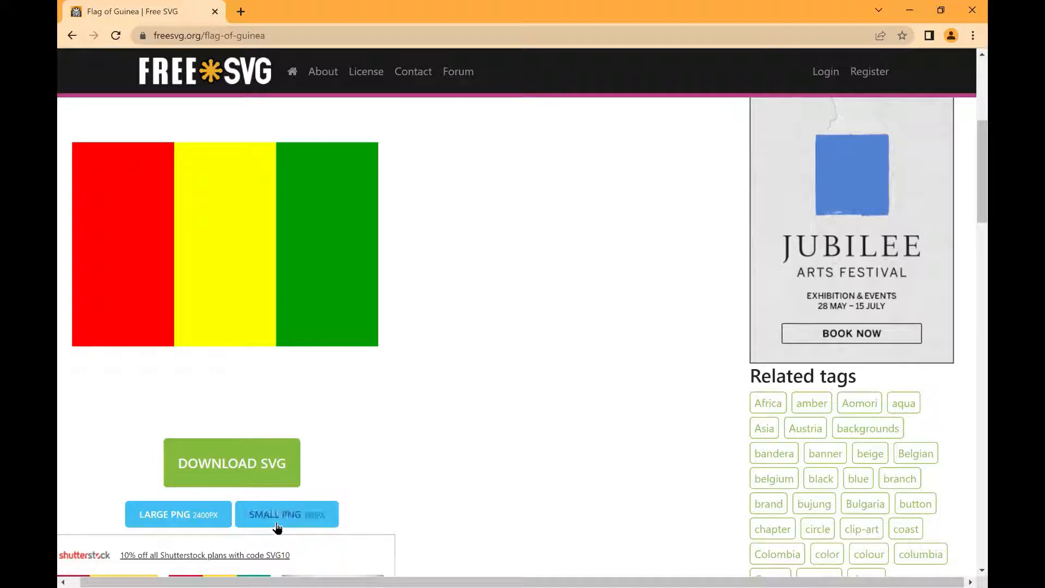
{"action": "left_click", "coordinate": [212, 464]}
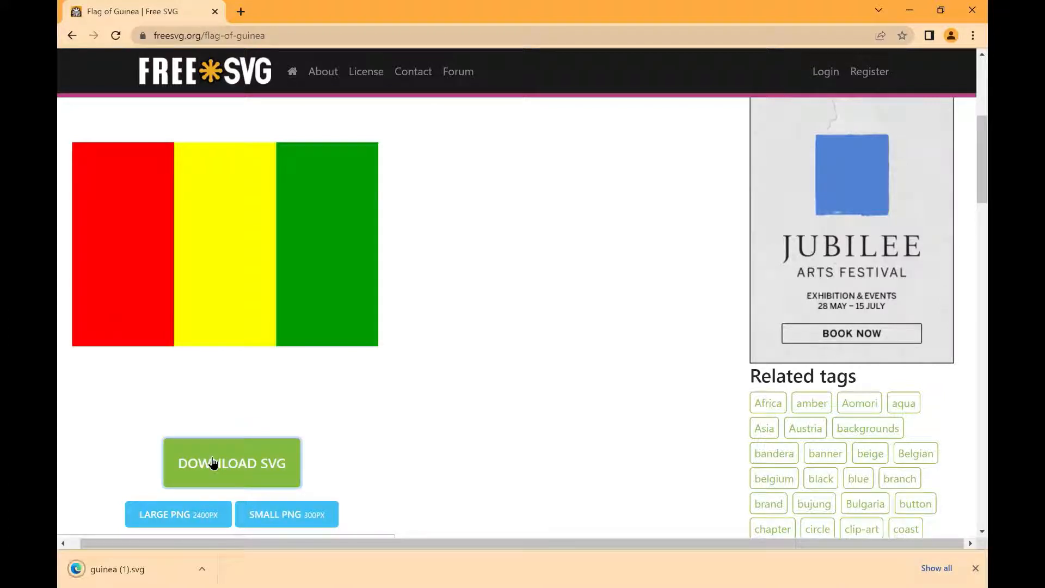
{"action": "left_click", "coordinate": [143, 584]}
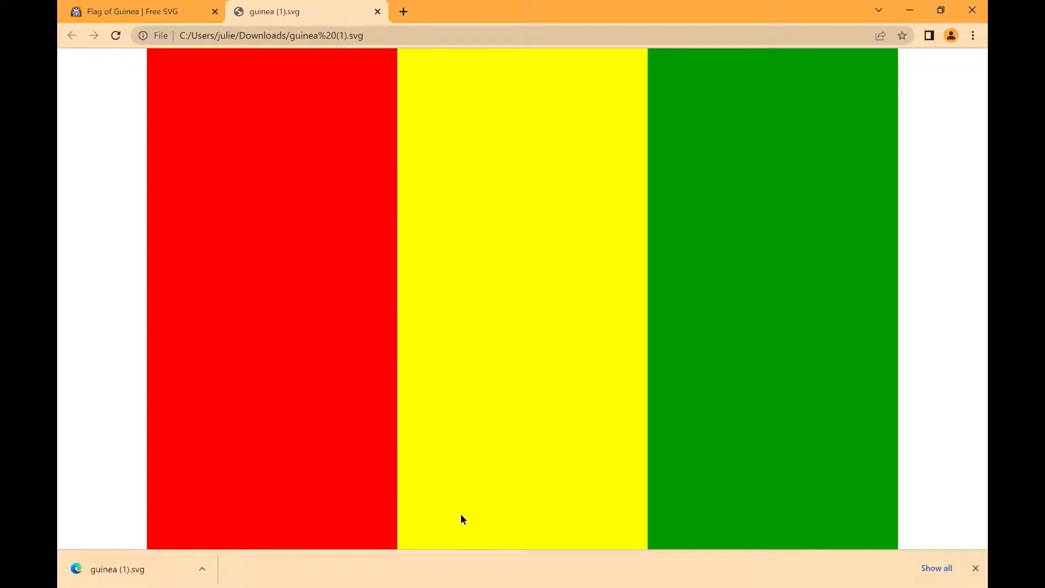
Step: Switch to Cricut Design Space and load the guinea (1) file from the Downloads folder as a new image upload
{"action": "key", "text": "alt+Tab"}
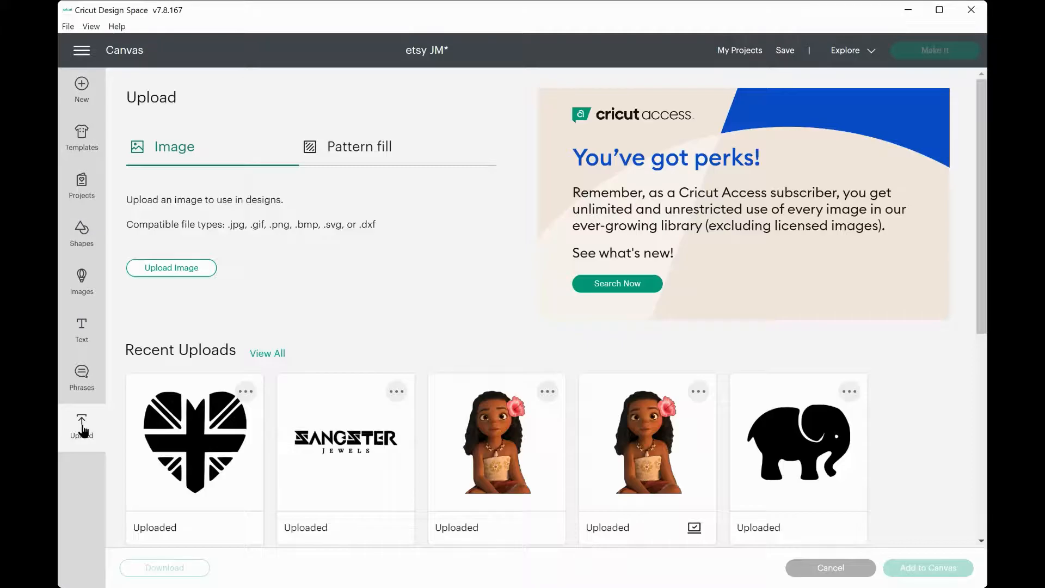
{"action": "left_click", "coordinate": [169, 267]}
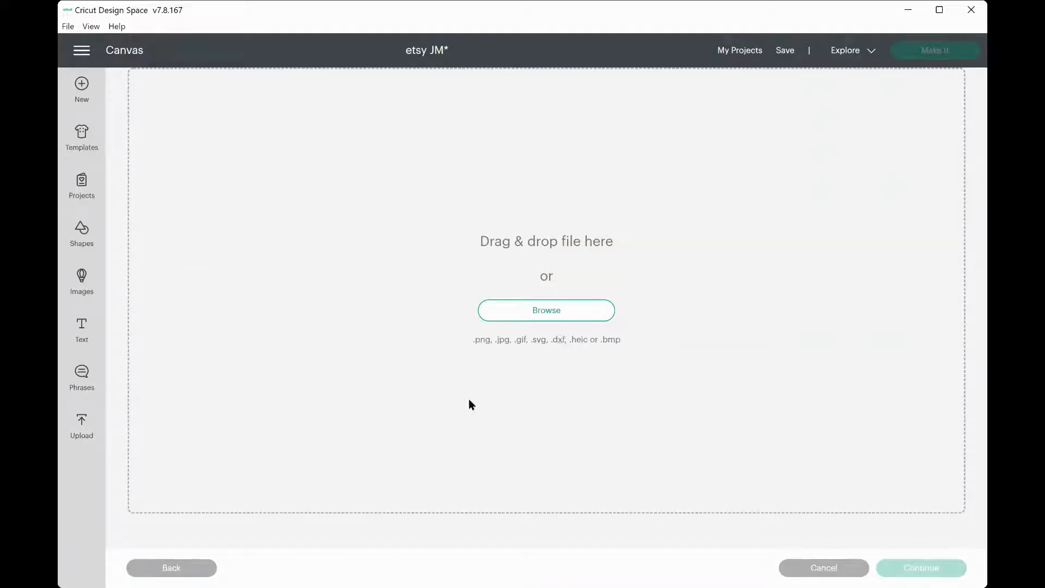
{"action": "left_click", "coordinate": [542, 314]}
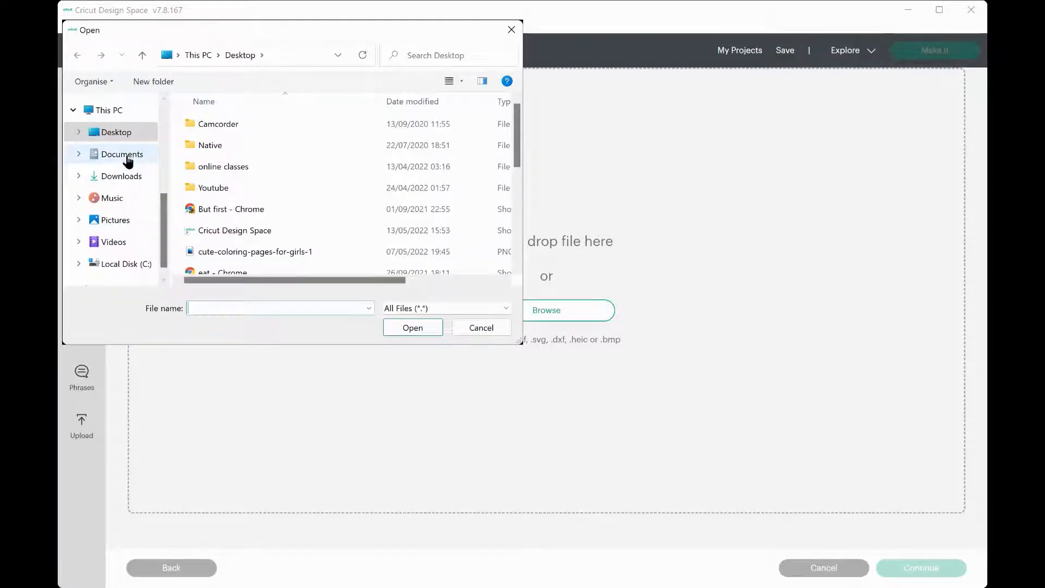
{"action": "left_click", "coordinate": [113, 177]}
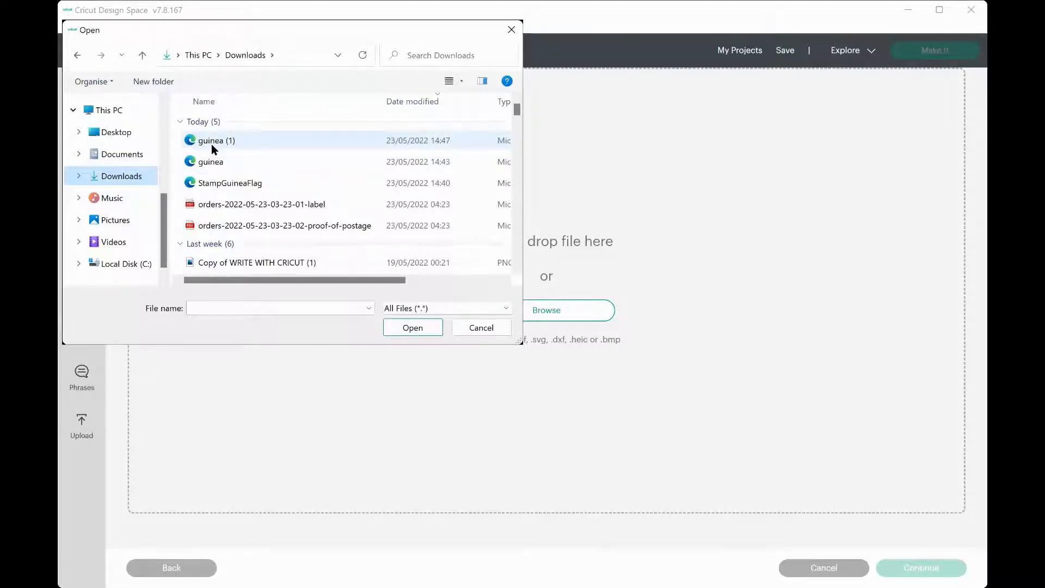
{"action": "left_click", "coordinate": [211, 144]}
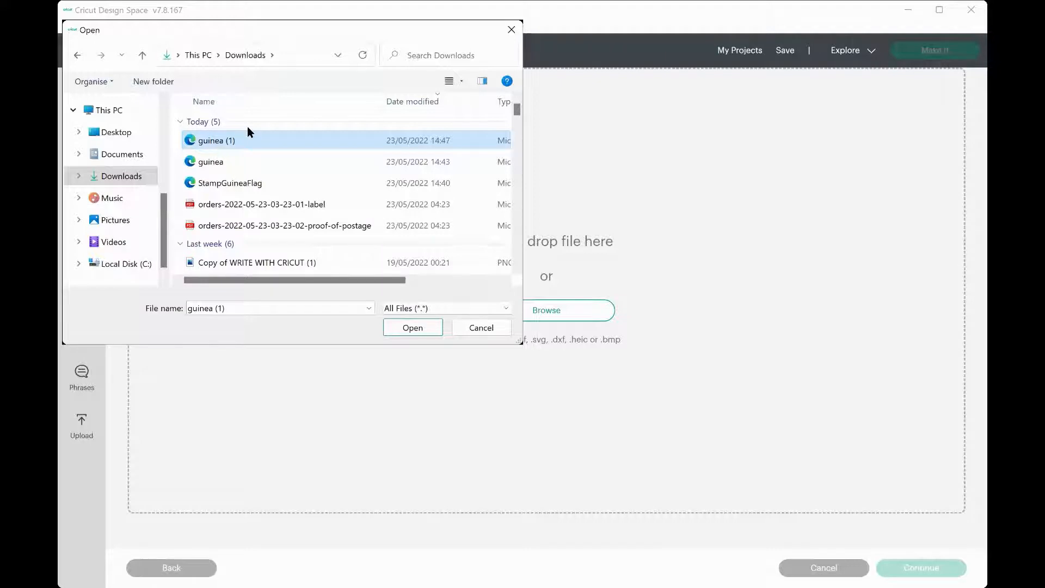
{"action": "left_click", "coordinate": [412, 329]}
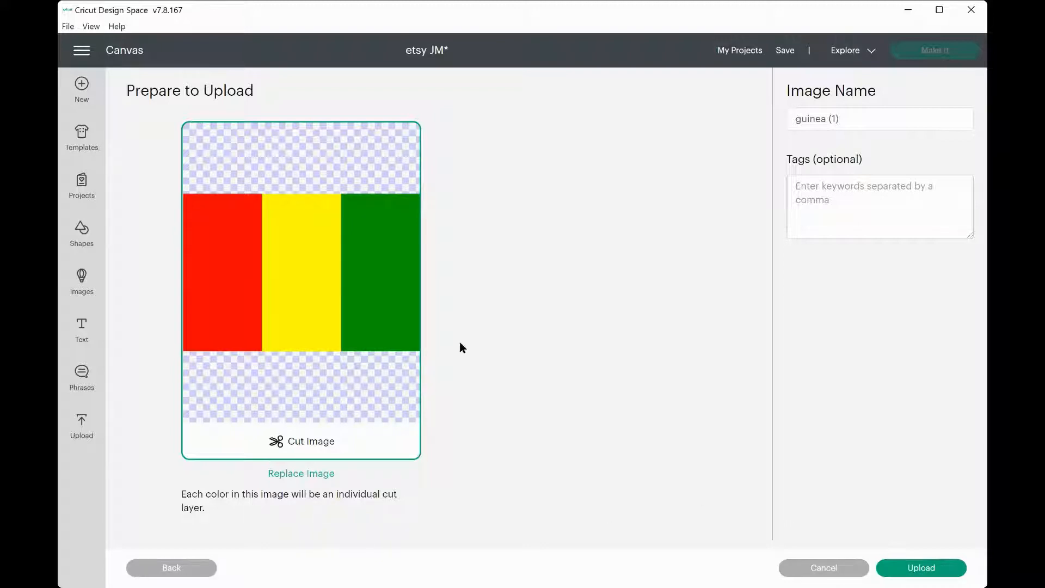
Step: Finish uploading the Guinea flag as a cut image and add it to the canvas
{"action": "left_click", "coordinate": [920, 568]}
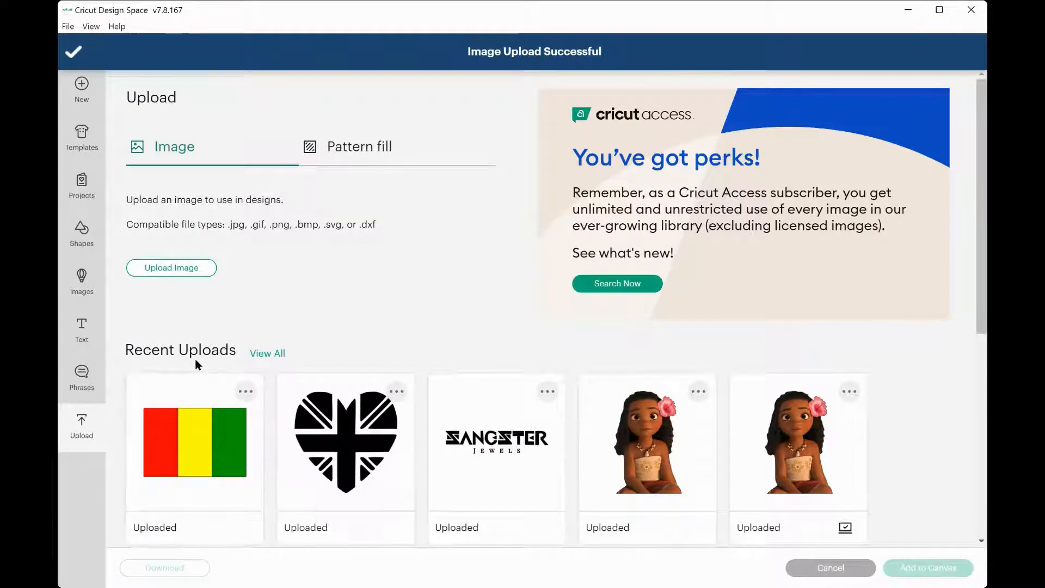
{"action": "left_click", "coordinate": [188, 445]}
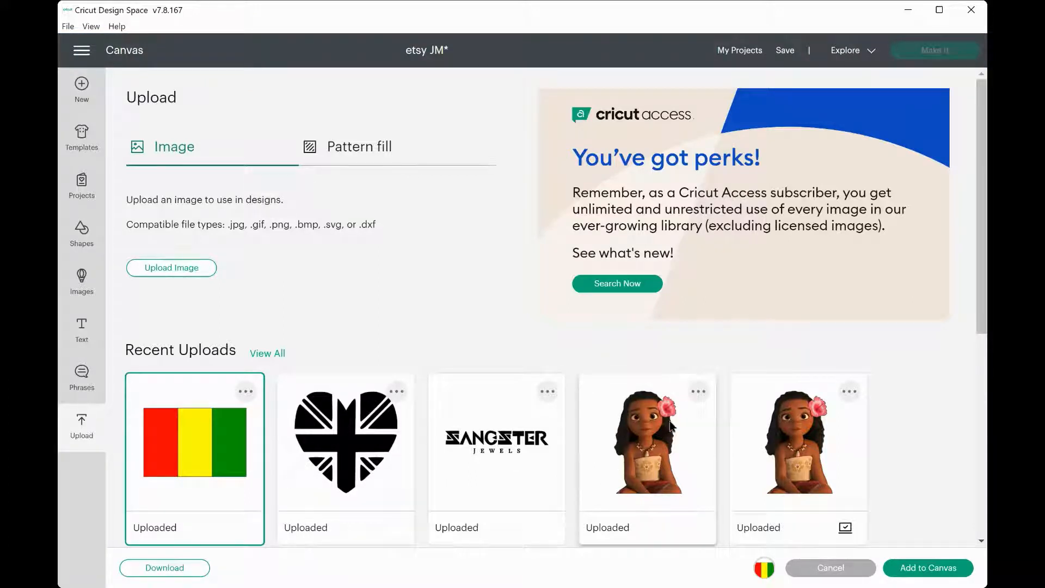
{"action": "left_click", "coordinate": [918, 569]}
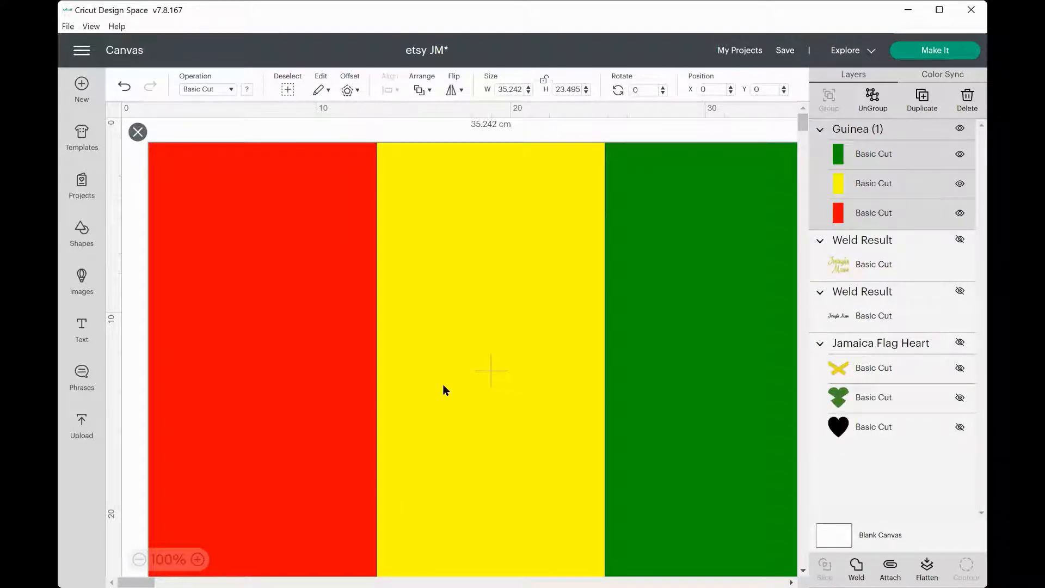
Step: Shrink the flag to about 22.5 by 15 cm and move it to about X 6.95, Y 6.3 on the canvas
{"action": "scroll", "coordinate": [456, 371], "scroll_direction": "down", "scroll_amount": 2}
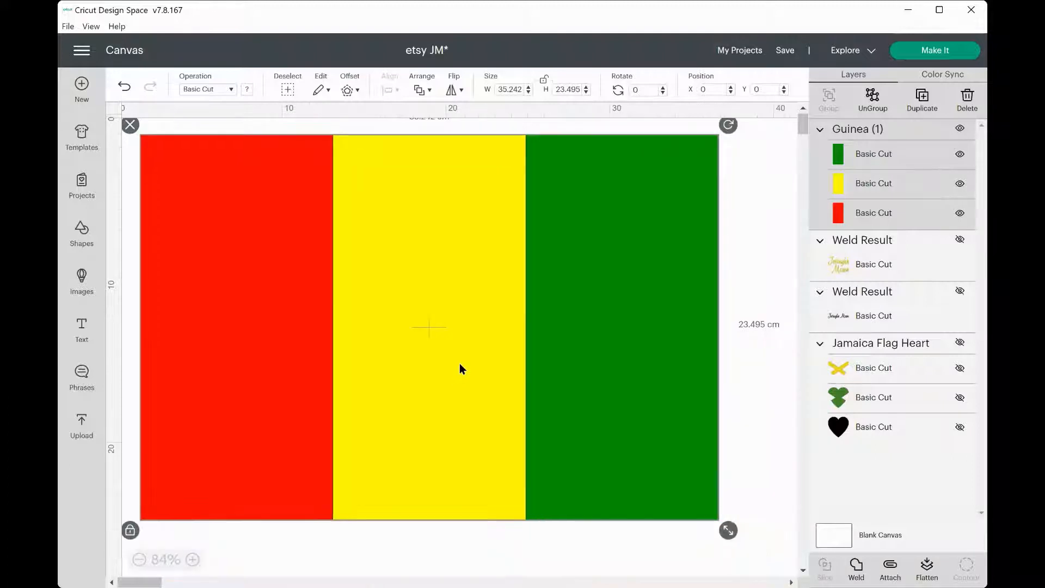
{"action": "scroll", "coordinate": [501, 312], "scroll_direction": "down", "scroll_amount": 2}
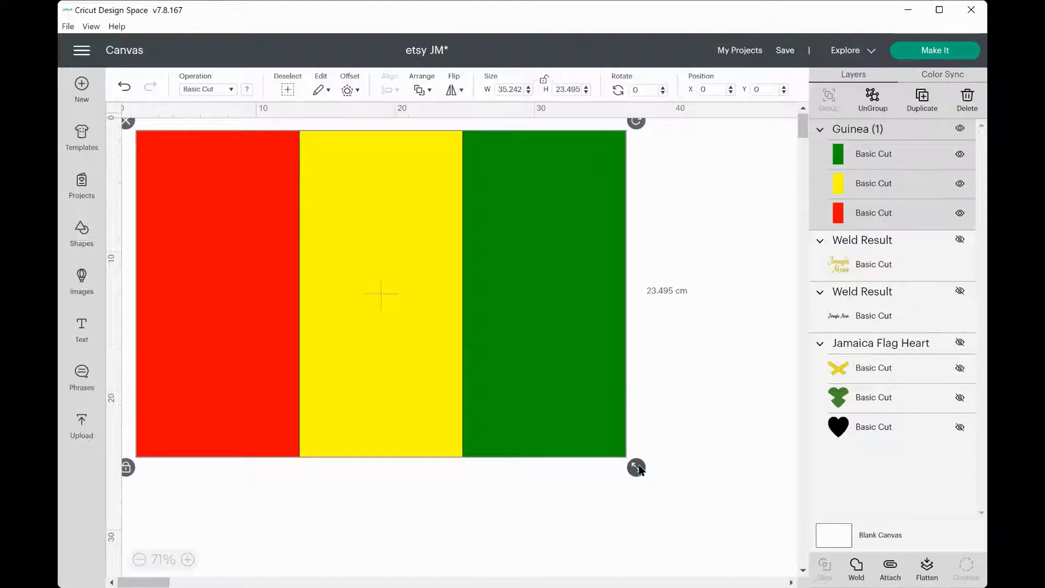
{"action": "left_click_drag", "start_coordinate": [637, 467], "coordinate": [460, 351]}
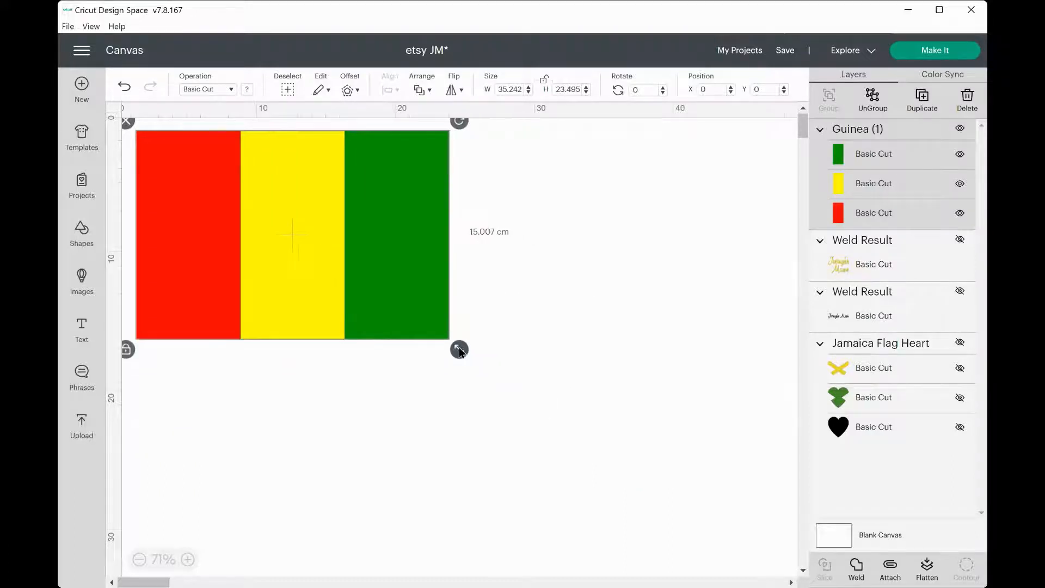
{"action": "left_click_drag", "start_coordinate": [341, 305], "coordinate": [342, 305]}
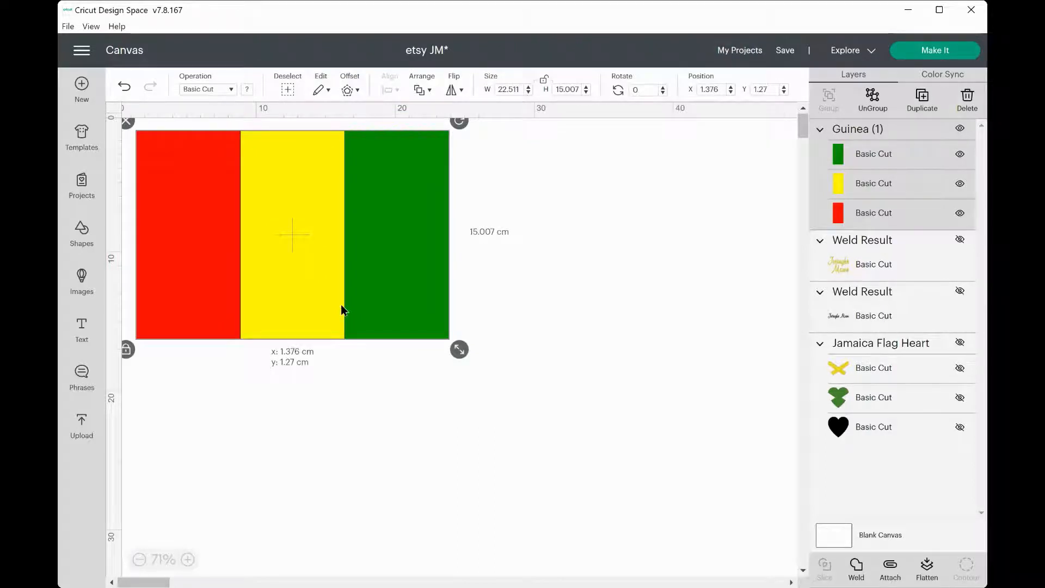
{"action": "left_click_drag", "start_coordinate": [250, 205], "coordinate": [309, 216]}
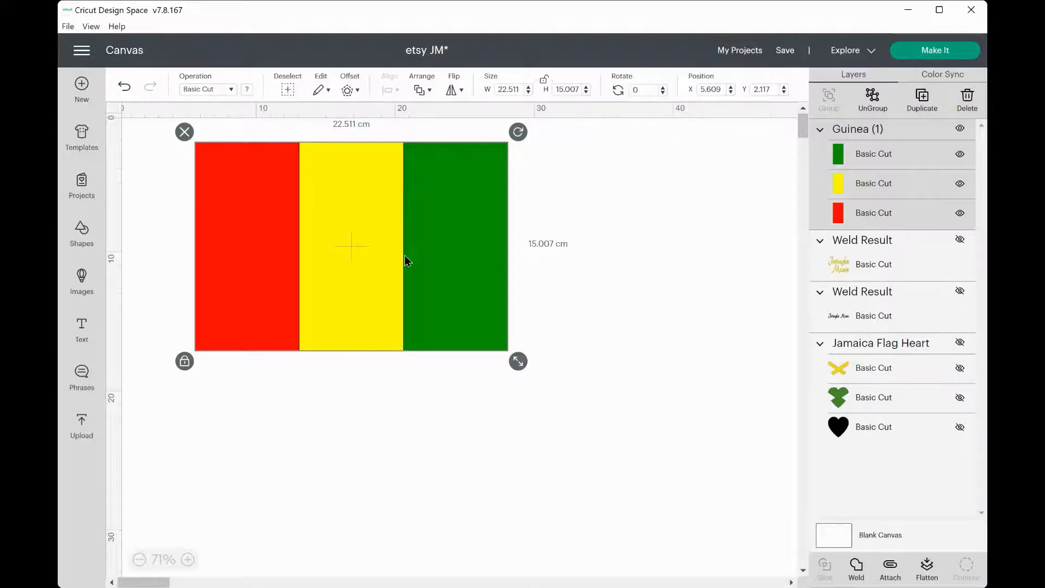
{"action": "left_click_drag", "start_coordinate": [404, 256], "coordinate": [423, 315]}
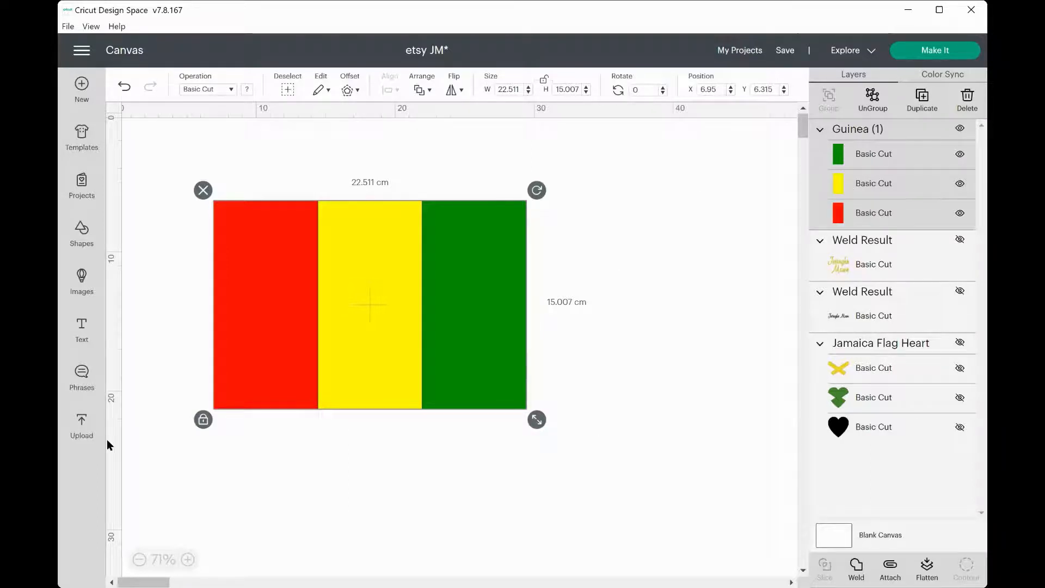
{"action": "left_click", "coordinate": [79, 246]}
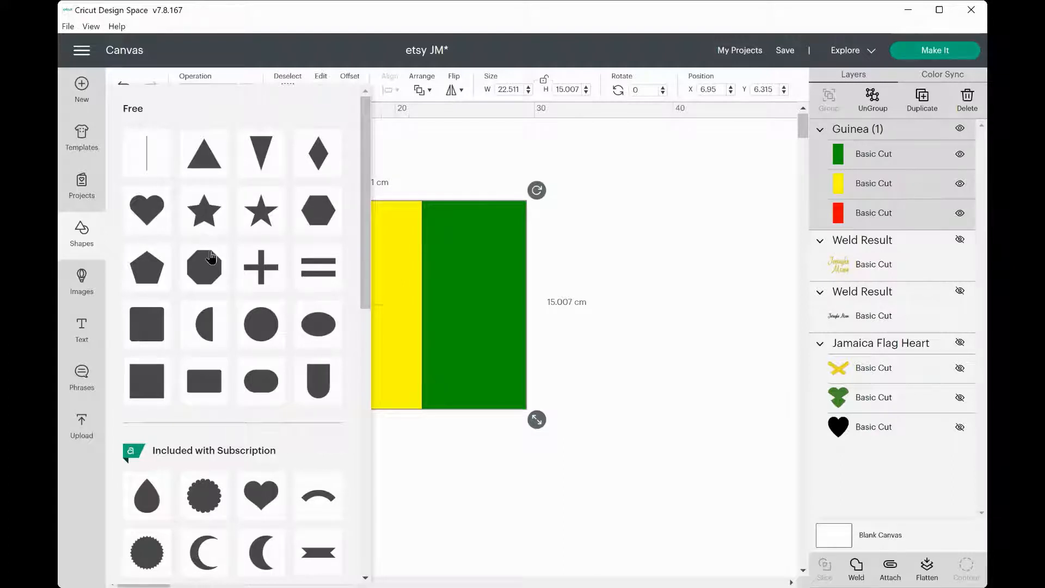
{"action": "left_click", "coordinate": [636, 264]}
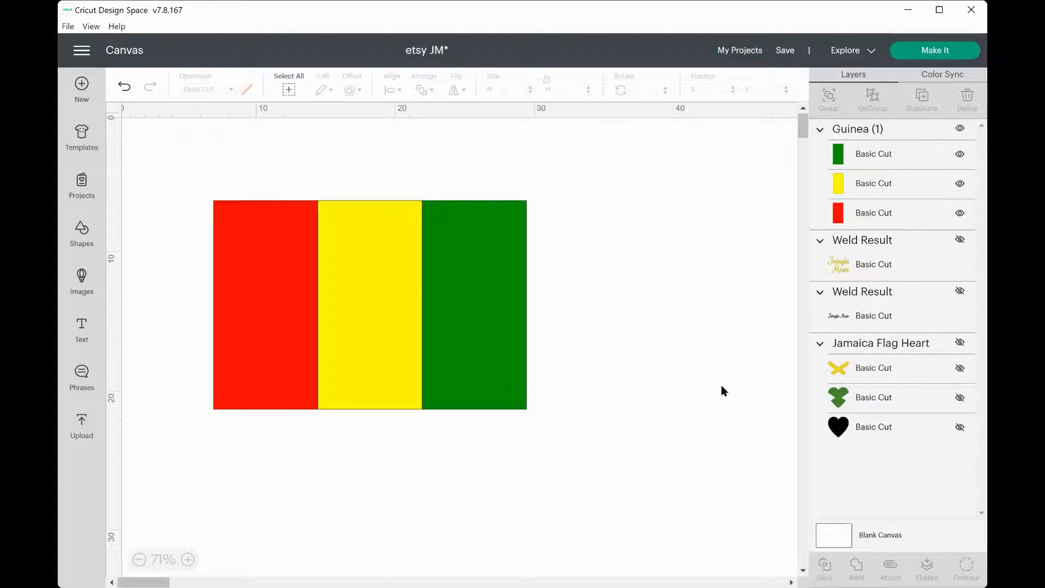
{"action": "left_click", "coordinate": [841, 432]}
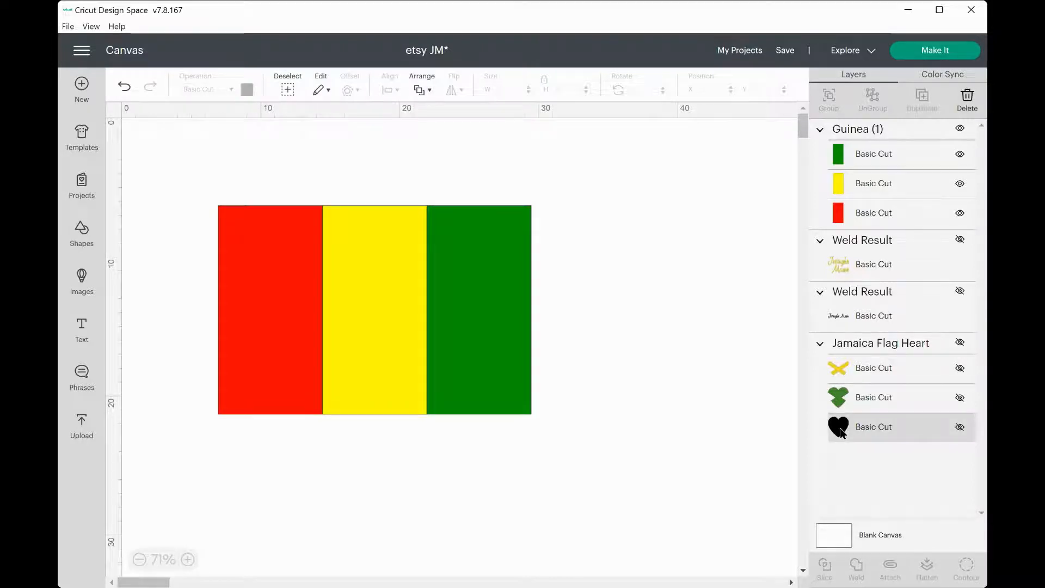
{"action": "right_click", "coordinate": [842, 433]}
{"action": "left_click", "coordinate": [733, 377]}
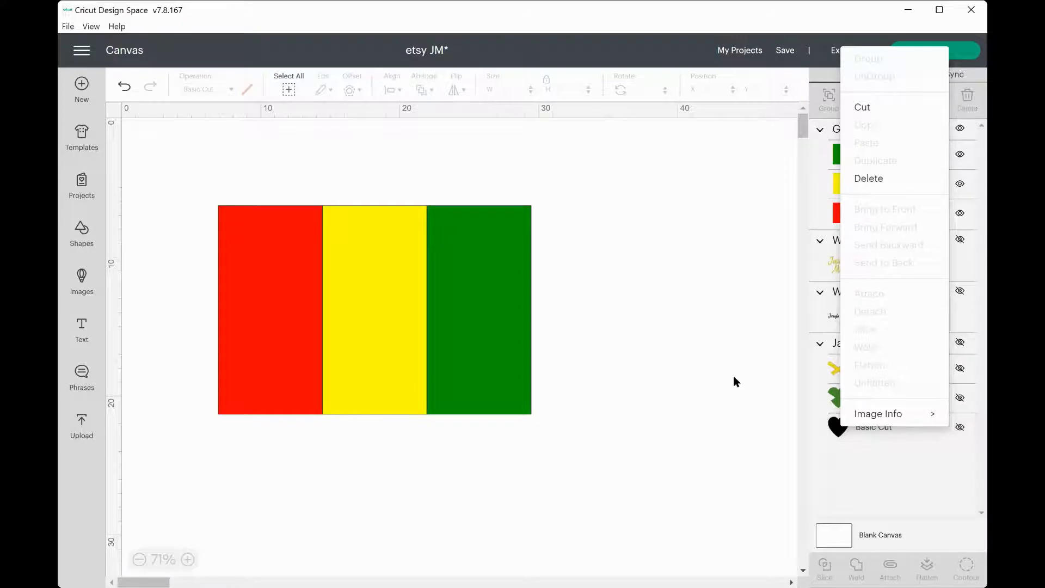
Step: Unhide the black heart layer of the Jamaica Flag Heart, duplicate the heart and place the copy to the right of the flag
{"action": "left_click", "coordinate": [959, 428]}
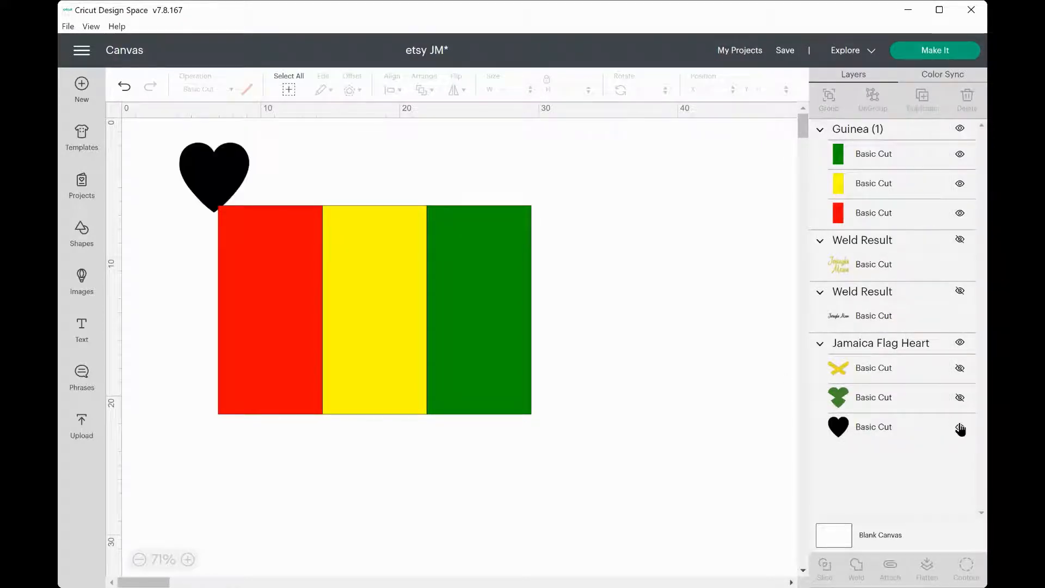
{"action": "left_click", "coordinate": [220, 161]}
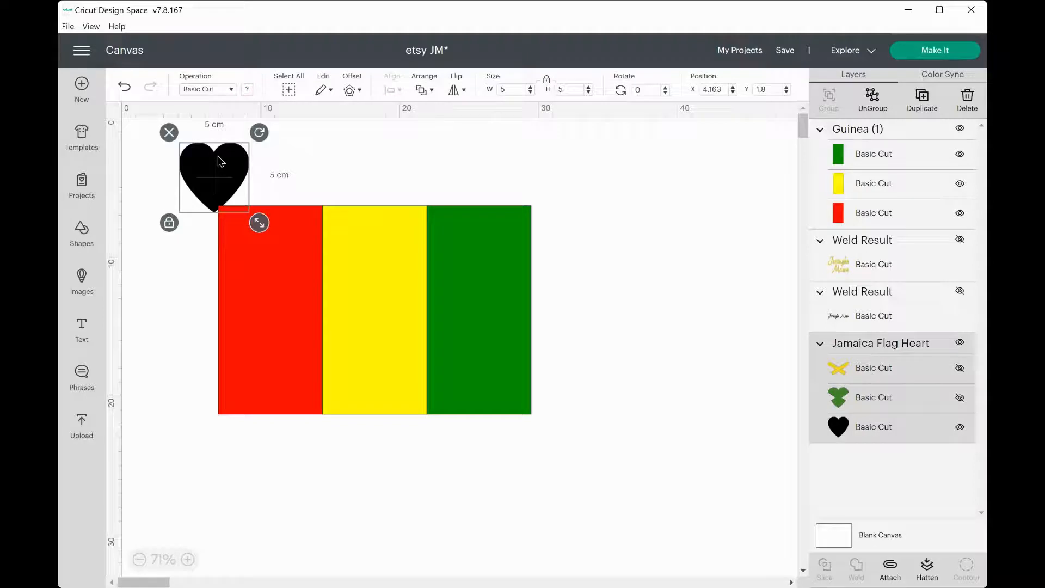
{"action": "right_click", "coordinate": [220, 161]}
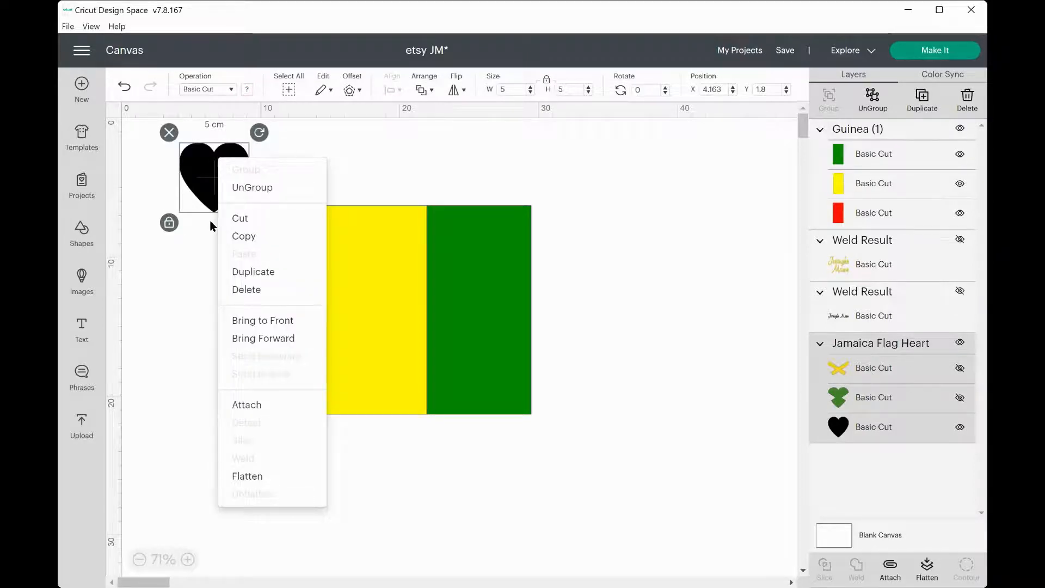
{"action": "left_click", "coordinate": [276, 275]}
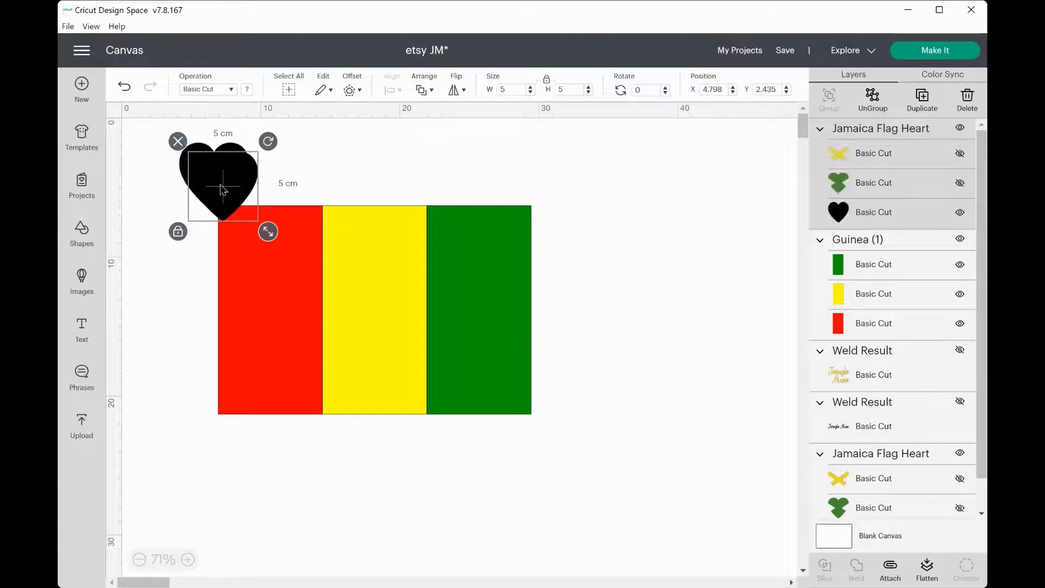
{"action": "left_click_drag", "start_coordinate": [221, 189], "coordinate": [649, 302]}
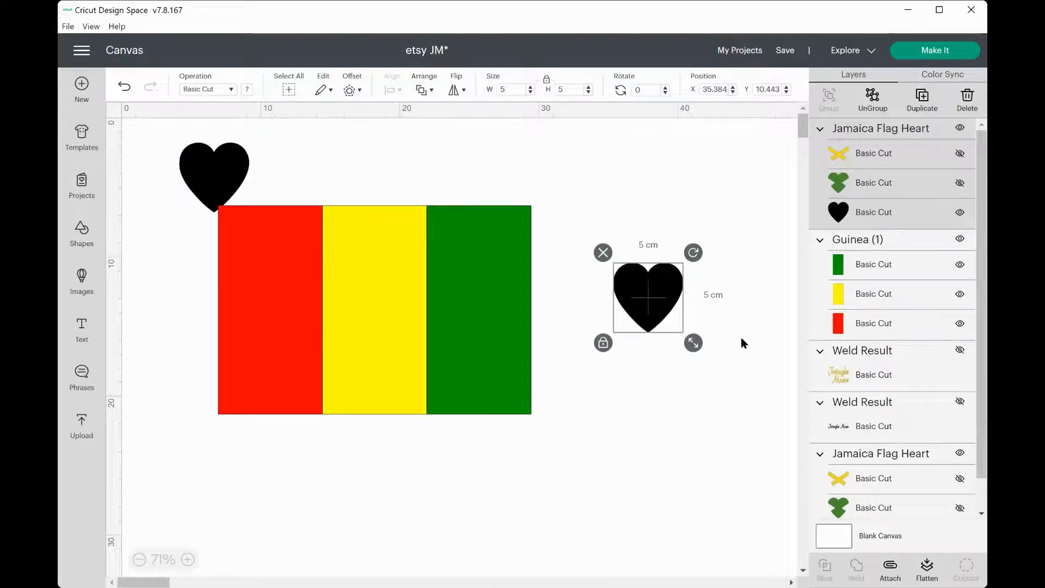
Step: Hide the duplicated black heart and move the original beside the flag's right edge, at about X 32.35, Y 7.5
{"action": "left_click", "coordinate": [959, 214]}
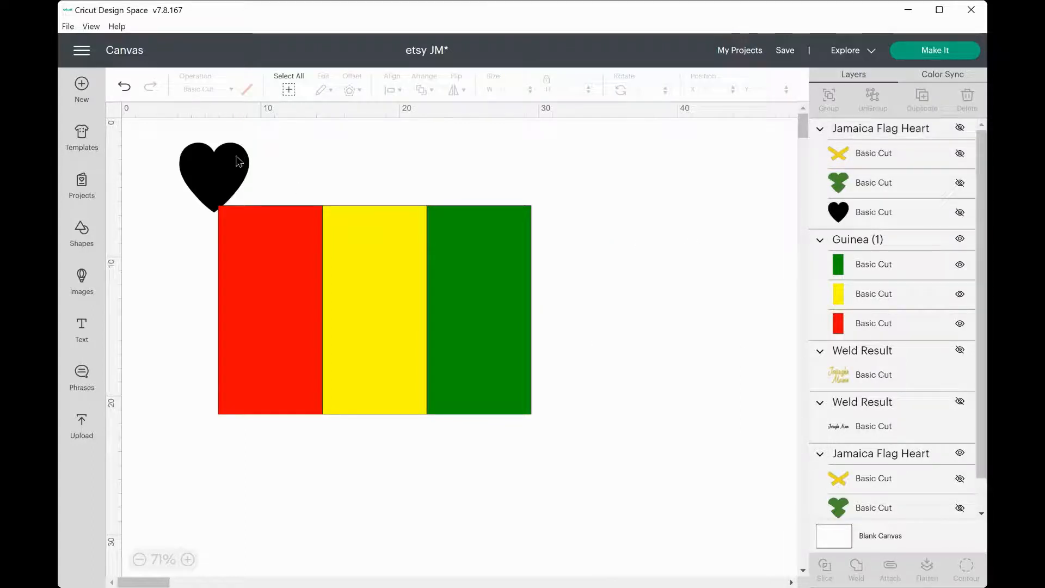
{"action": "left_click_drag", "start_coordinate": [238, 162], "coordinate": [631, 240]}
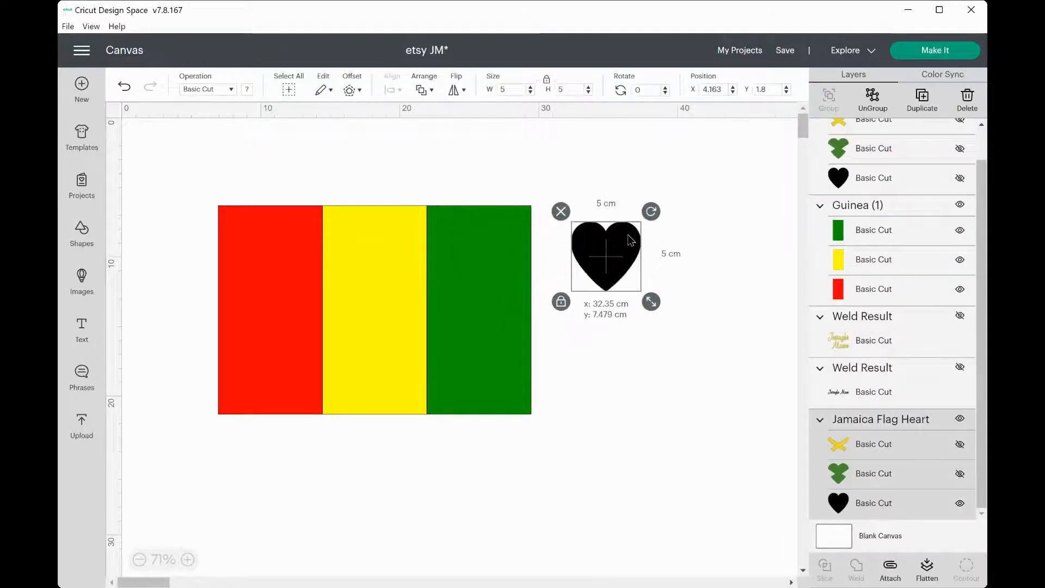
{"action": "left_click", "coordinate": [378, 323]}
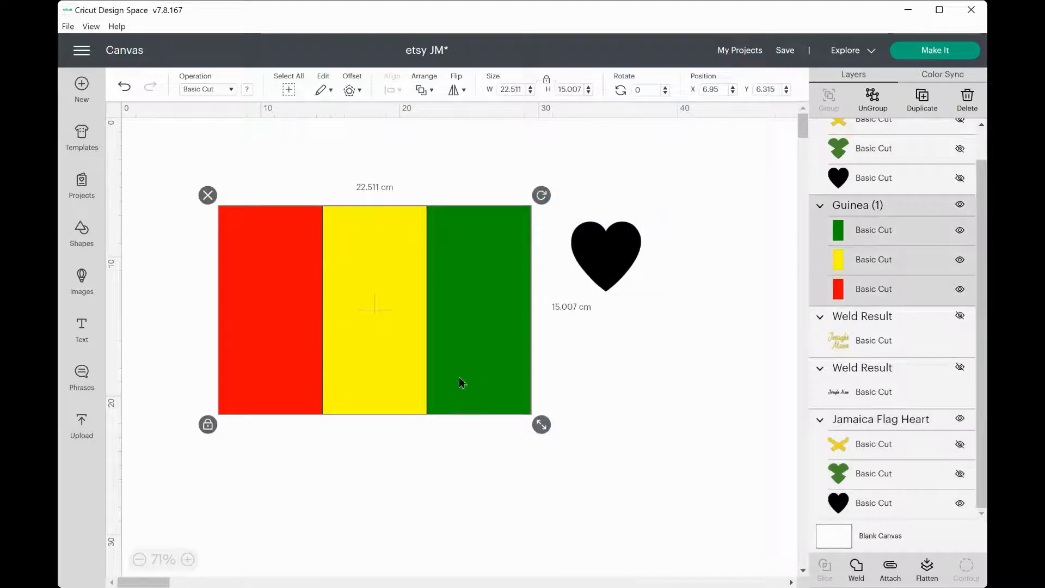
{"action": "left_click", "coordinate": [596, 246]}
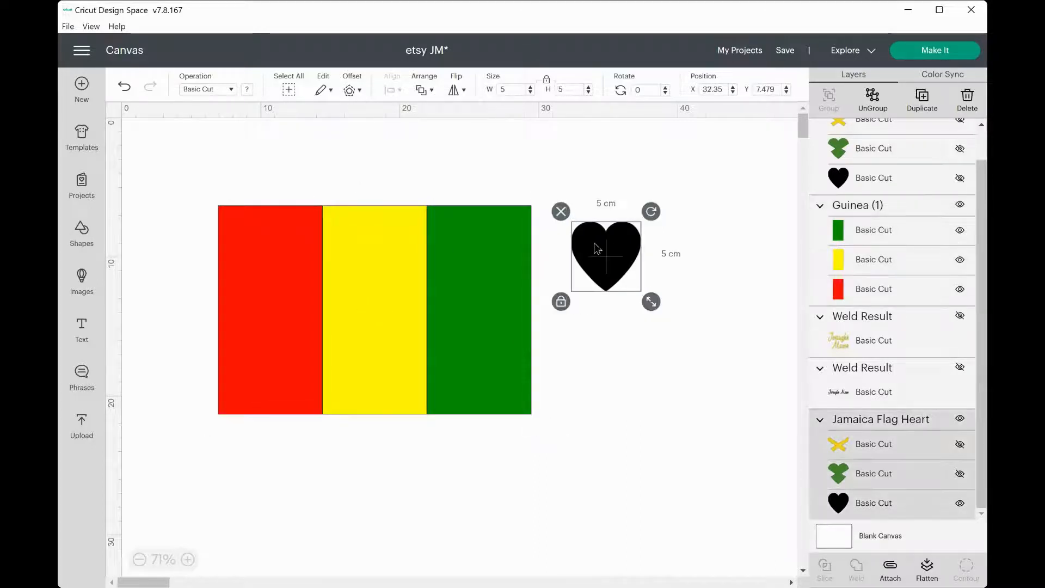
Step: Shrink the Guinea flag to about 4.7 by 3.1 cm, keeping its proportions
{"action": "left_click", "coordinate": [432, 296]}
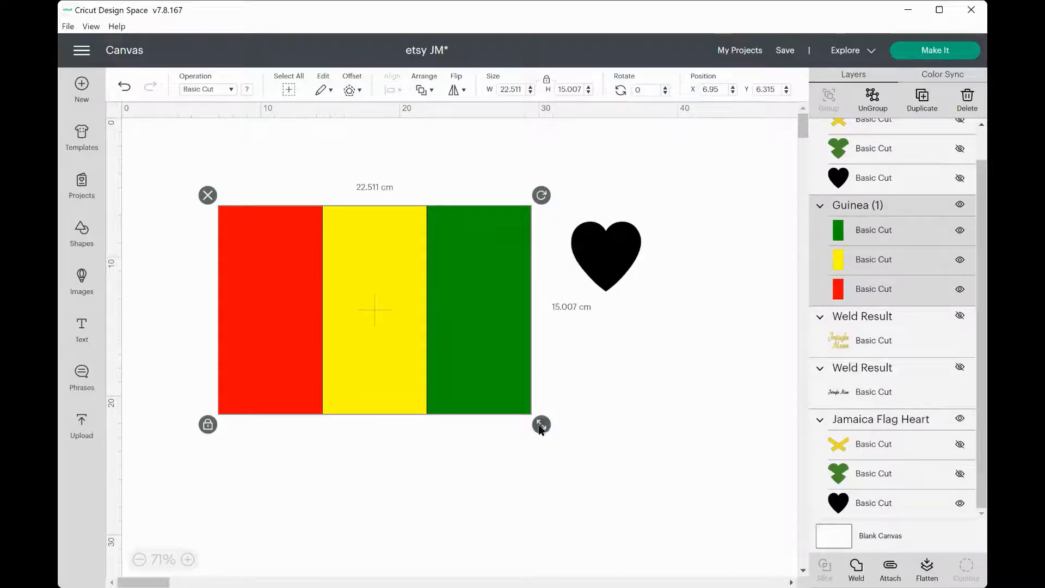
{"action": "left_click_drag", "start_coordinate": [539, 427], "coordinate": [284, 257]}
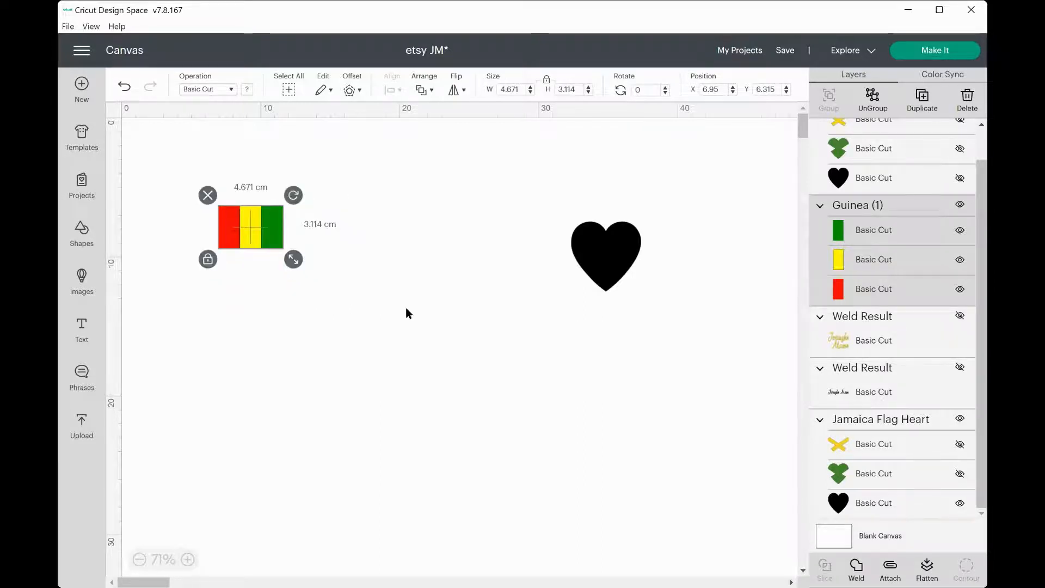
{"action": "scroll", "coordinate": [406, 308], "scroll_direction": "up", "scroll_amount": 3}
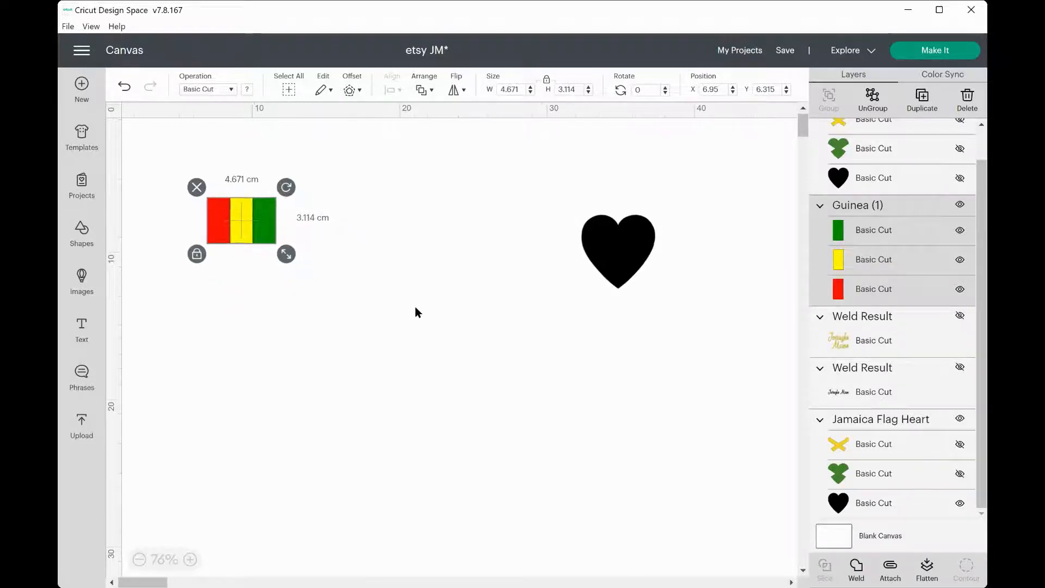
{"action": "scroll", "coordinate": [444, 318], "scroll_direction": "up", "scroll_amount": 2}
Step: Move the black heart over to the flag at about X 6.9, Y 6.2 and shrink it to about 3.9 cm
{"action": "left_click", "coordinate": [677, 253]}
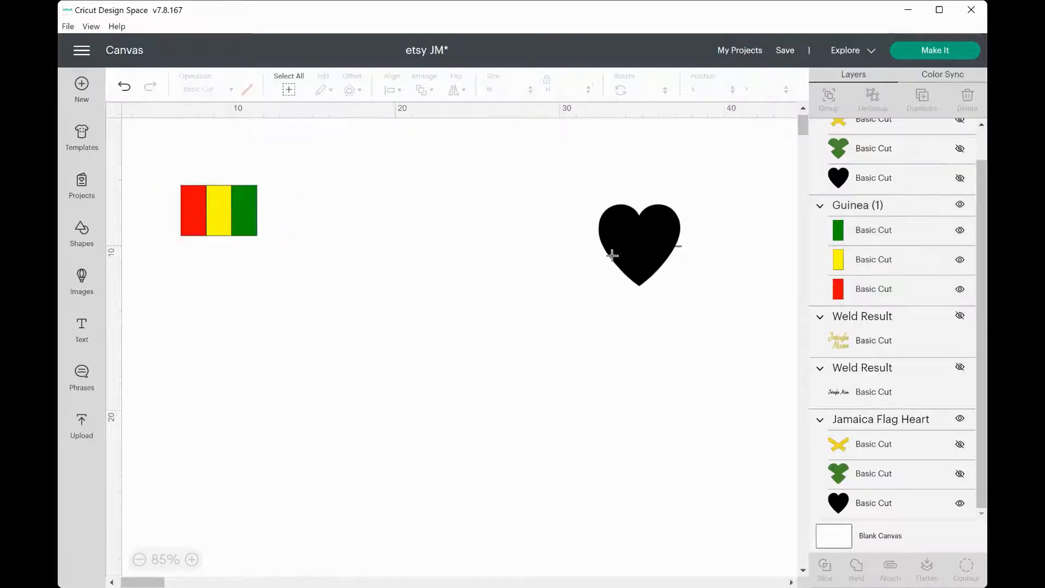
{"action": "left_click", "coordinate": [611, 245]}
{"action": "left_click", "coordinate": [622, 282]}
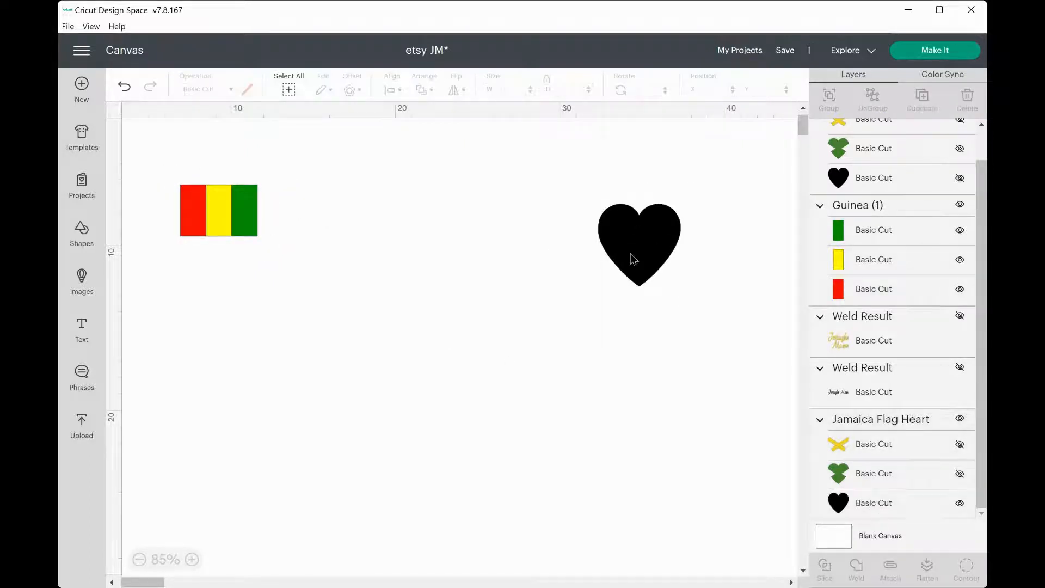
{"action": "left_click_drag", "start_coordinate": [630, 257], "coordinate": [213, 238]}
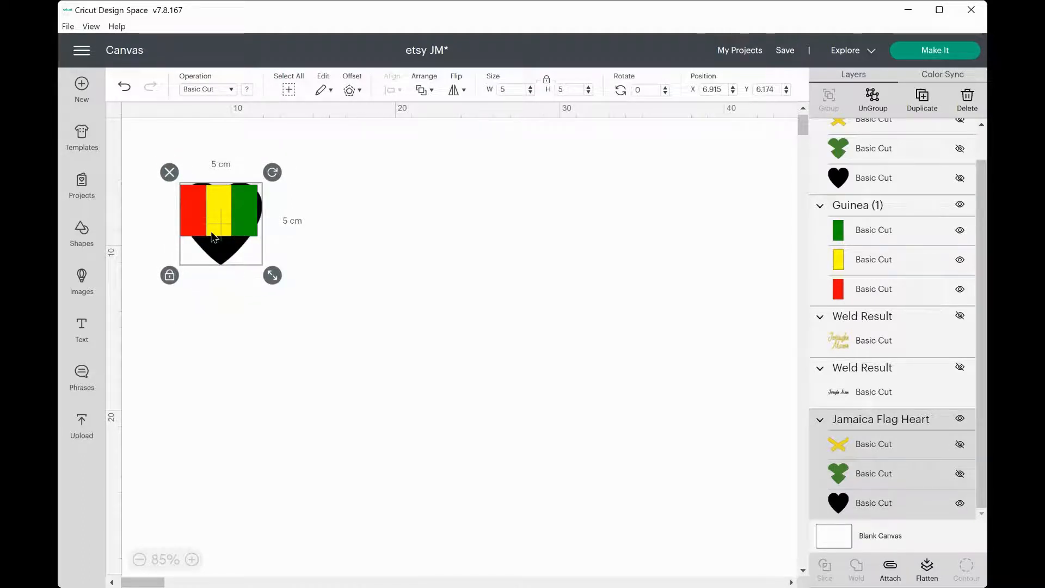
{"action": "left_click_drag", "start_coordinate": [275, 276], "coordinate": [210, 243]}
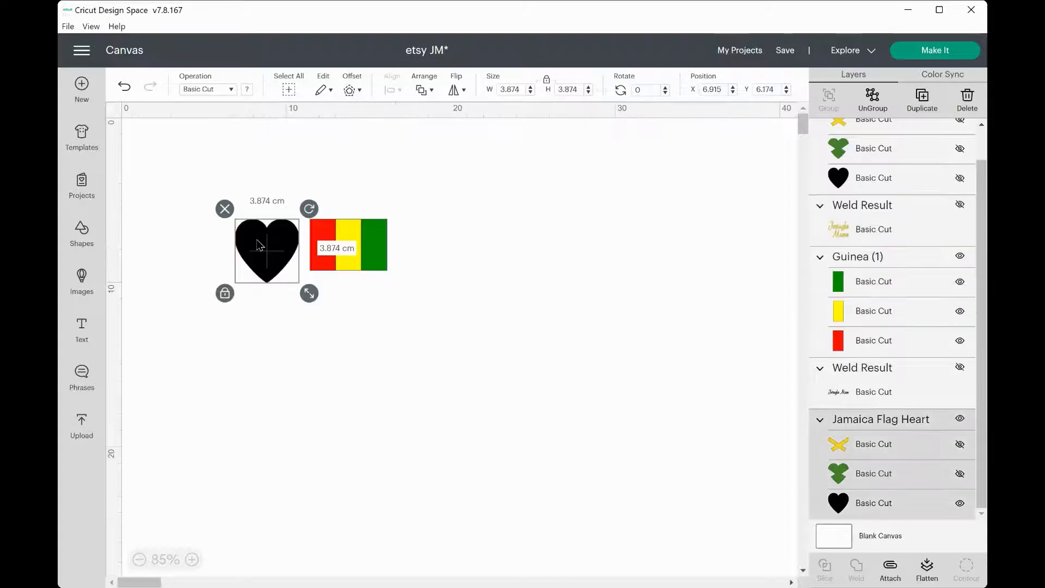
Step: Bring the black heart to the front and place it over the flag at about X 11.9, Y 6.1
{"action": "right_click", "coordinate": [257, 245]}
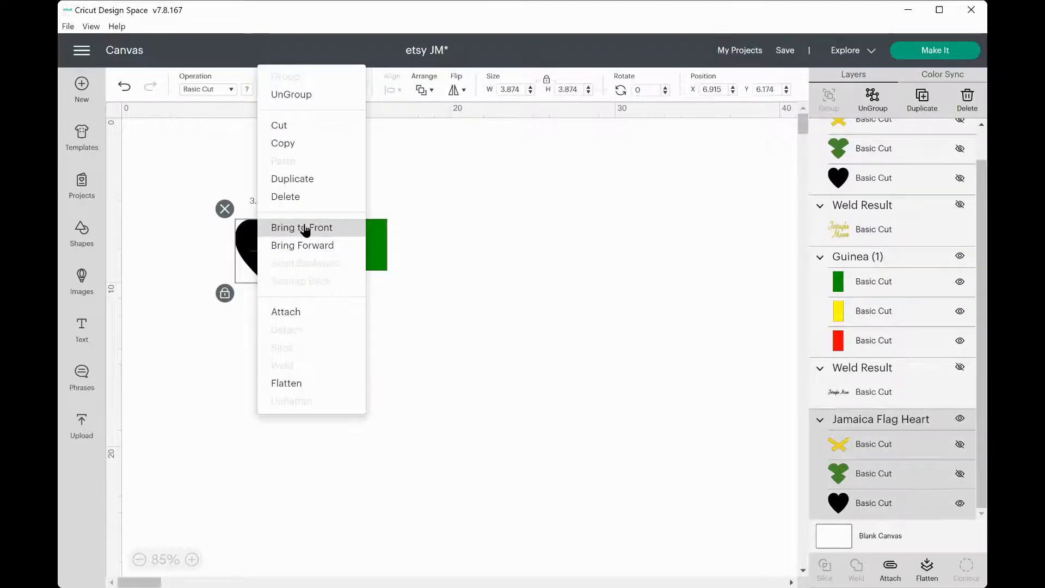
{"action": "left_click", "coordinate": [304, 229]}
{"action": "left_click_drag", "start_coordinate": [275, 240], "coordinate": [356, 257]}
{"action": "left_click", "coordinate": [348, 227]}
{"action": "right_click", "coordinate": [357, 257]}
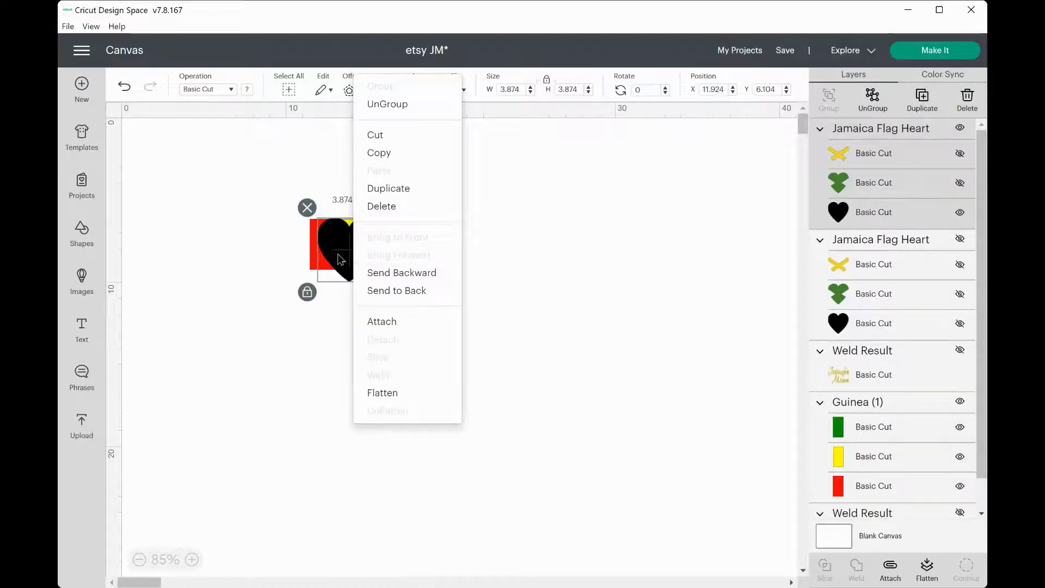
{"action": "left_click", "coordinate": [296, 391]}
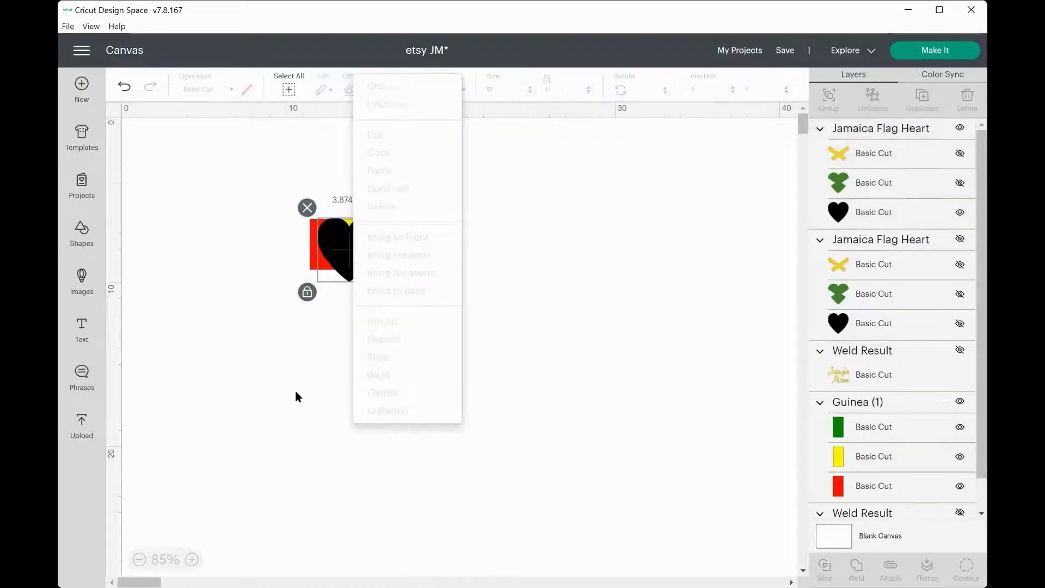
Step: Unlock the flag's proportions and stretch it to about 4.6 by 3.6 cm behind the heart
{"action": "left_click", "coordinate": [313, 260]}
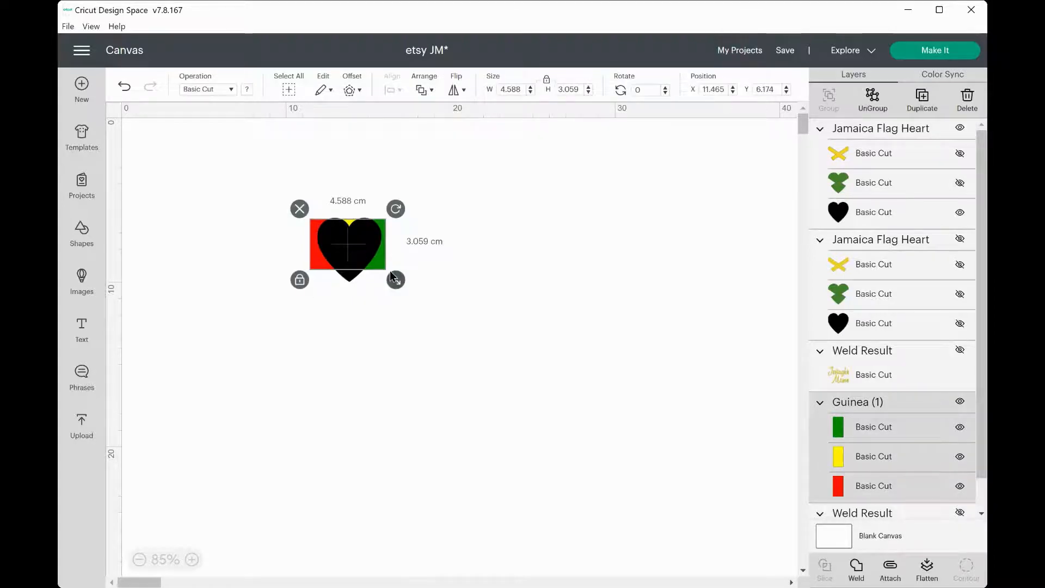
{"action": "mouse_move", "coordinate": [391, 273]}
{"action": "left_mouse_down"}
{"action": "mouse_move", "coordinate": [396, 280]}
{"action": "mouse_move", "coordinate": [388, 270]}
{"action": "left_mouse_up"}
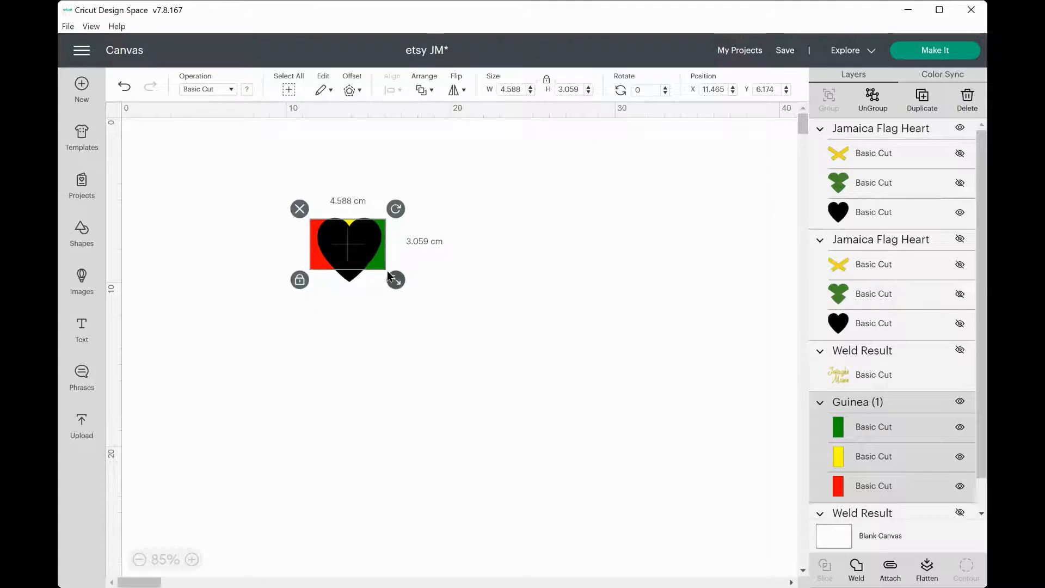
{"action": "left_click", "coordinate": [301, 280]}
{"action": "left_click_drag", "start_coordinate": [396, 281], "coordinate": [396, 294]}
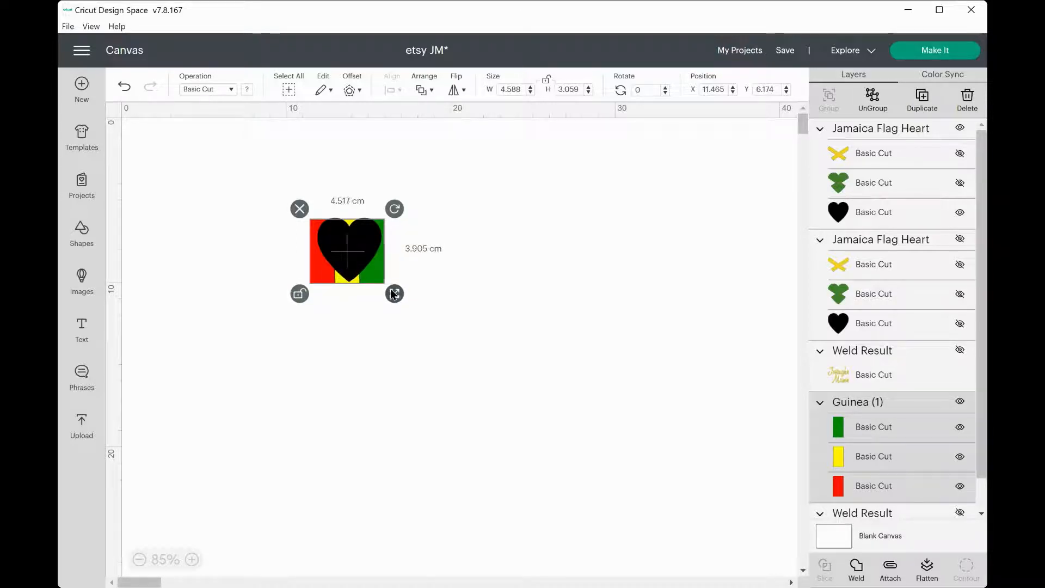
{"action": "left_click_drag", "start_coordinate": [396, 294], "coordinate": [393, 283]}
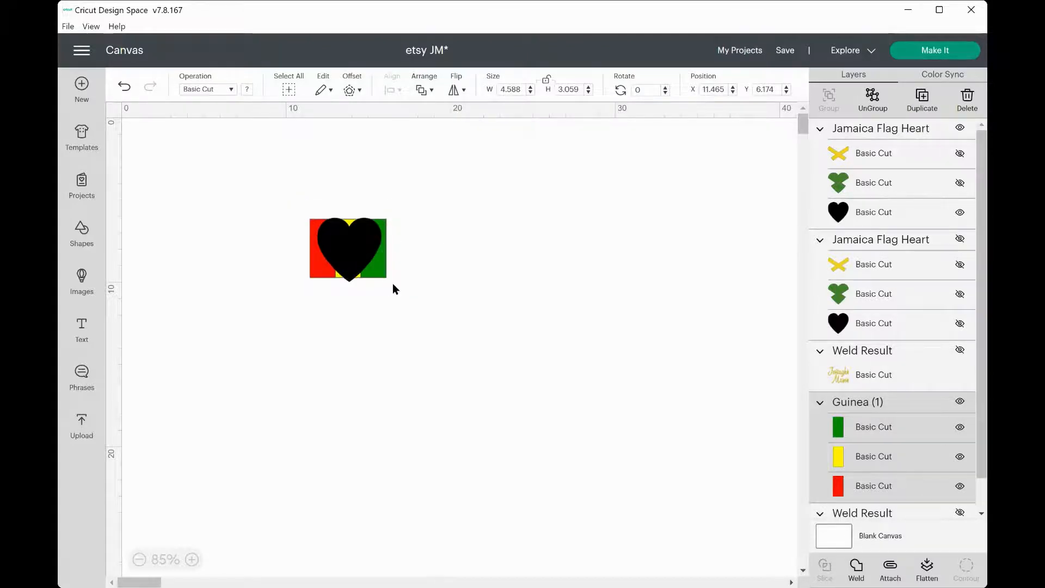
Step: Resize the flag to about 6.1 by 5.1 cm and the black heart to 5 cm, with the heart fitting inside the flag
{"action": "left_click_drag", "start_coordinate": [368, 248], "coordinate": [366, 250]}
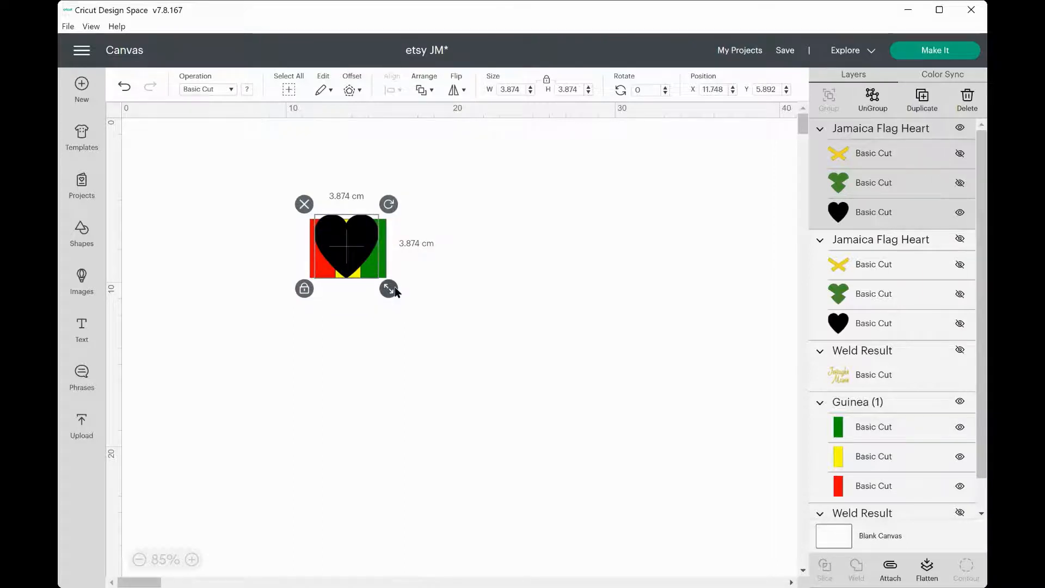
{"action": "left_click_drag", "start_coordinate": [389, 289], "coordinate": [374, 276]}
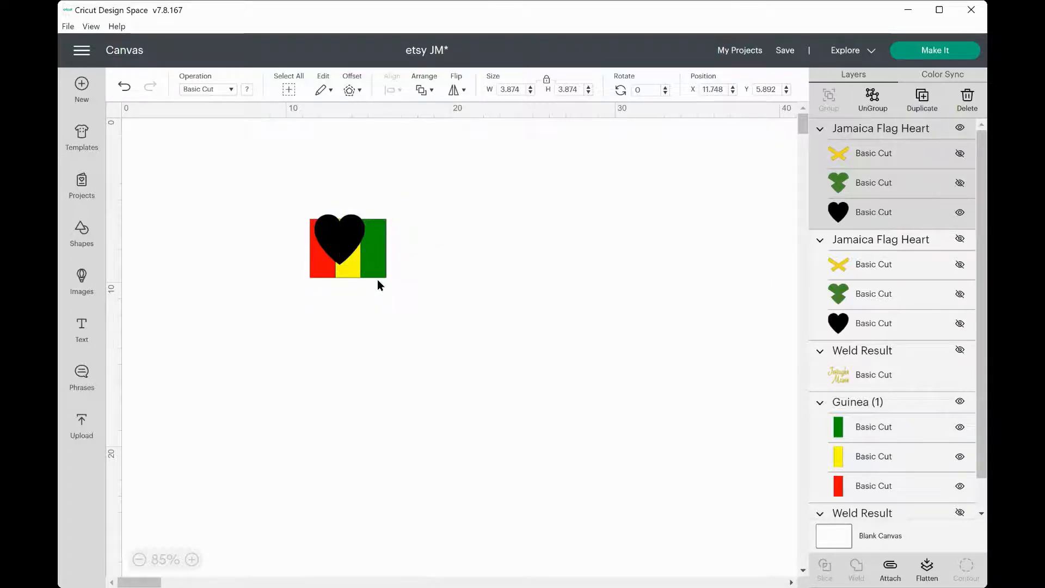
{"action": "left_click", "coordinate": [383, 253], "text": "shift"}
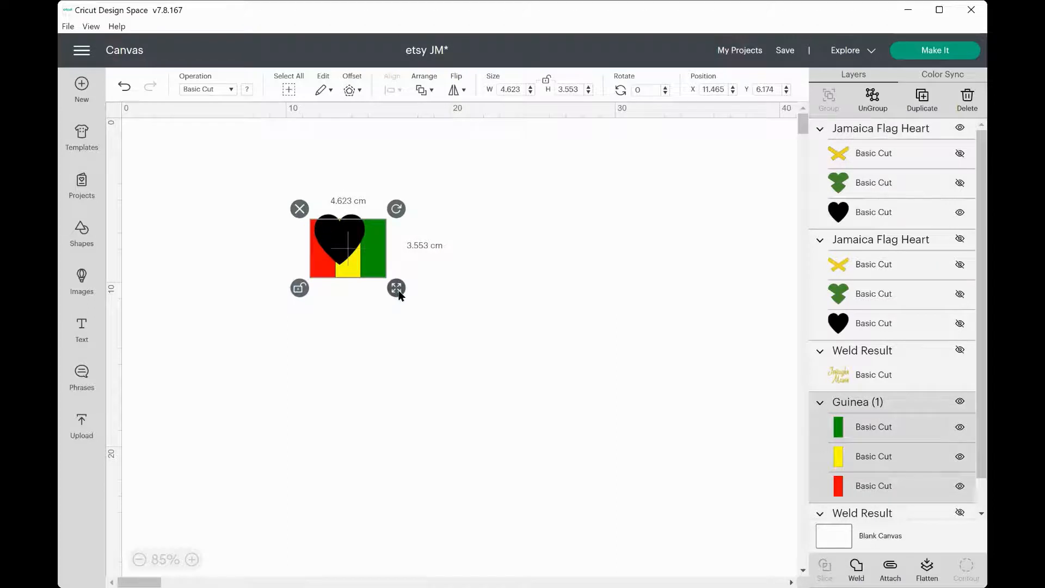
{"action": "left_click_drag", "start_coordinate": [399, 291], "coordinate": [404, 296]}
{"action": "left_click", "coordinate": [354, 240]}
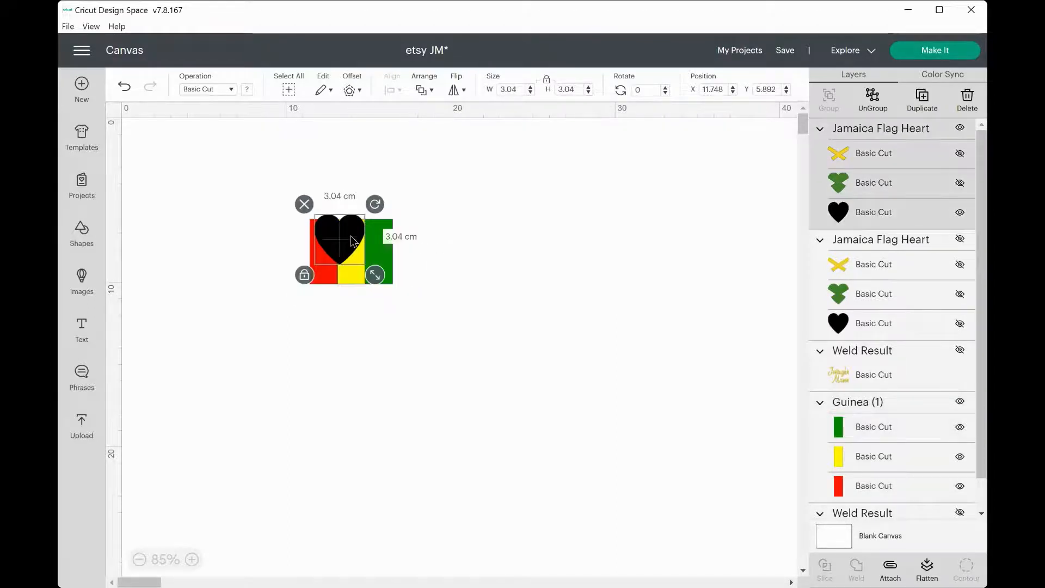
{"action": "left_click_drag", "start_coordinate": [361, 241], "coordinate": [594, 270]}
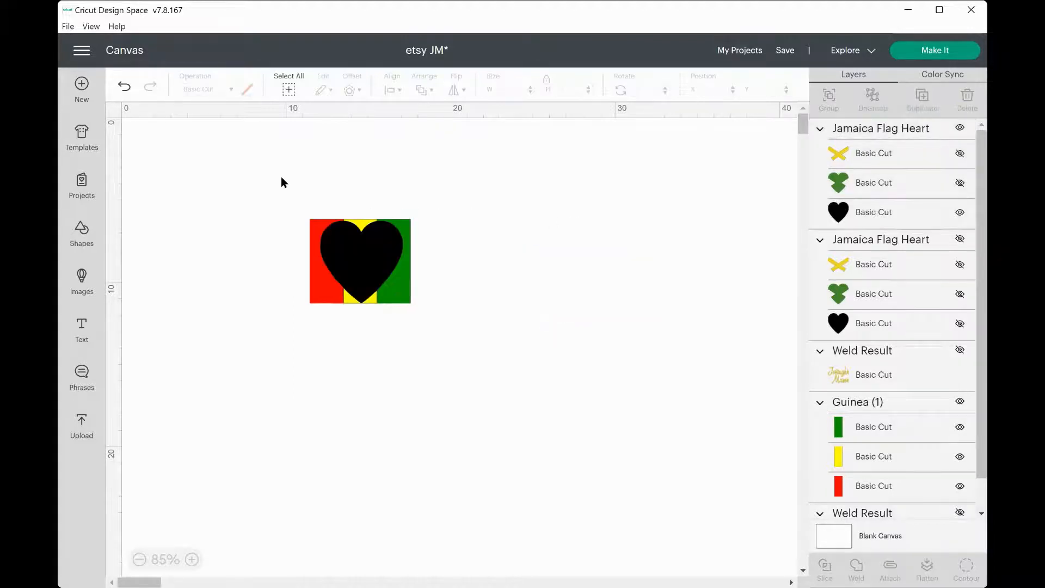
Step: Select the heart and the flag together and align them with Center
{"action": "left_click_drag", "start_coordinate": [281, 176], "coordinate": [416, 343]}
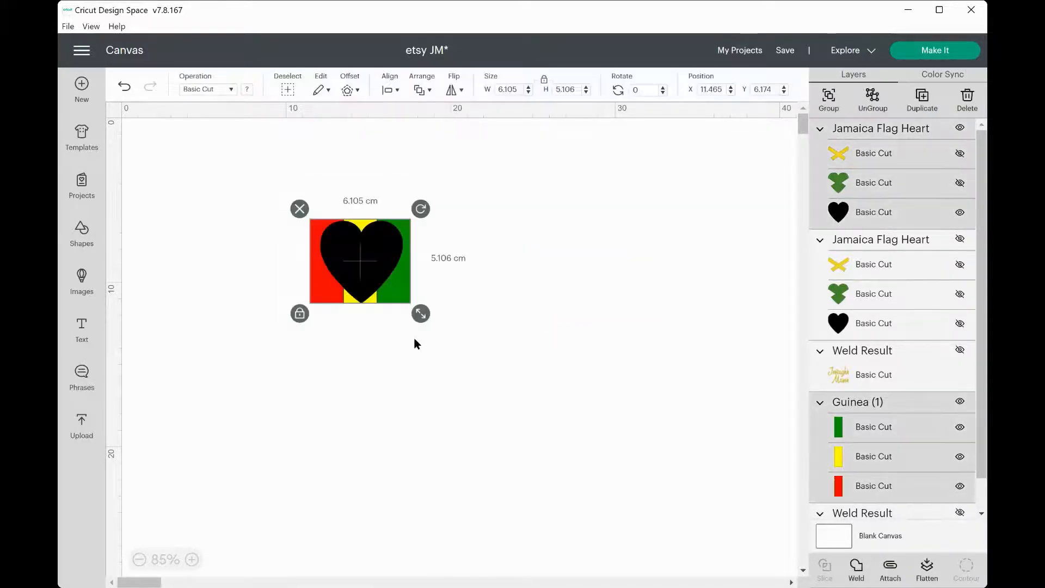
{"action": "left_click", "coordinate": [391, 88]}
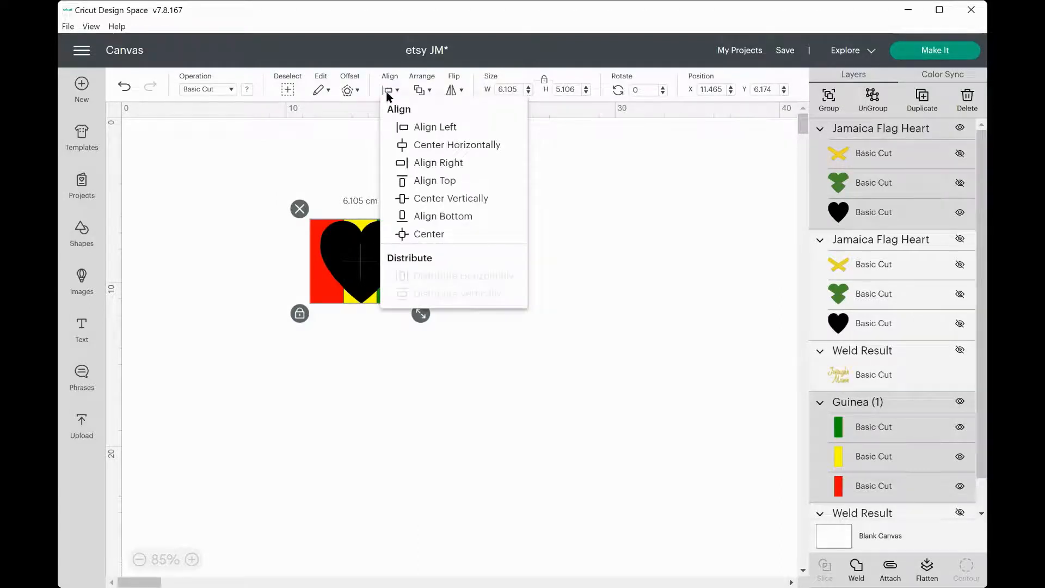
{"action": "left_click", "coordinate": [429, 235]}
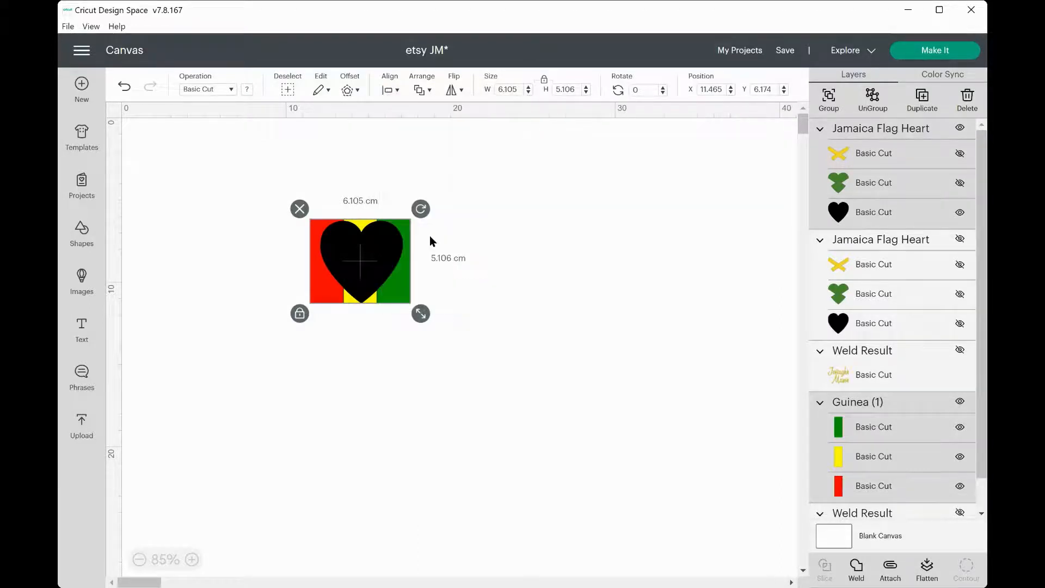
{"action": "left_click", "coordinate": [466, 261]}
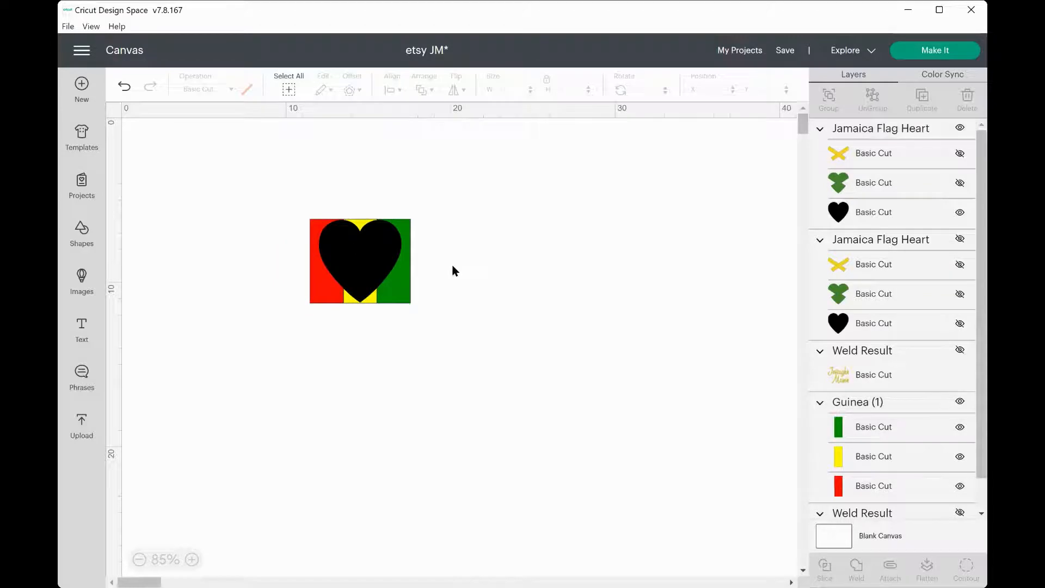
{"action": "scroll", "coordinate": [701, 431], "scroll_direction": "down", "scroll_amount": 2}
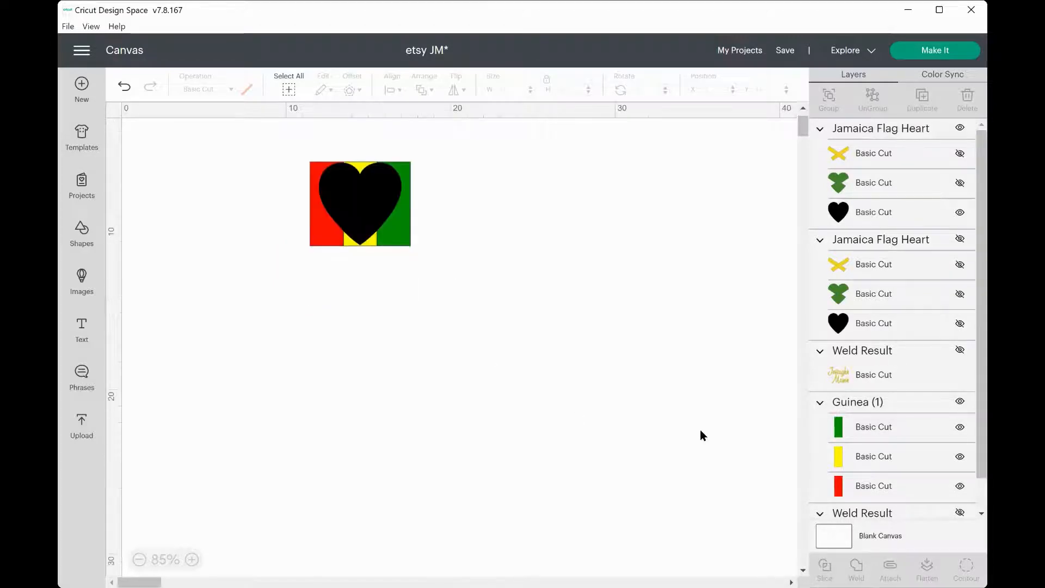
{"action": "left_click", "coordinate": [334, 182]}
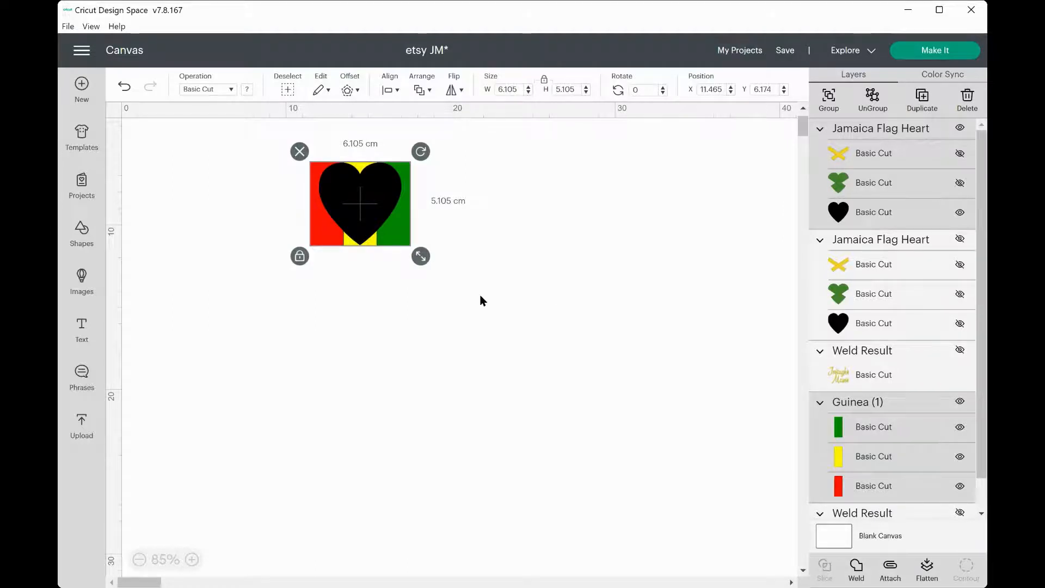
{"action": "left_click", "coordinate": [534, 324]}
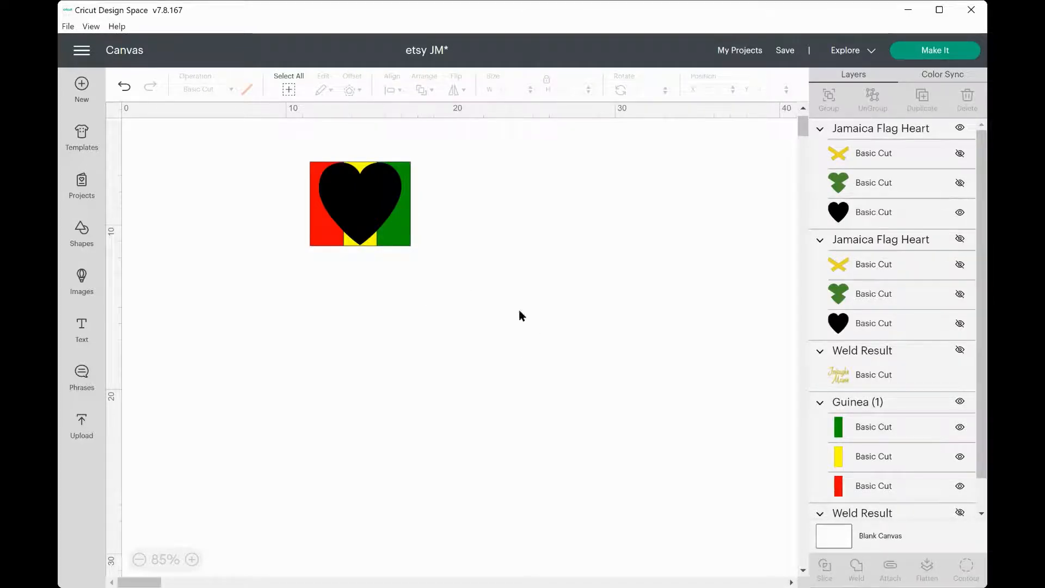
Step: Slice the black heart with the flag's green stripe
{"action": "left_click", "coordinate": [367, 215]}
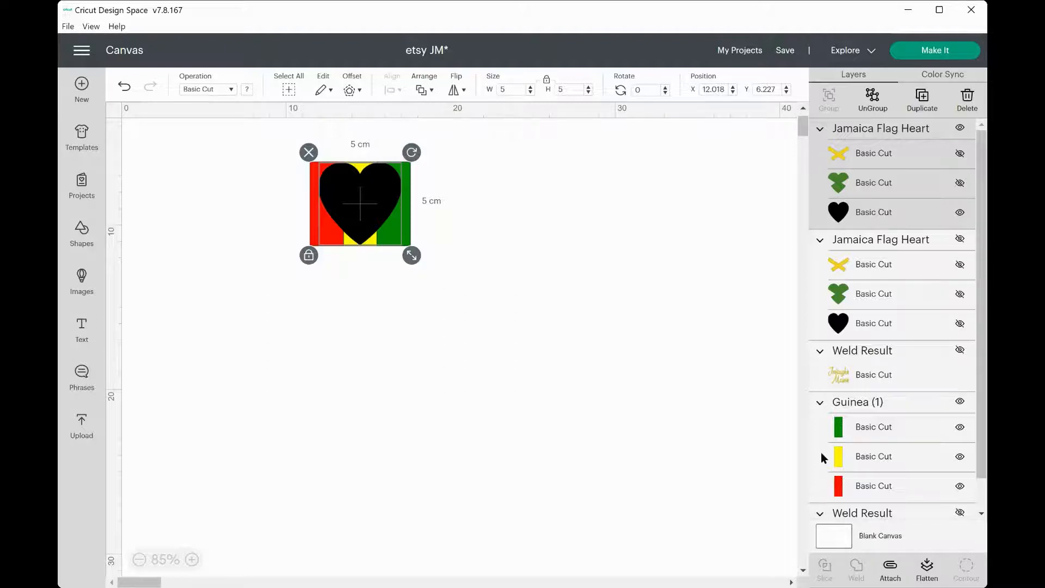
{"action": "left_click", "coordinate": [854, 424], "text": "shift"}
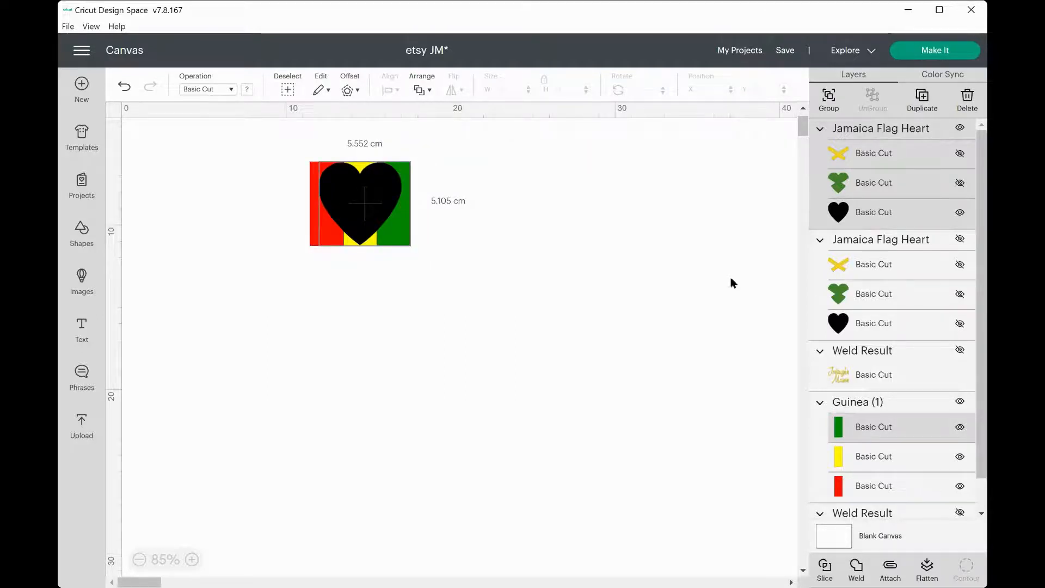
{"action": "left_click", "coordinate": [826, 571]}
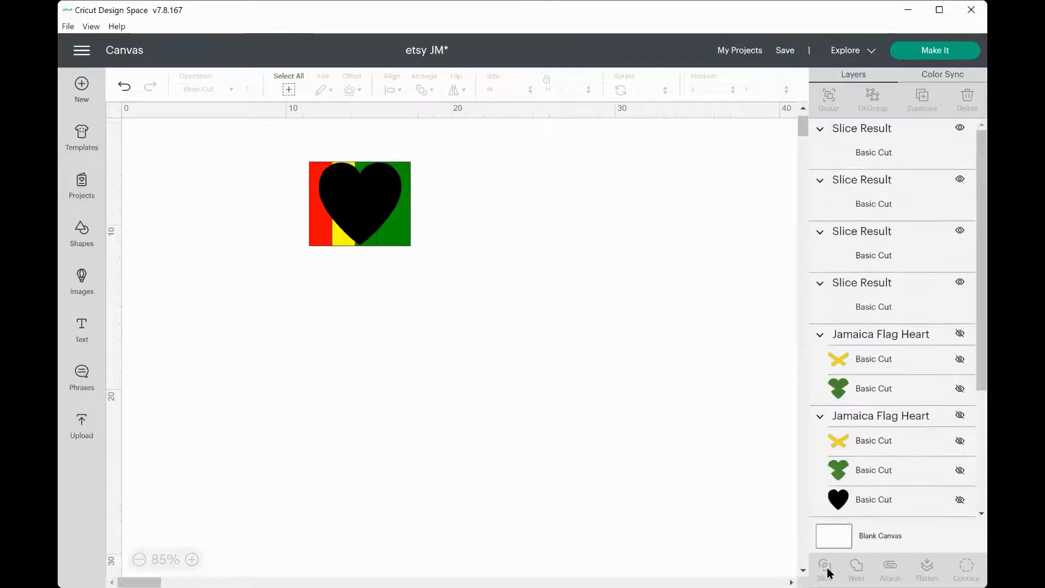
Step: Slice the larger remaining piece of the black heart with the flag's yellow stripe
{"action": "left_click", "coordinate": [383, 206]}
{"action": "left_click", "coordinate": [348, 205]}
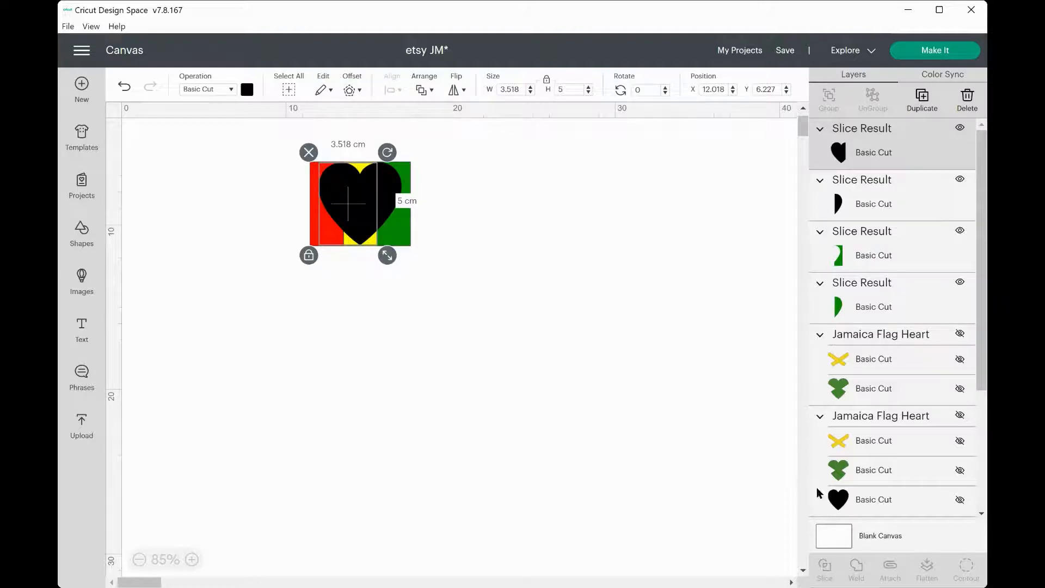
{"action": "scroll", "coordinate": [859, 481], "scroll_direction": "down", "scroll_amount": 5}
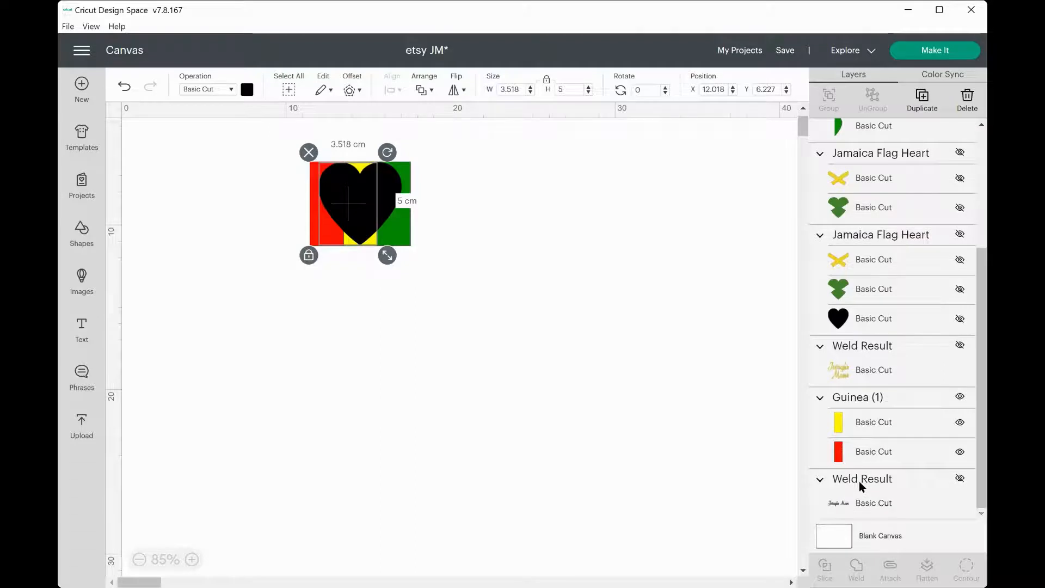
{"action": "left_click", "coordinate": [857, 419], "text": "ctrl"}
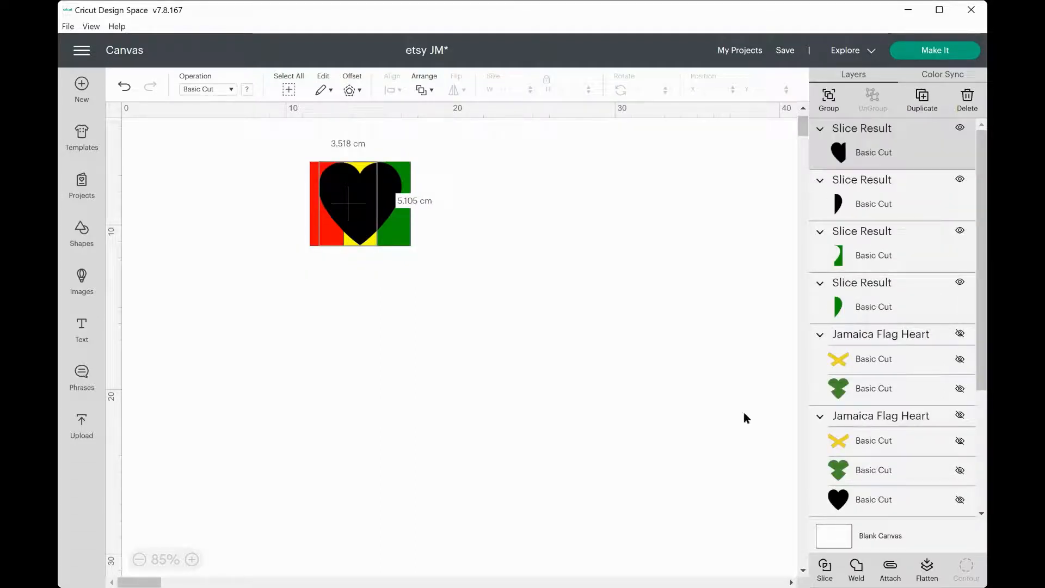
{"action": "scroll", "coordinate": [861, 417], "scroll_direction": "down", "scroll_amount": 4}
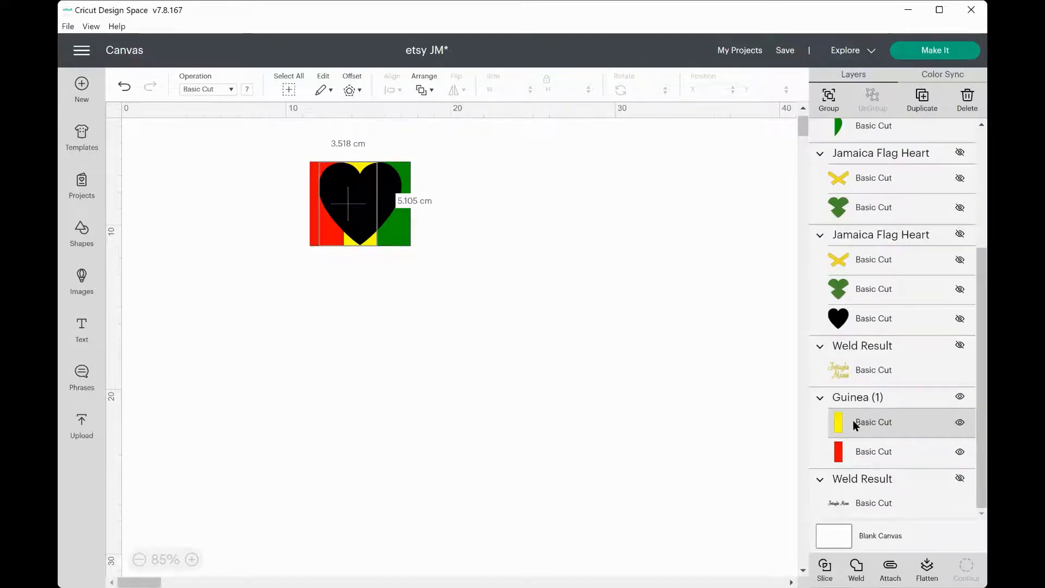
{"action": "left_click", "coordinate": [828, 566]}
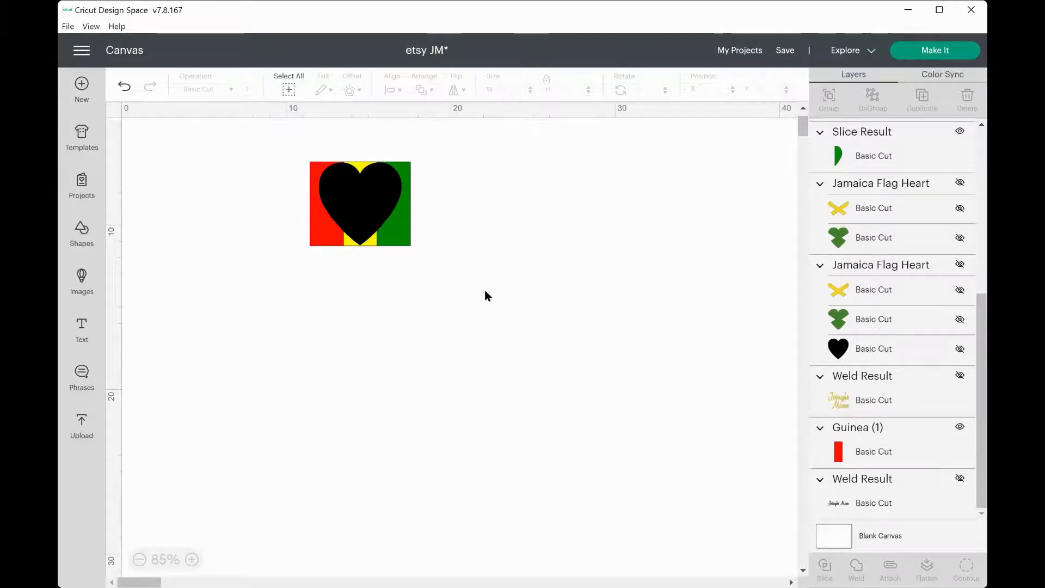
Step: Slice the remaining black heart piece over the red stripe with the flag's red stripe
{"action": "left_click", "coordinate": [330, 184]}
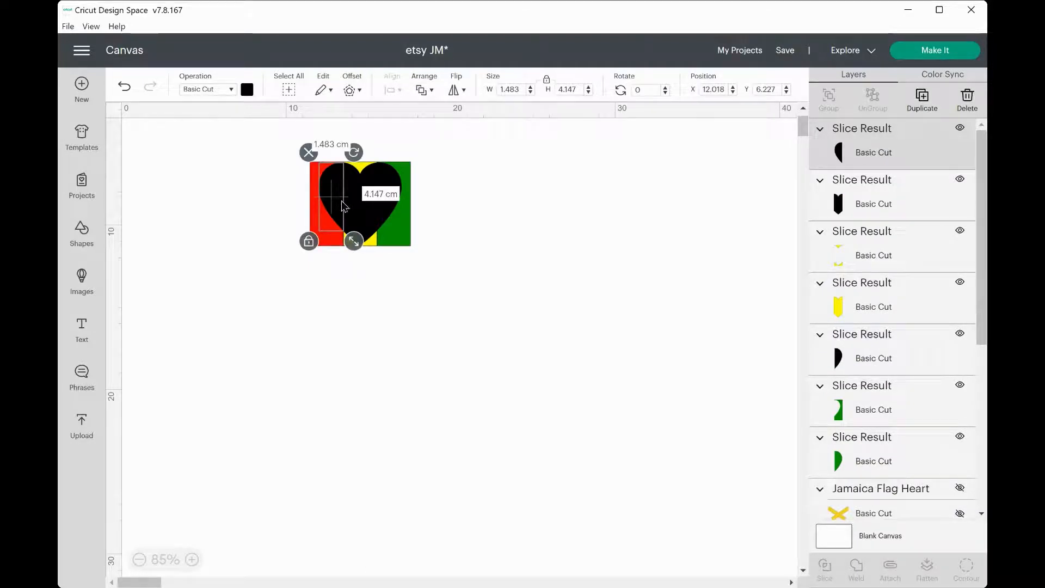
{"action": "scroll", "coordinate": [855, 395], "scroll_direction": "down", "scroll_amount": 2}
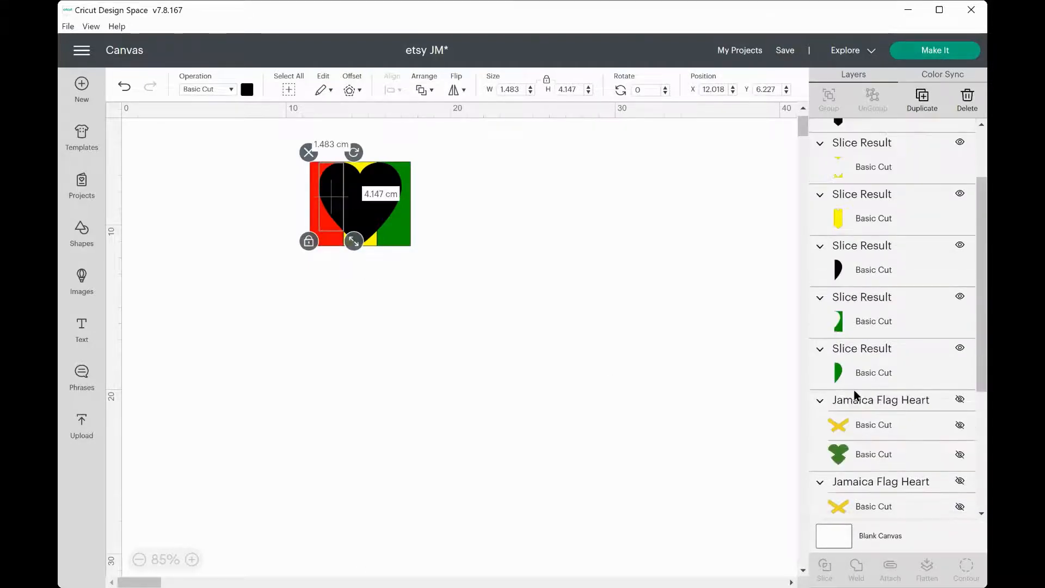
{"action": "scroll", "coordinate": [854, 394], "scroll_direction": "down", "scroll_amount": 5}
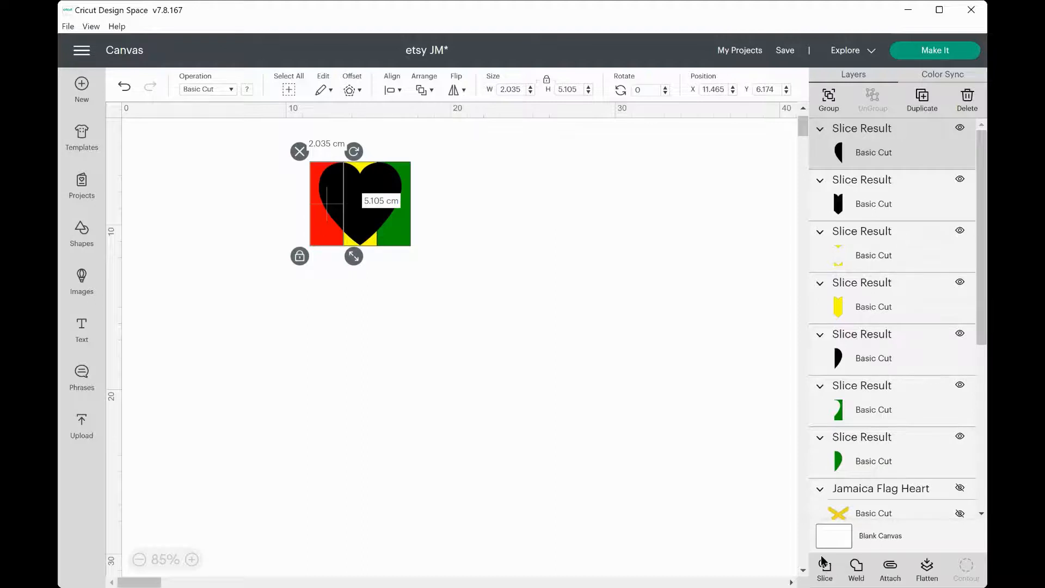
{"action": "left_click", "coordinate": [823, 569]}
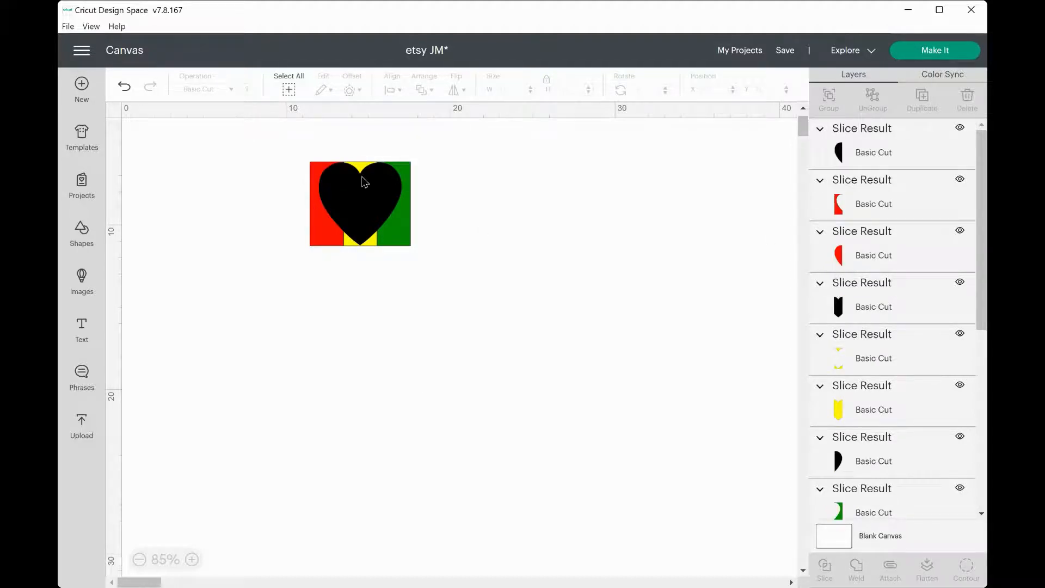
Step: Move the black slices and the leftover flag cut-outs away from the red, yellow and green heart pieces, spreading the coloured pieces apart
{"action": "left_click_drag", "start_coordinate": [362, 182], "coordinate": [550, 185]}
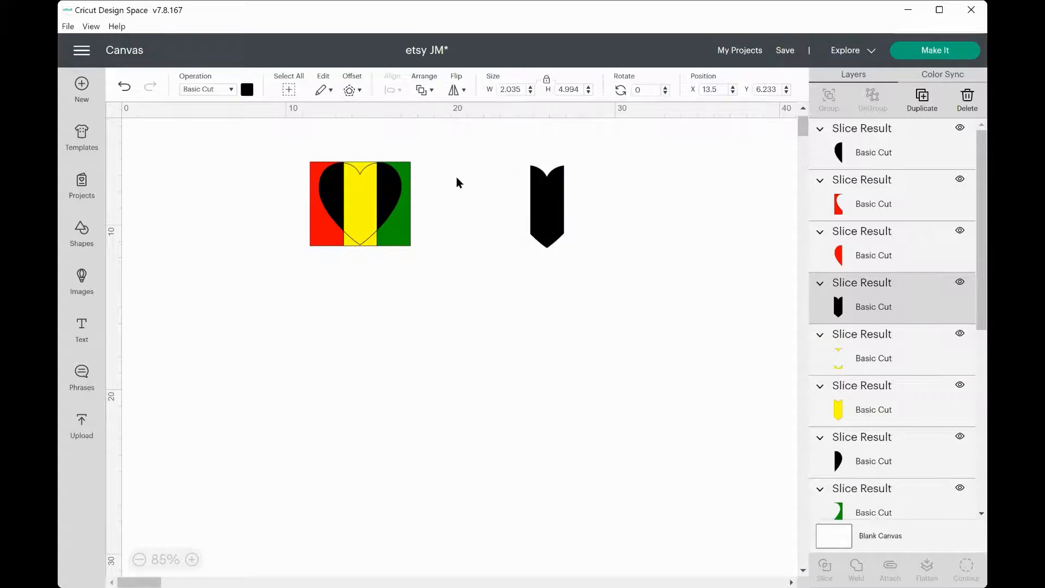
{"action": "left_click_drag", "start_coordinate": [339, 200], "coordinate": [539, 211]}
{"action": "left_click_drag", "start_coordinate": [388, 178], "coordinate": [504, 253]}
{"action": "left_click_drag", "start_coordinate": [400, 185], "coordinate": [402, 253]}
{"action": "left_click", "coordinate": [360, 180]}
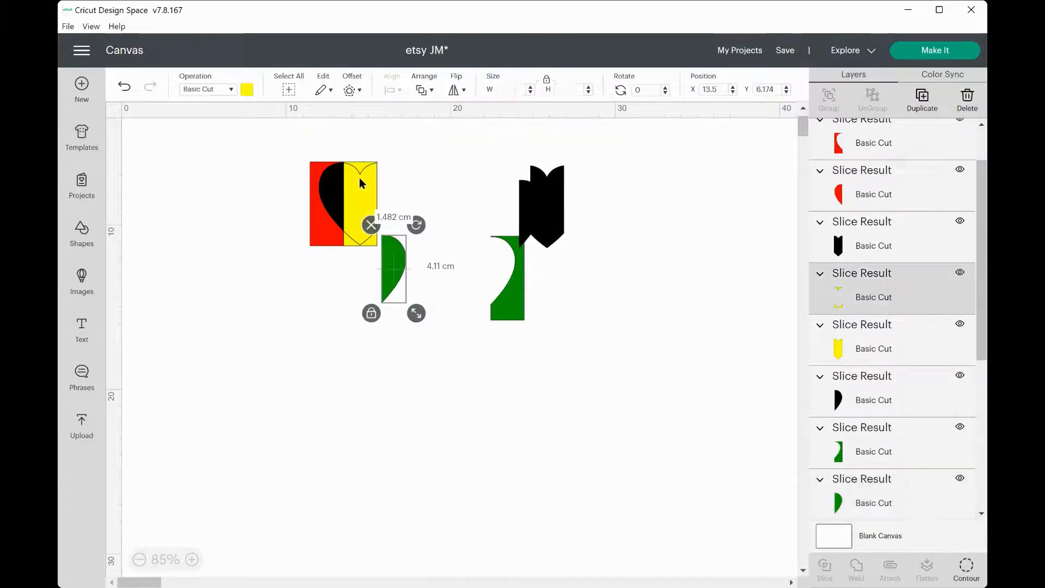
{"action": "left_click_drag", "start_coordinate": [359, 183], "coordinate": [530, 202]}
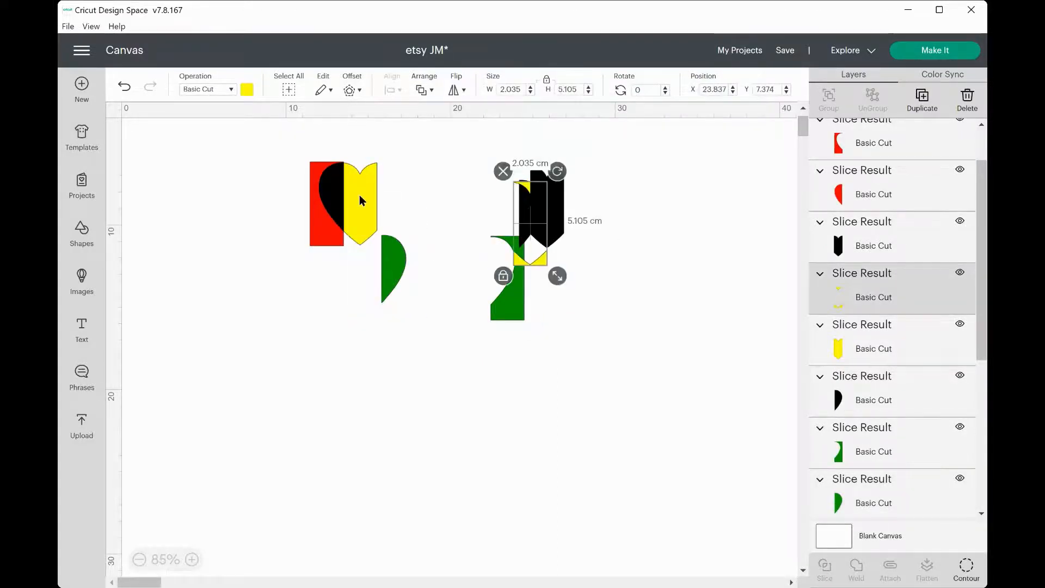
{"action": "left_click_drag", "start_coordinate": [360, 197], "coordinate": [352, 295]}
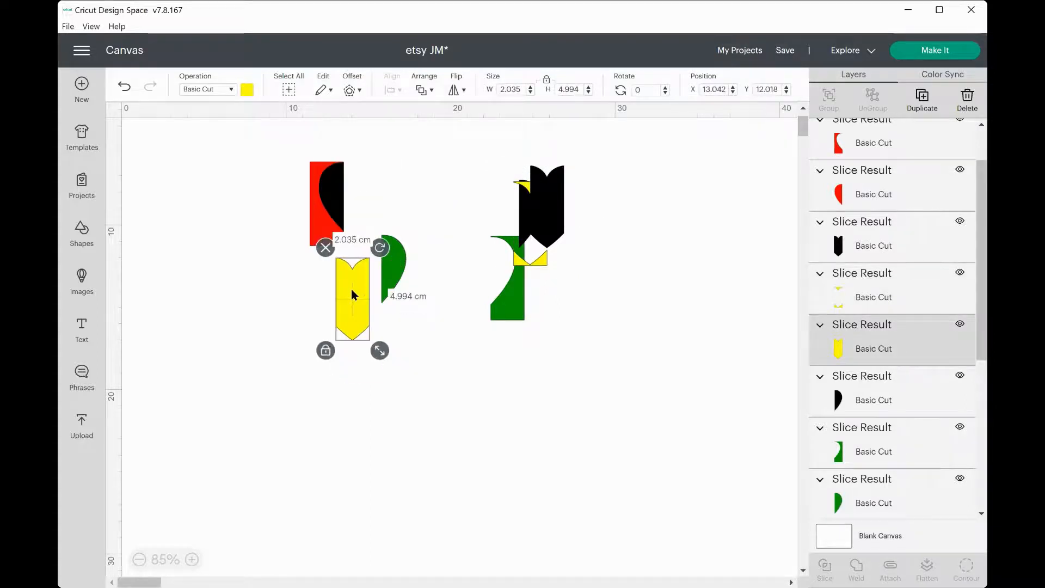
{"action": "left_click_drag", "start_coordinate": [333, 199], "coordinate": [601, 230]}
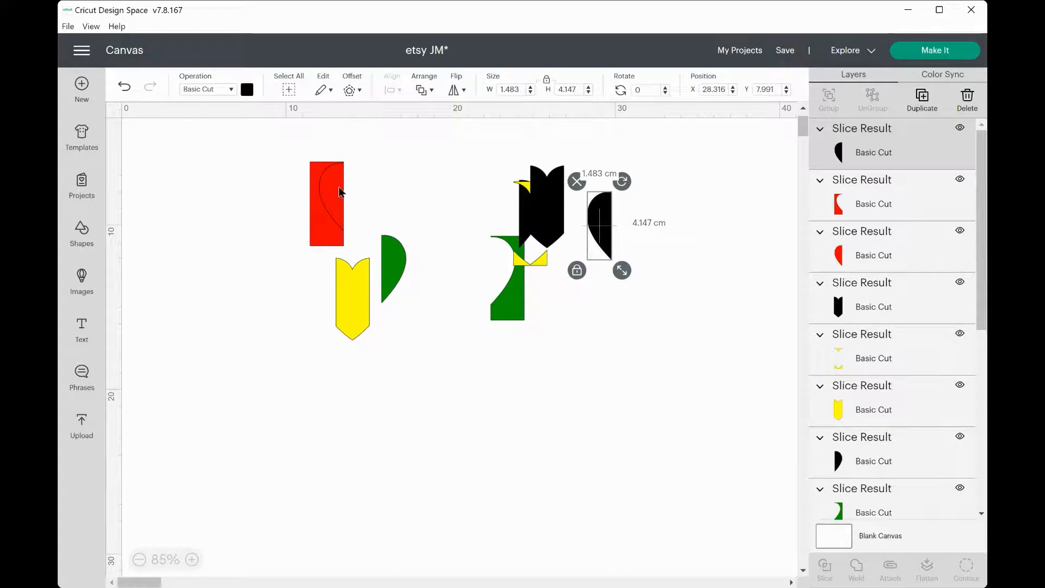
{"action": "left_click_drag", "start_coordinate": [339, 186], "coordinate": [633, 199]}
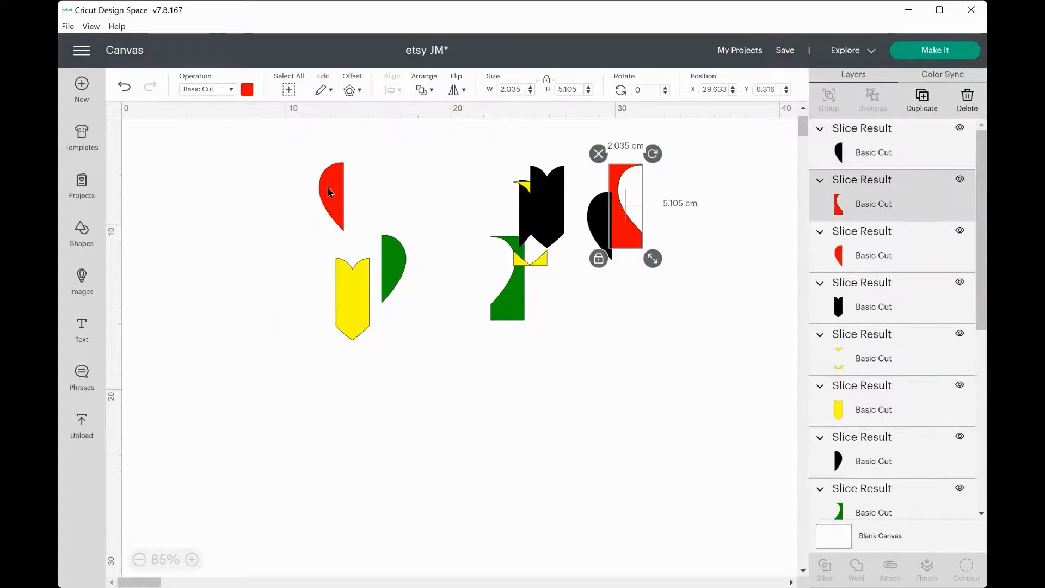
{"action": "left_click_drag", "start_coordinate": [328, 192], "coordinate": [309, 281]}
Step: Delete all the black slices and leftover flag cut-outs together, keeping only the three coloured heart pieces
{"action": "left_click", "coordinate": [474, 164]}
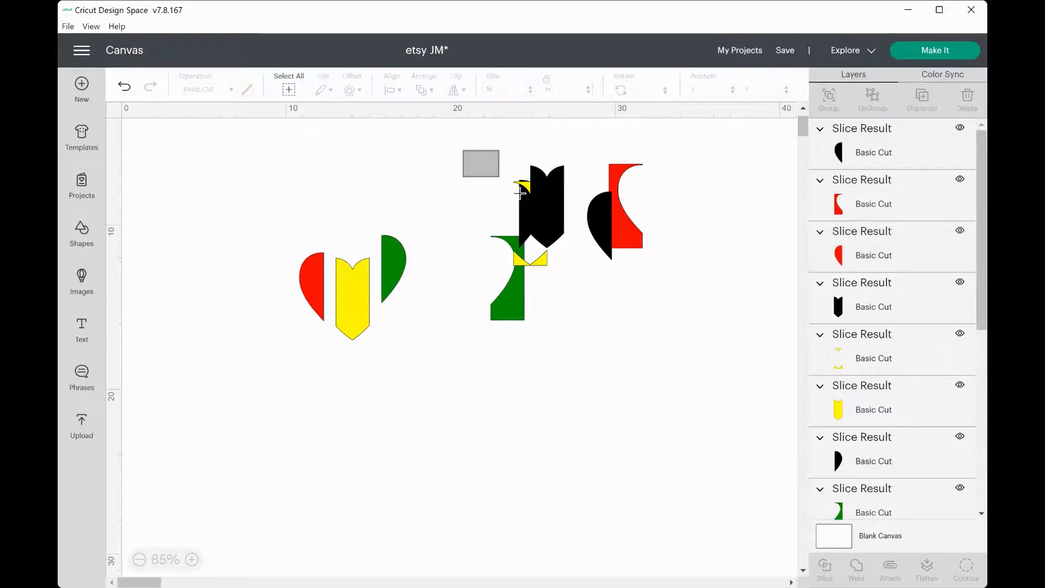
{"action": "left_click_drag", "start_coordinate": [520, 192], "coordinate": [621, 325]}
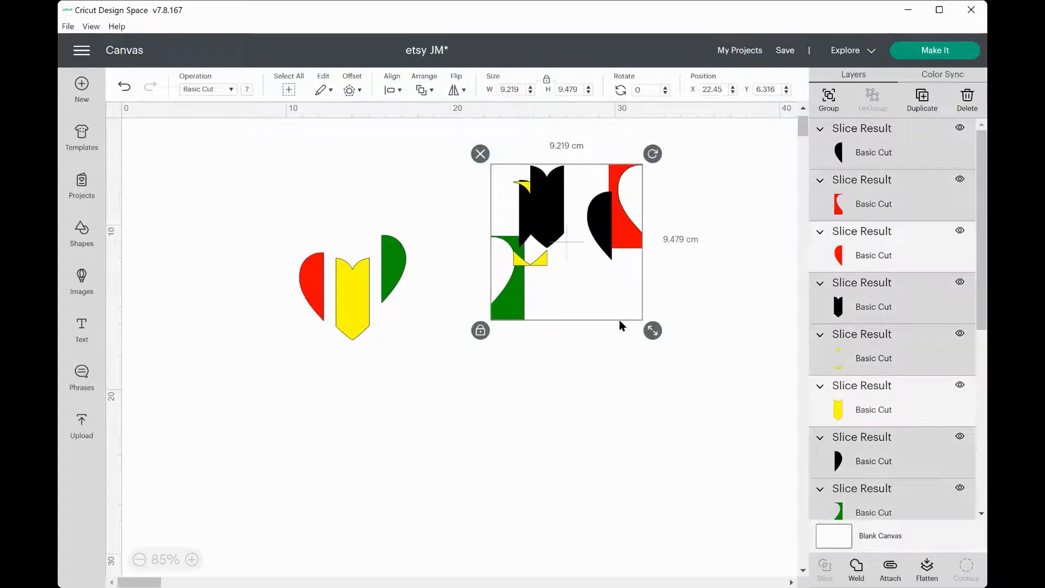
{"action": "key", "text": "Delete"}
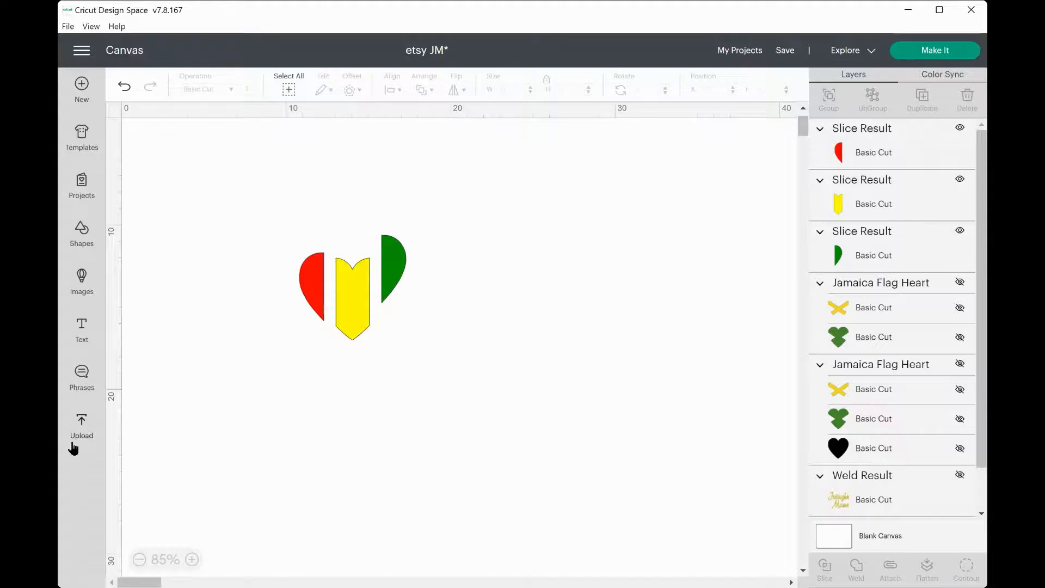
Step: Fit the red, yellow and green pieces back together side by side as one heart with their top edges level
{"action": "left_click_drag", "start_coordinate": [309, 278], "coordinate": [310, 218]}
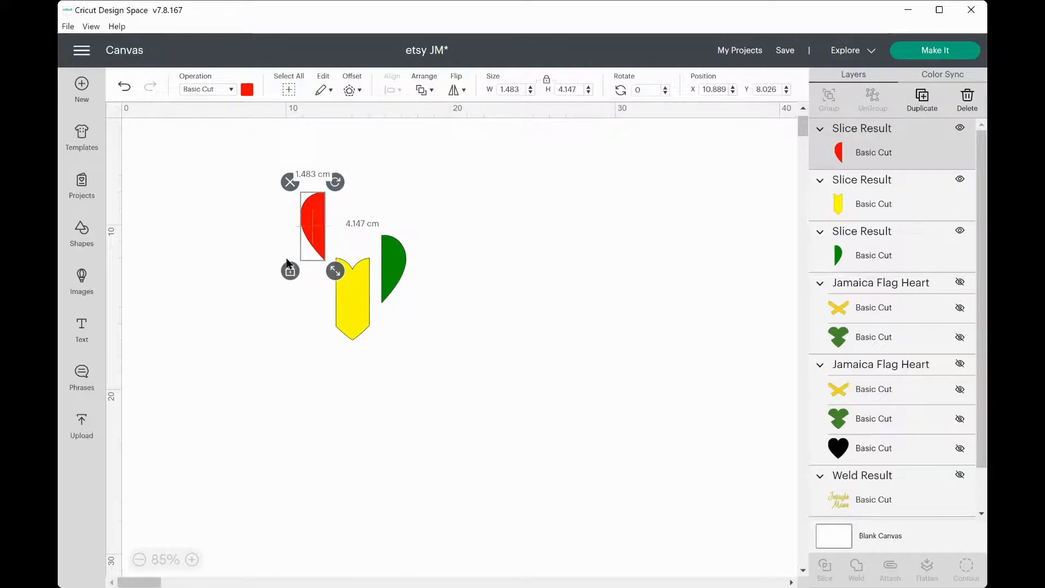
{"action": "left_click_drag", "start_coordinate": [357, 302], "coordinate": [377, 218]}
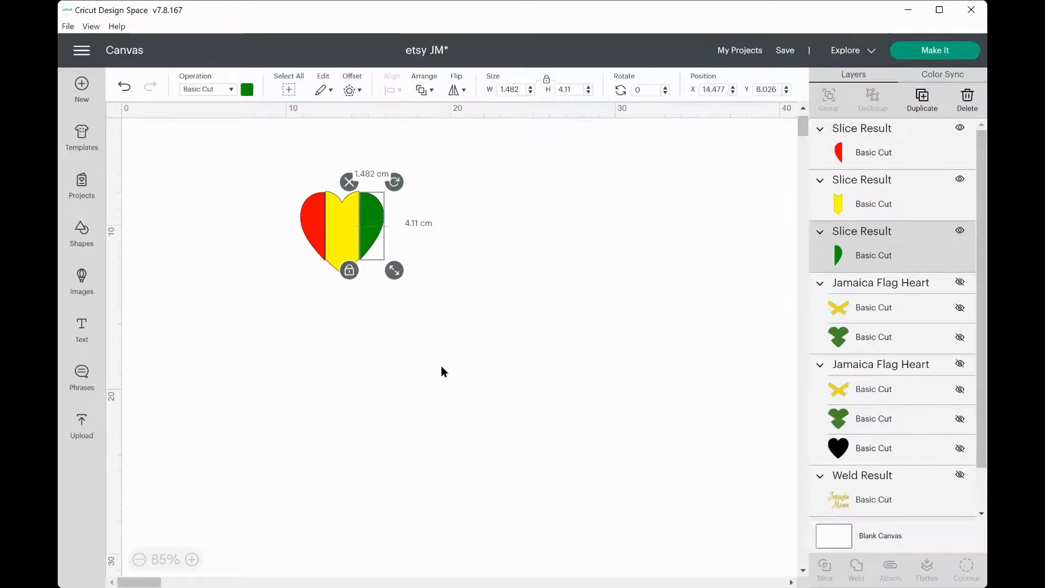
{"action": "left_click", "coordinate": [357, 322]}
{"action": "left_click", "coordinate": [310, 224]}
{"action": "left_click_drag", "start_coordinate": [309, 225], "coordinate": [312, 228]}
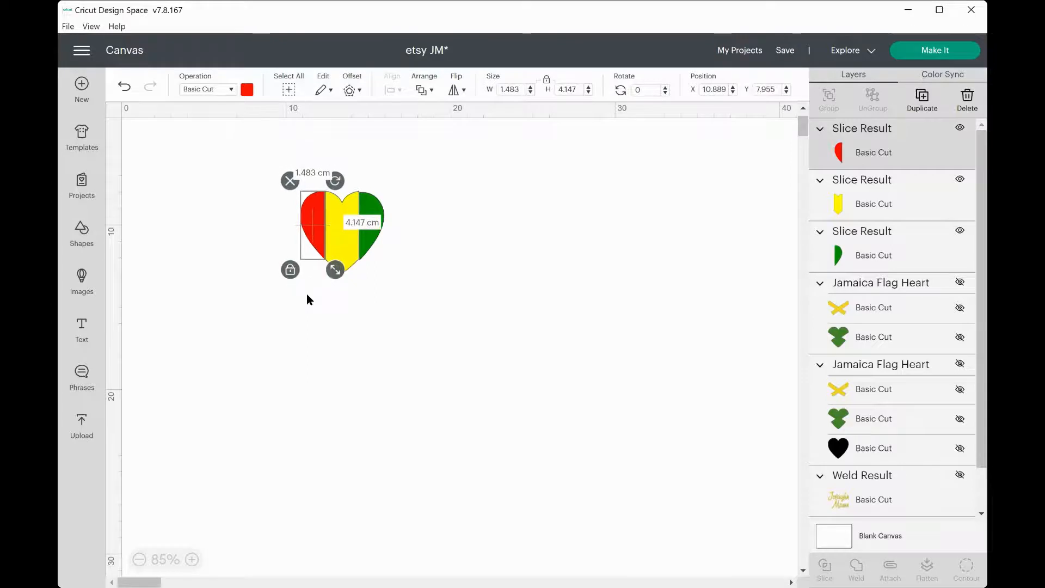
{"action": "left_click", "coordinate": [380, 360]}
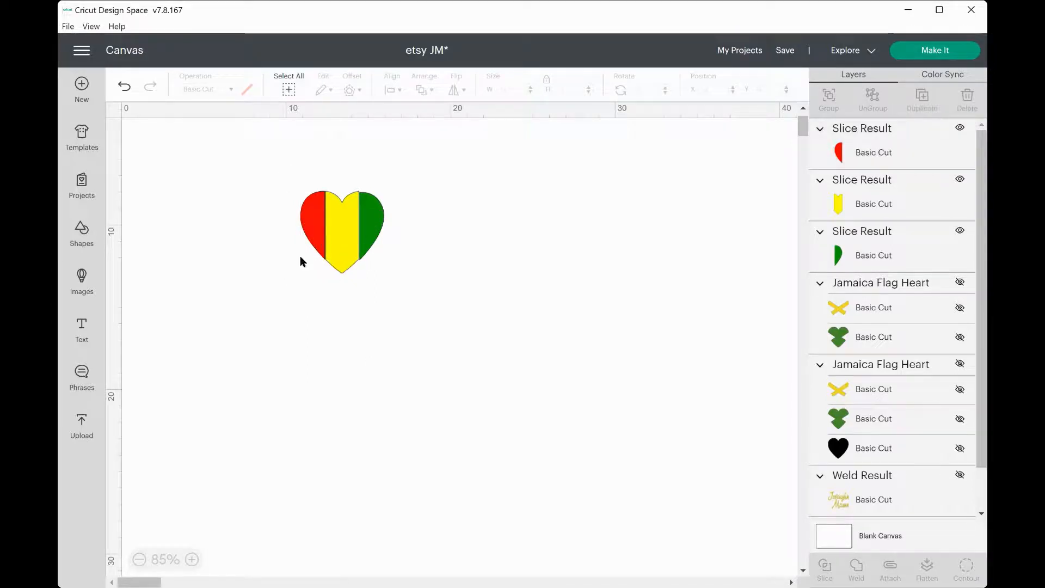
Step: Group the three coloured heart pieces and reposition the grouped heart near the top of the canvas
{"action": "left_click_drag", "start_coordinate": [252, 159], "coordinate": [435, 300]}
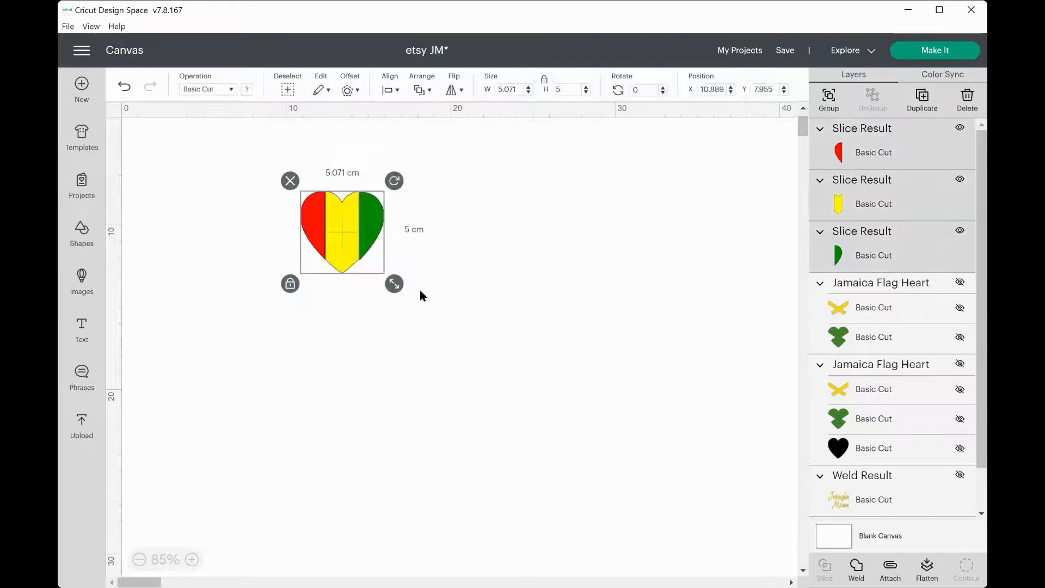
{"action": "left_click", "coordinate": [829, 97]}
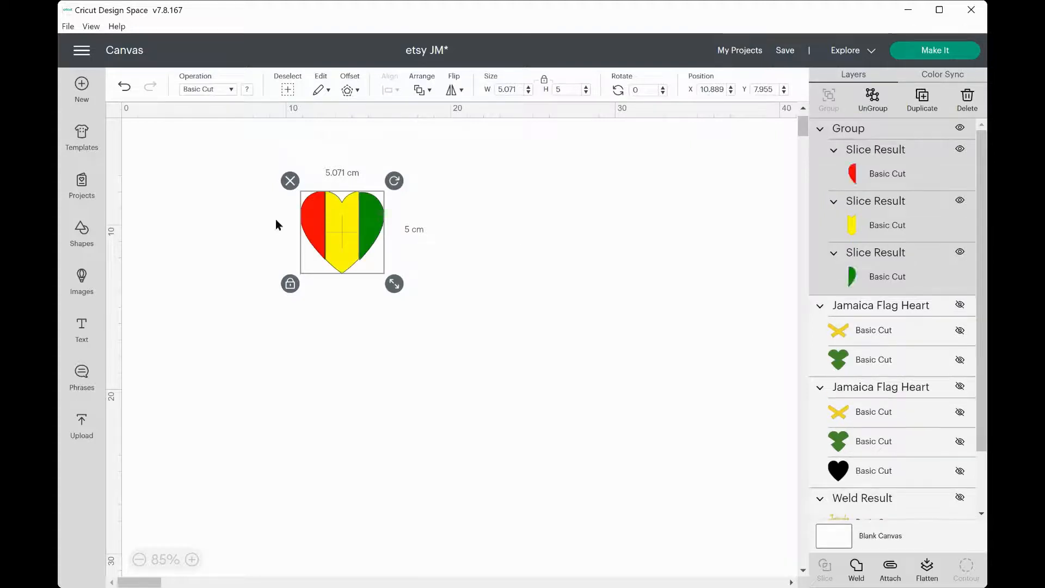
{"action": "left_click_drag", "start_coordinate": [370, 226], "coordinate": [304, 190]}
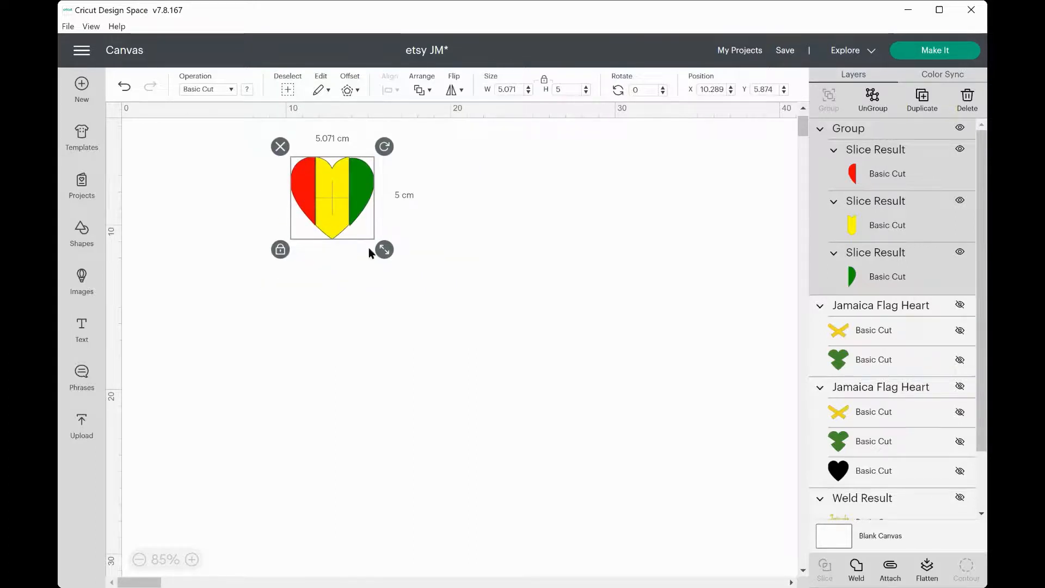
{"action": "left_click_drag", "start_coordinate": [322, 169], "coordinate": [394, 208]}
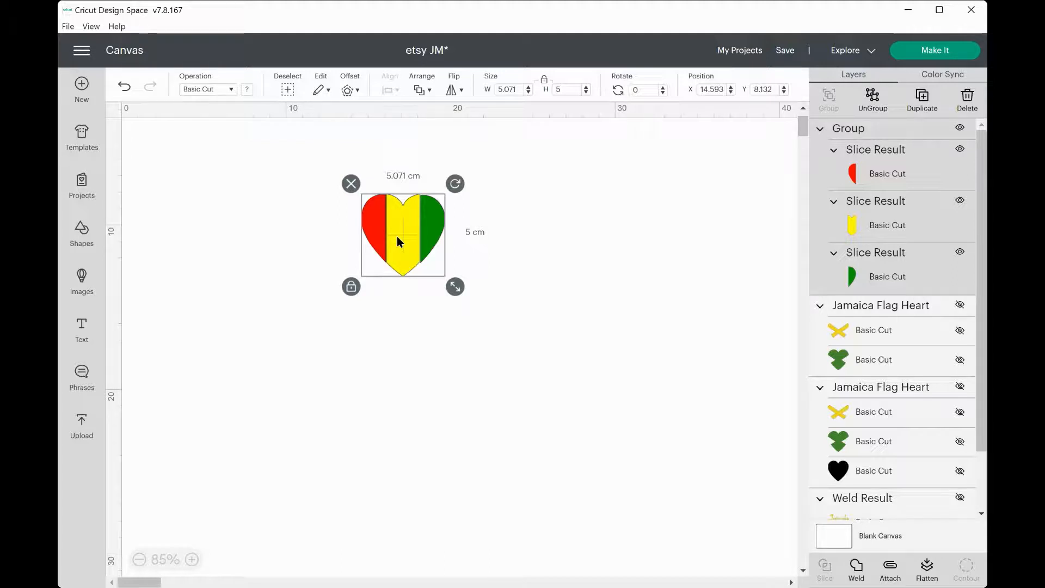
{"action": "left_click_drag", "start_coordinate": [413, 234], "coordinate": [386, 203]}
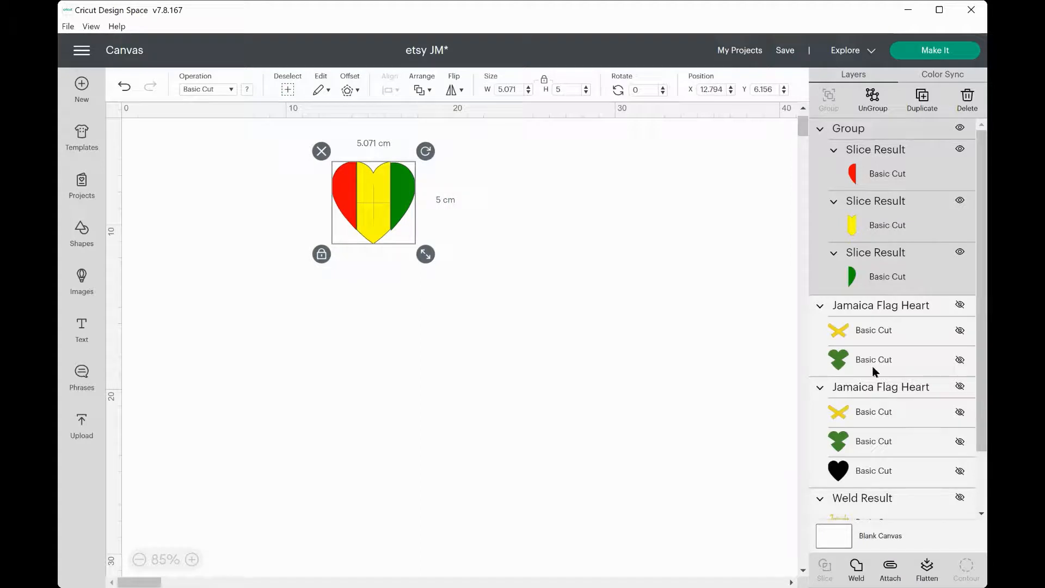
Step: Show the hidden Jamaica Flag Heart that includes the black heart and place it to the right of the Guinea heart
{"action": "left_click", "coordinate": [960, 388]}
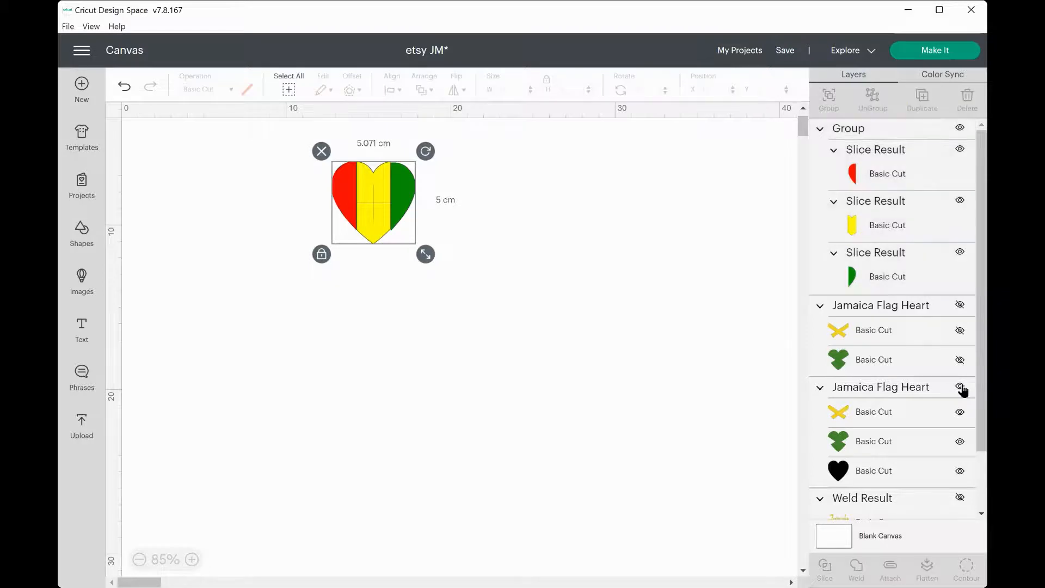
{"action": "left_click_drag", "start_coordinate": [736, 236], "coordinate": [508, 162]}
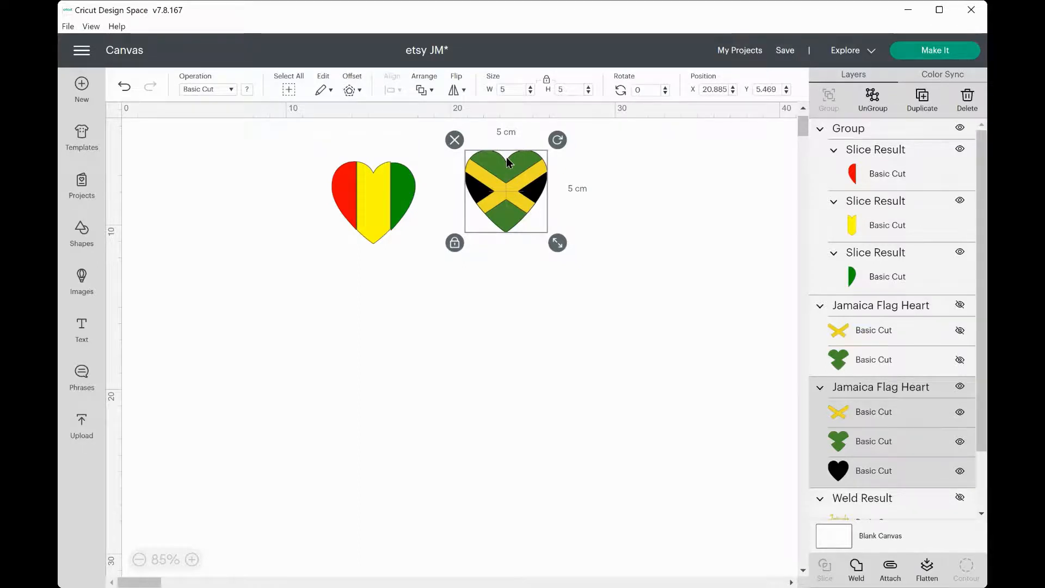
{"action": "left_click_drag", "start_coordinate": [506, 161], "coordinate": [507, 183]}
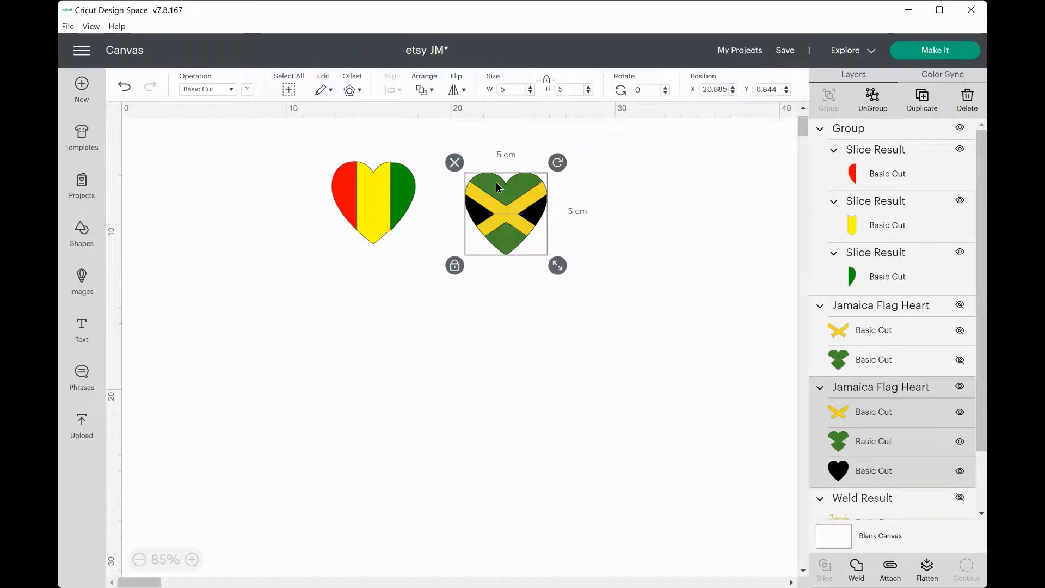
{"action": "left_click_drag", "start_coordinate": [496, 238], "coordinate": [488, 166]}
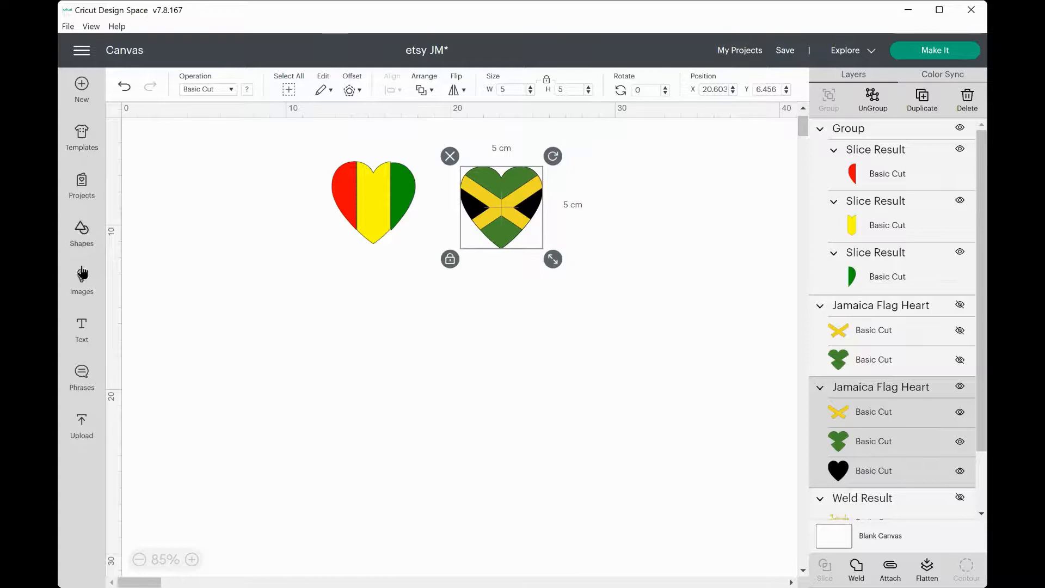
Step: Add a text object to the canvas and set its font to Bayamo
{"action": "left_click", "coordinate": [81, 329]}
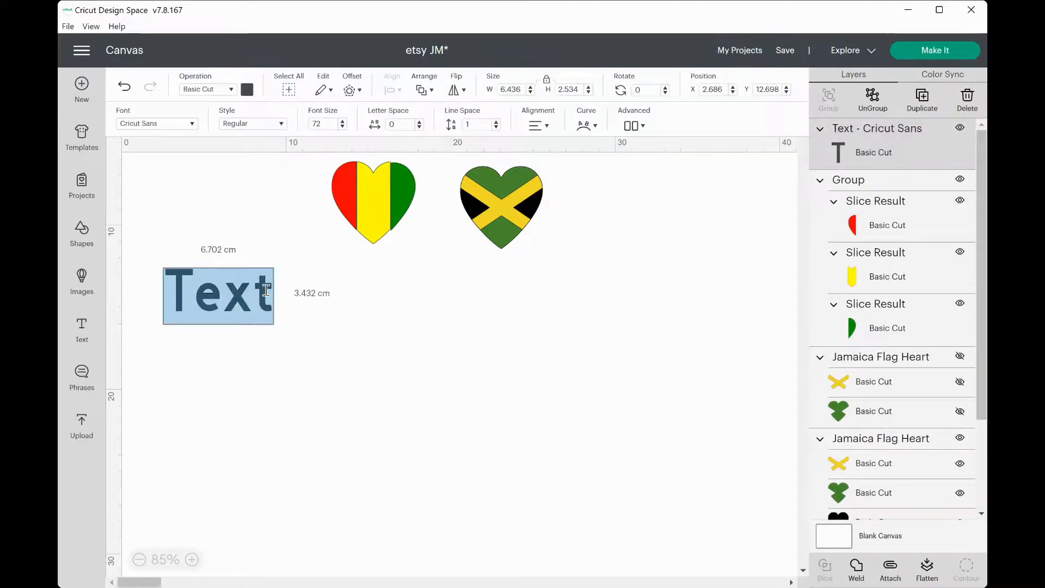
{"action": "left_click", "coordinate": [183, 126]}
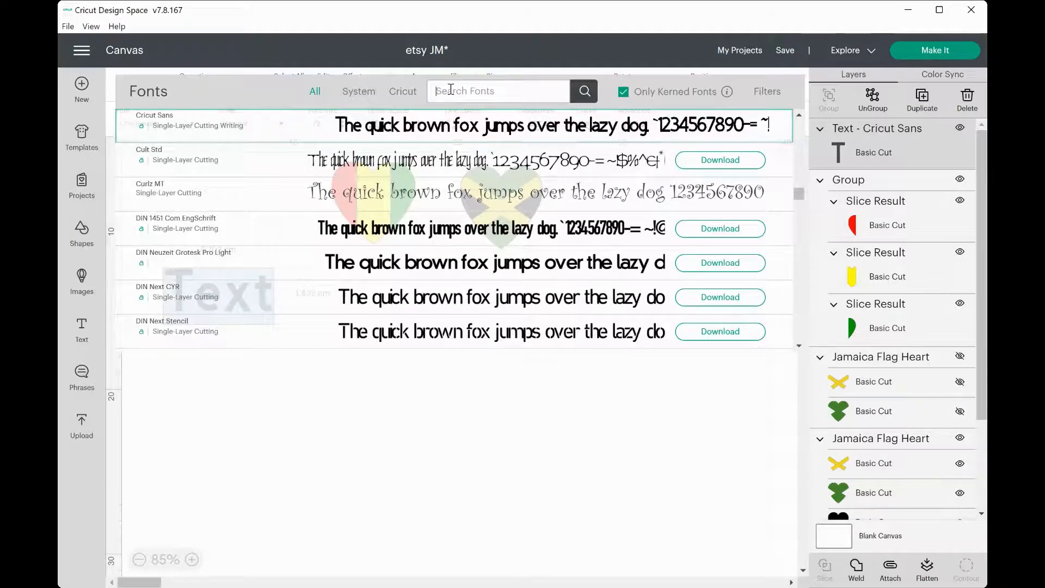
{"action": "type", "text": "bay"}
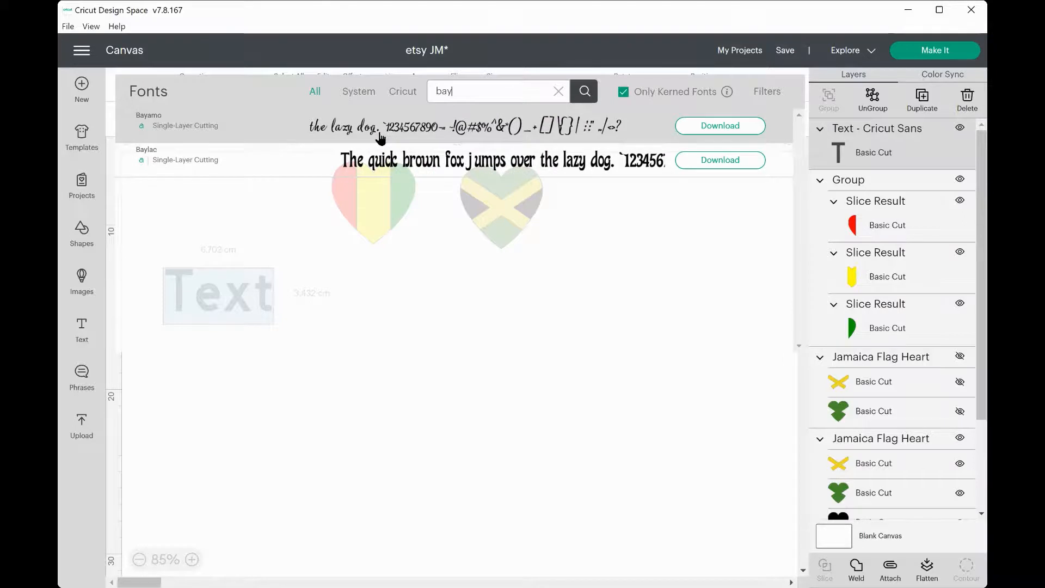
{"action": "left_click", "coordinate": [380, 136]}
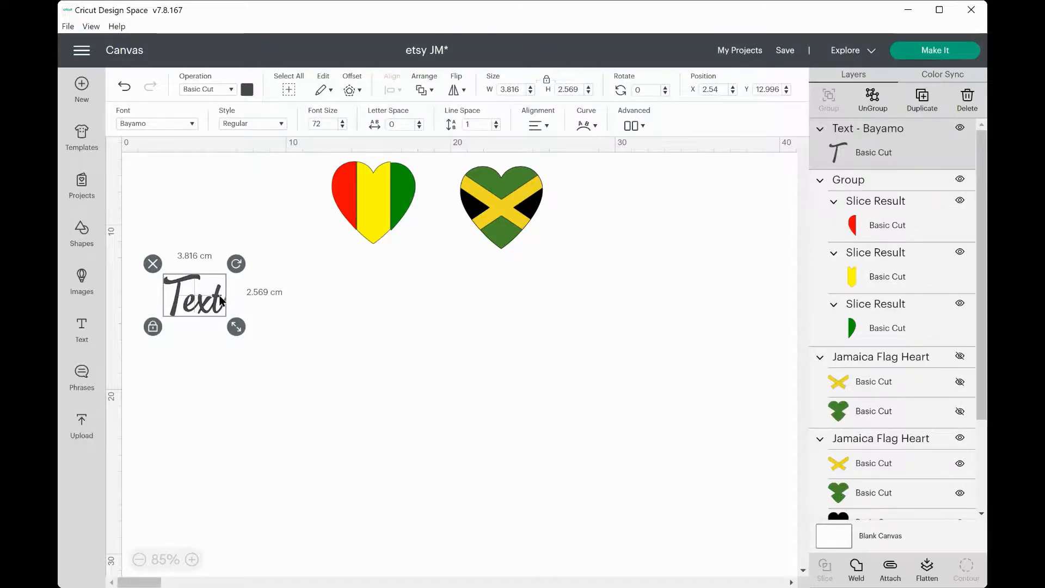
Step: Replace the placeholder text with "Baby" followed by the baby's name and place the text below the two hearts
{"action": "double_click", "coordinate": [186, 298]}
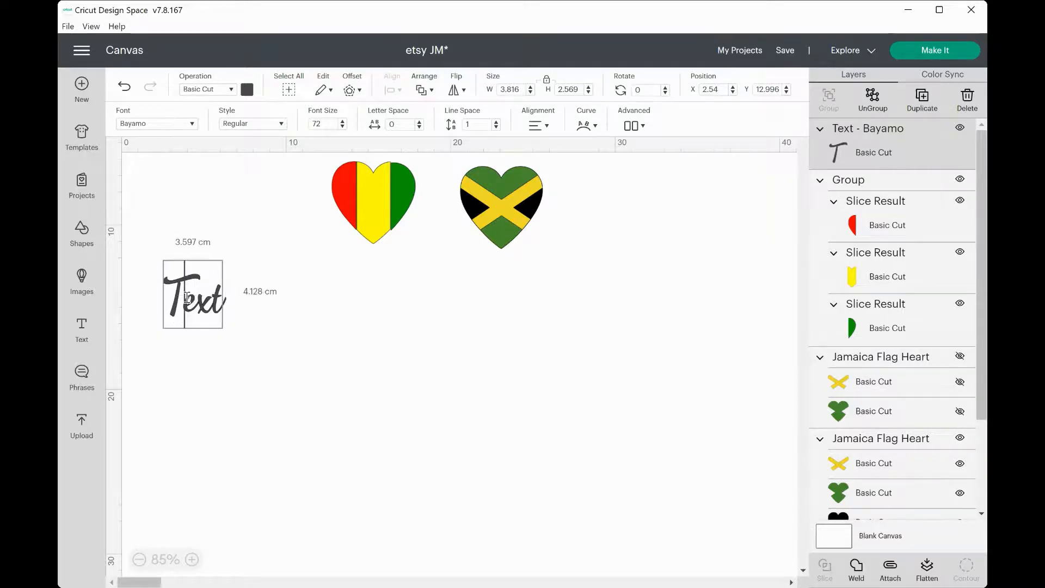
{"action": "key", "text": "Right"}
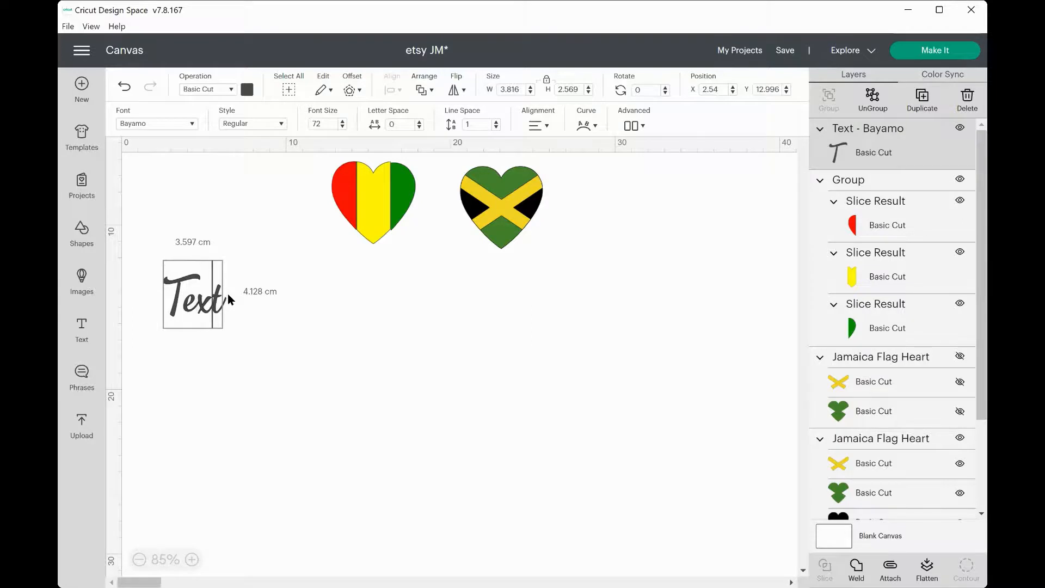
{"action": "key", "text": "Delete"}
{"action": "key", "text": "Delete"}
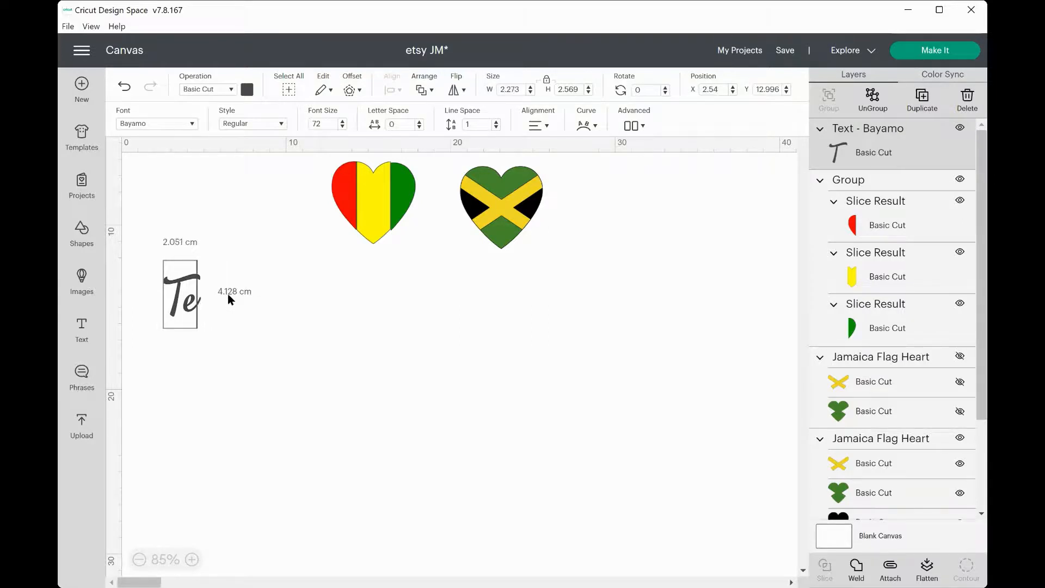
{"action": "key", "text": "BackSpace"}
{"action": "key", "text": "BackSpace"}
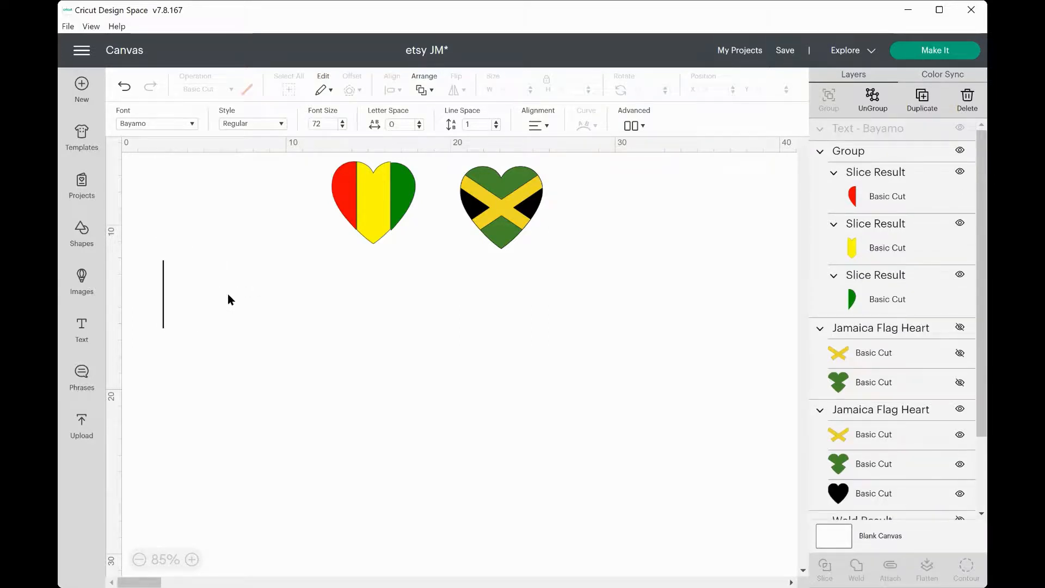
{"action": "type", "text": "B"}
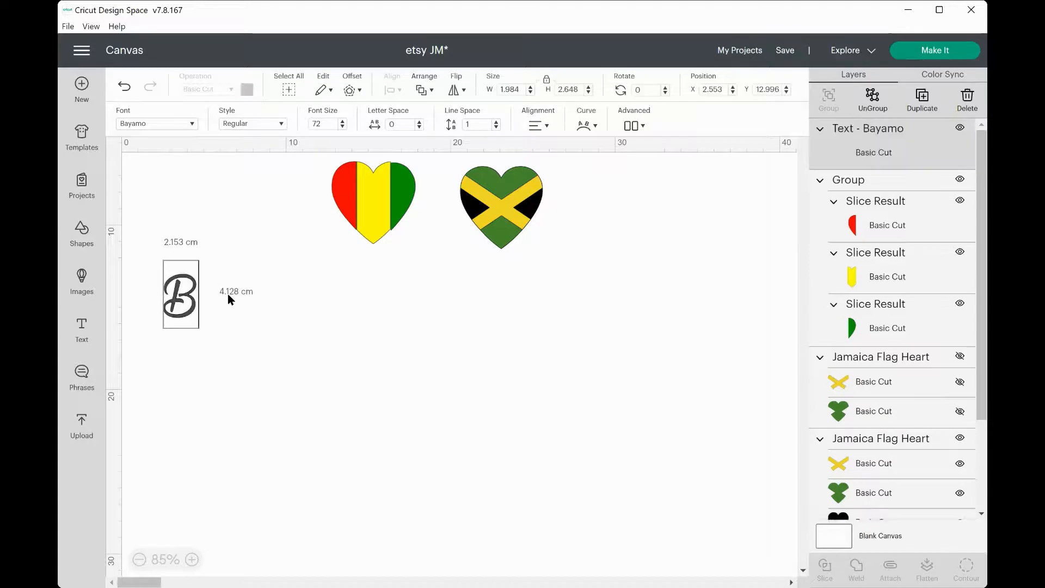
{"action": "type", "text": "a"}
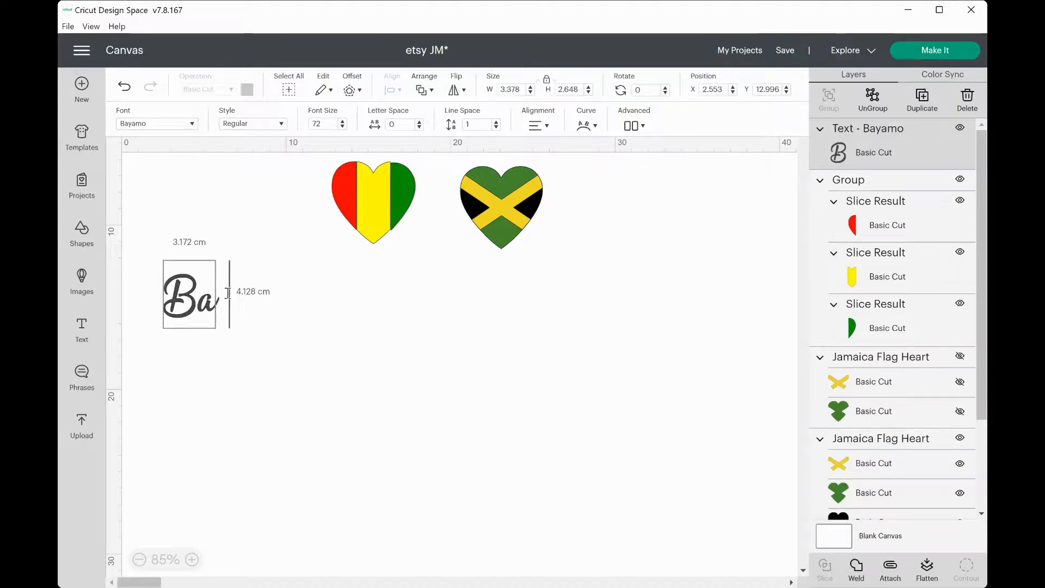
{"action": "type", "text": "by"}
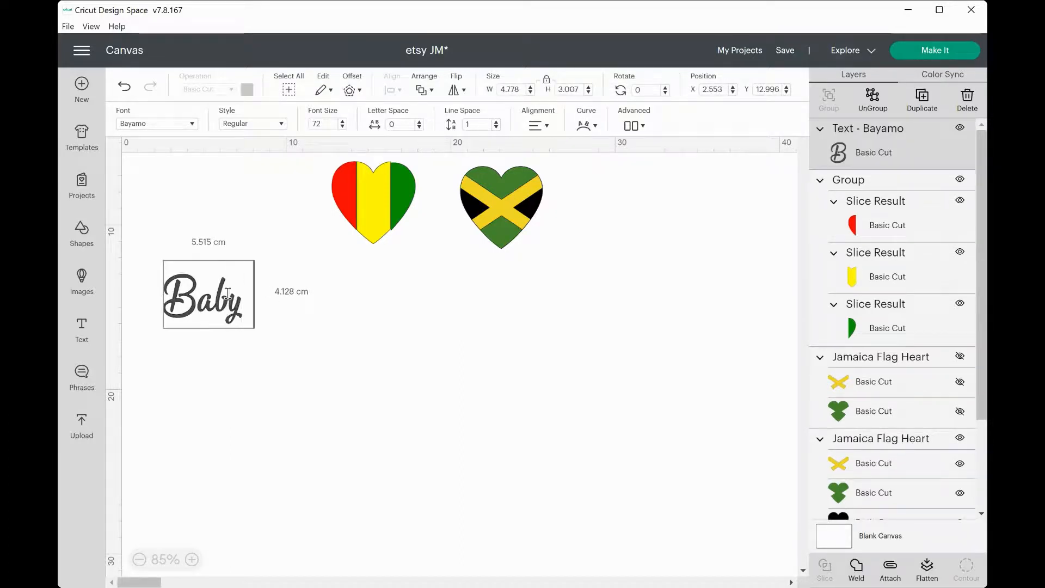
{"action": "type", "text": " Di"}
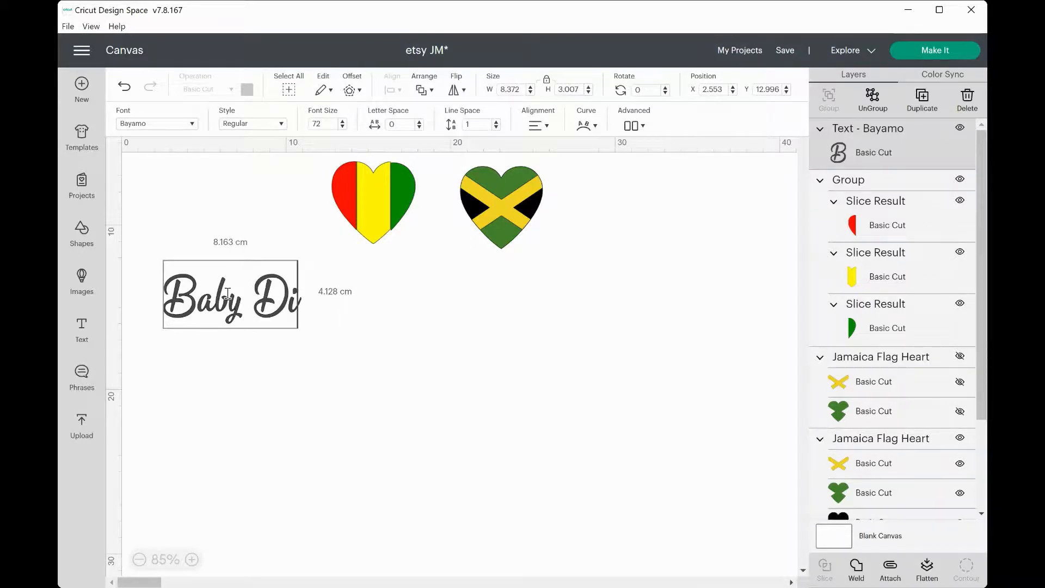
{"action": "type", "text": "wara"}
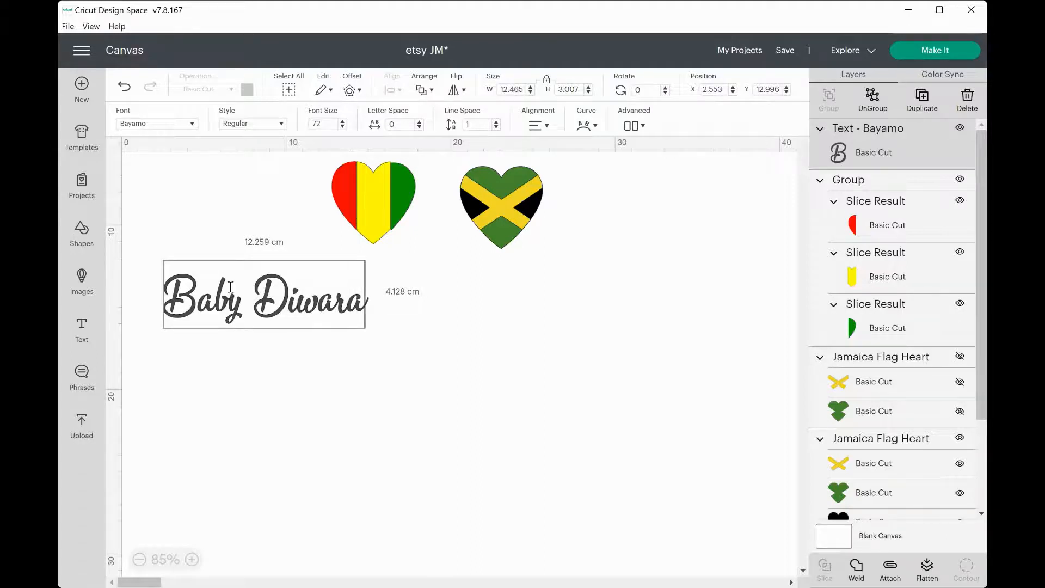
{"action": "left_click", "coordinate": [296, 407]}
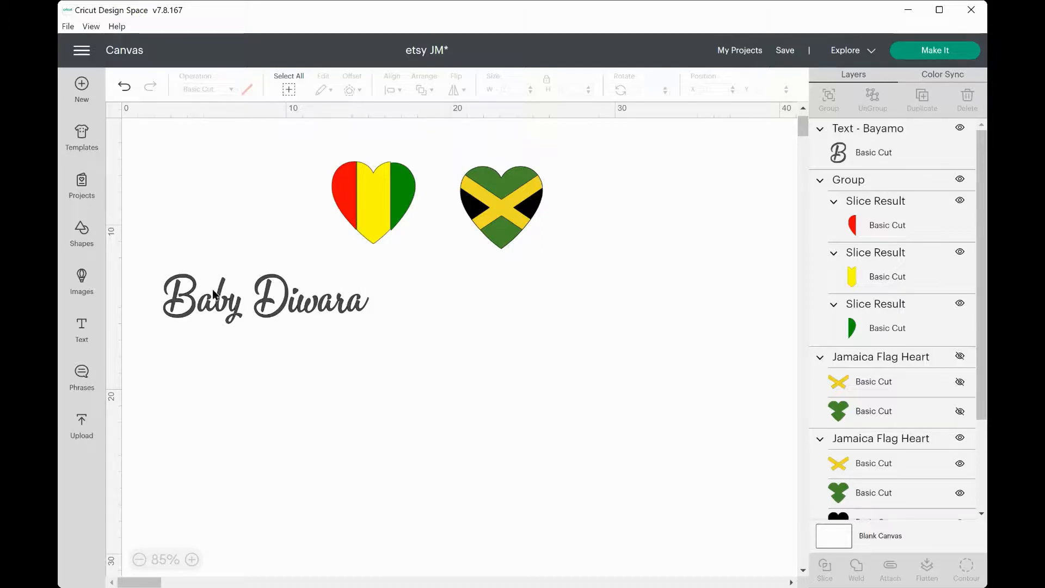
{"action": "left_click_drag", "start_coordinate": [261, 328], "coordinate": [397, 297]}
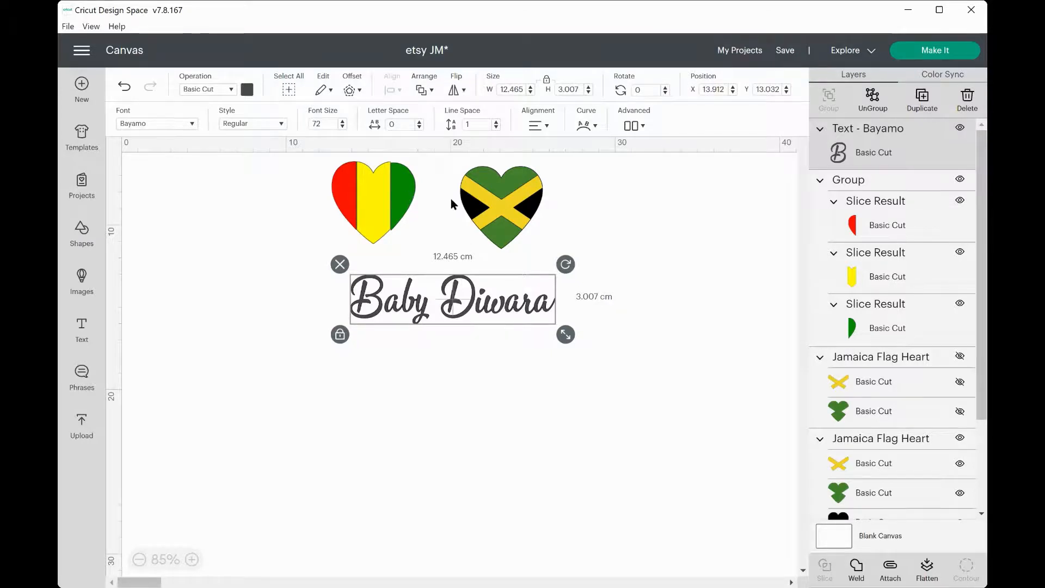
Step: Match the Guinea heart's yellow and green pieces to the Jamaica heart's yellow and green using Color Sync
{"action": "left_click", "coordinate": [379, 194]}
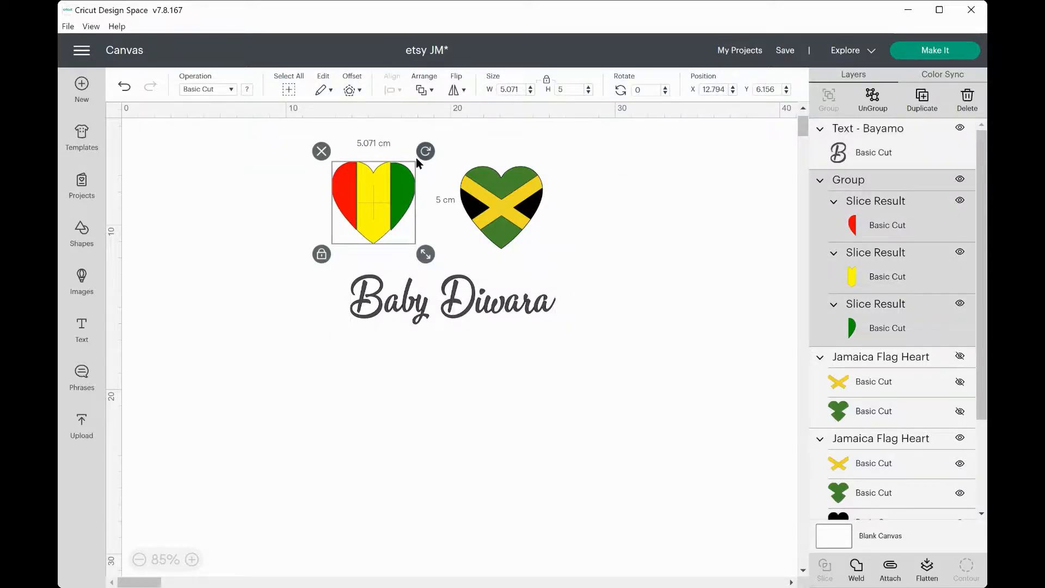
{"action": "left_click", "coordinate": [884, 263]}
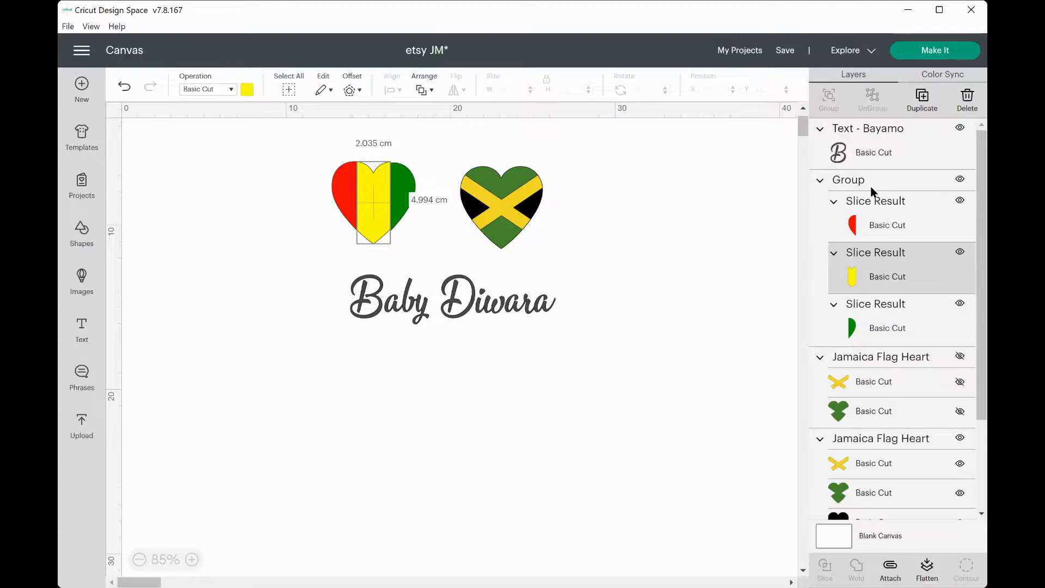
{"action": "left_click", "coordinate": [944, 78]}
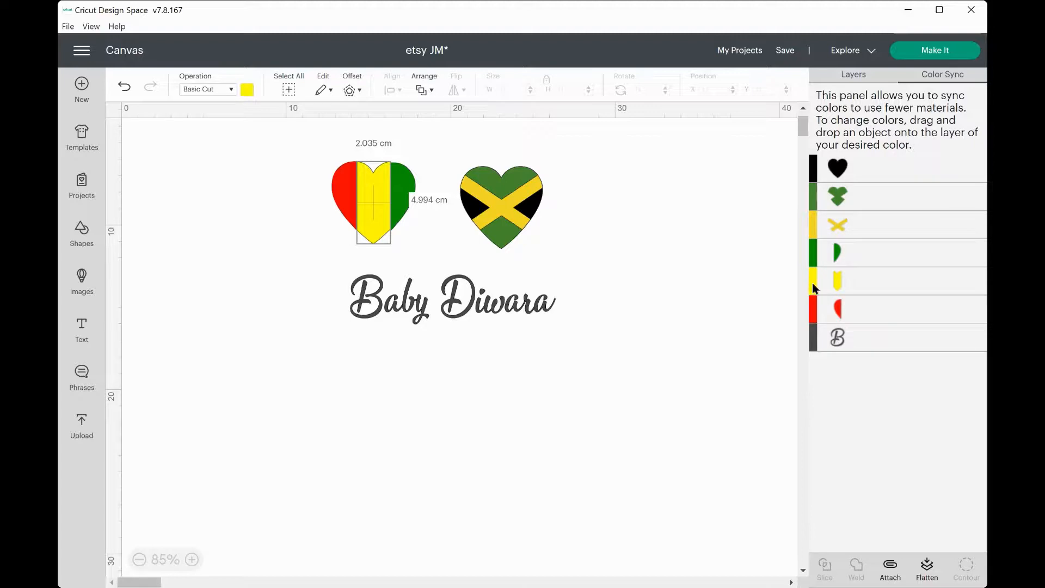
{"action": "left_click_drag", "start_coordinate": [813, 286], "coordinate": [826, 235]}
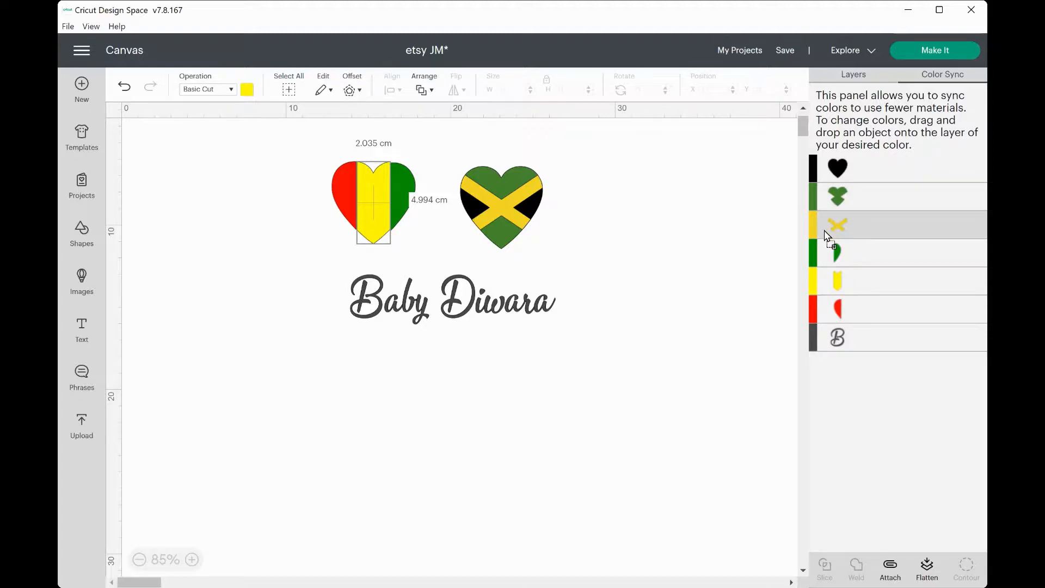
{"action": "left_click_drag", "start_coordinate": [825, 231], "coordinate": [821, 224]}
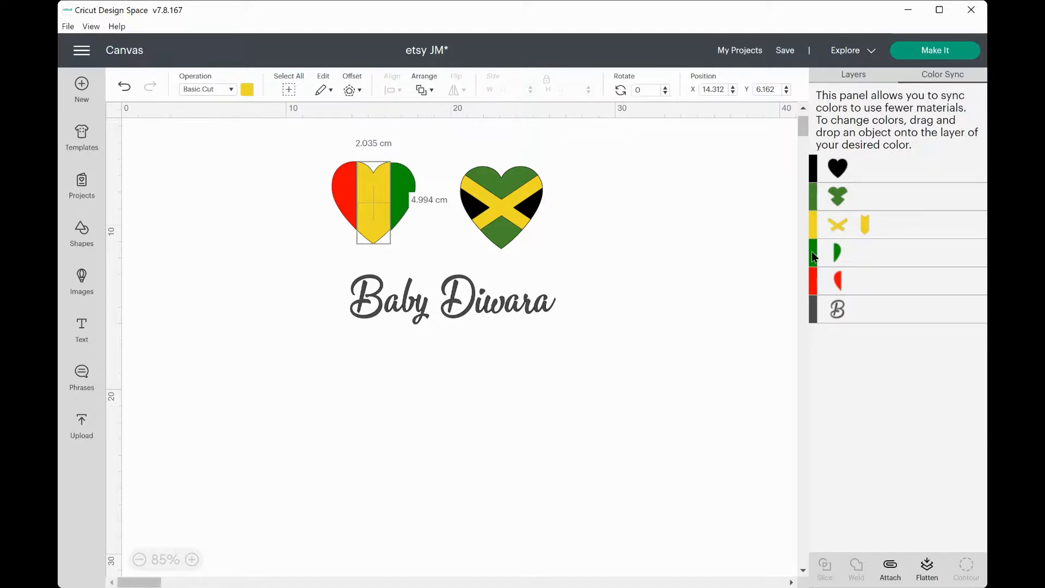
{"action": "left_click_drag", "start_coordinate": [837, 252], "coordinate": [815, 196]}
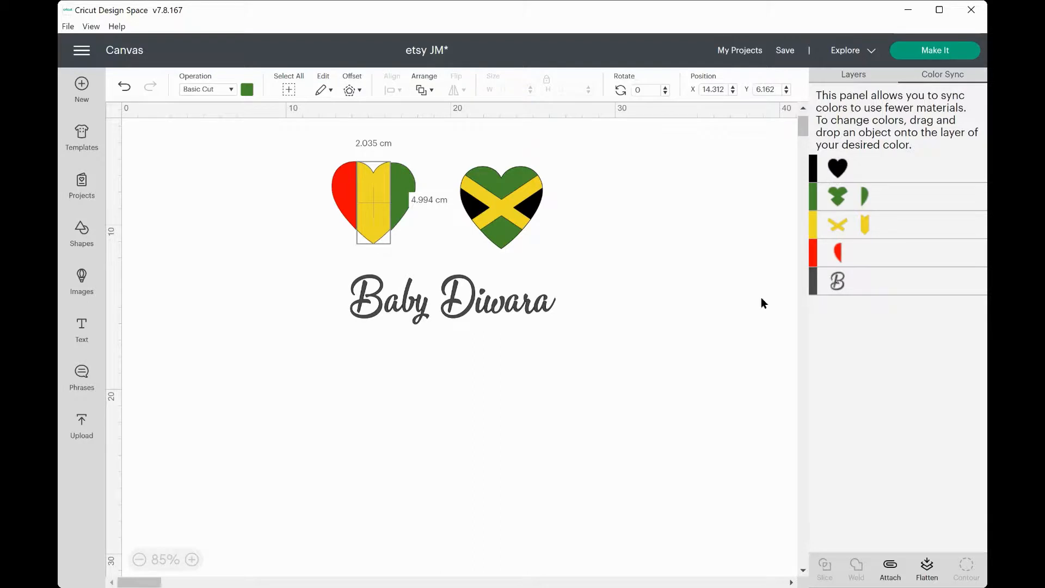
Step: Sync the text's first letter to the Jamaica heart's black and weld the whole text into one black shape
{"action": "left_click_drag", "start_coordinate": [812, 279], "coordinate": [816, 158]}
{"action": "left_click_drag", "start_coordinate": [823, 166], "coordinate": [816, 168]}
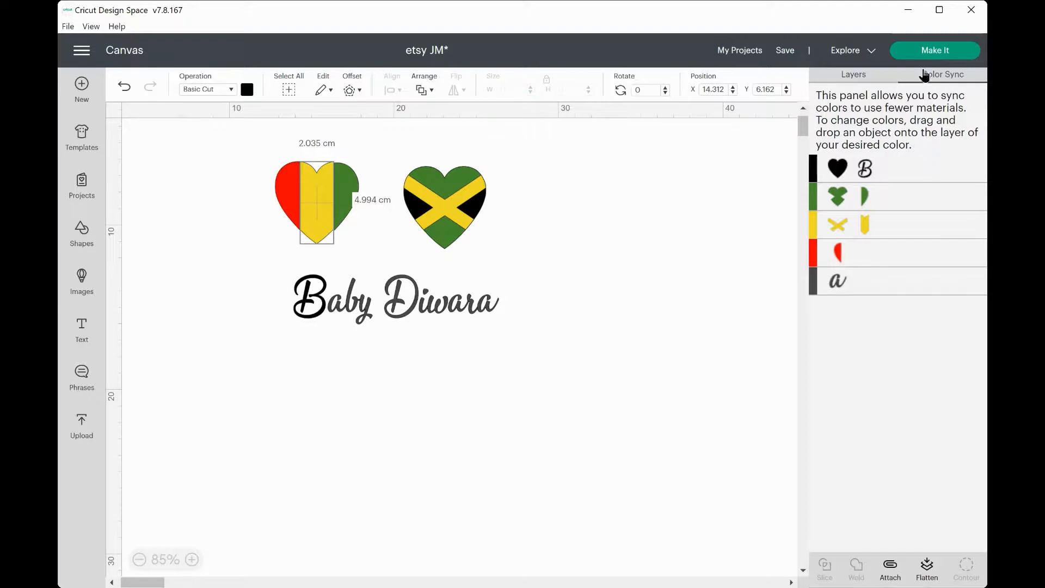
{"action": "left_click", "coordinate": [866, 79]}
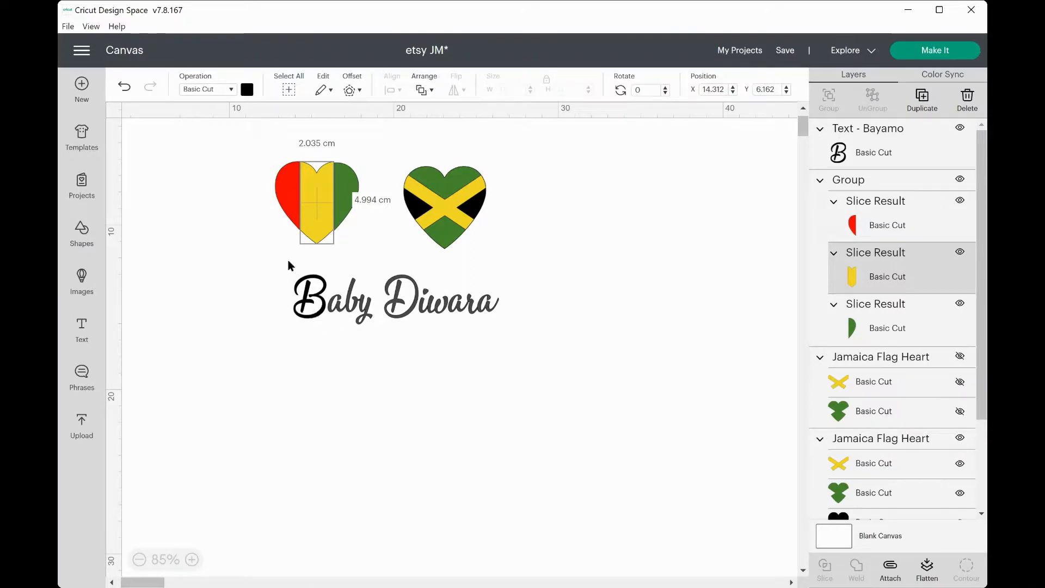
{"action": "left_click_drag", "start_coordinate": [281, 254], "coordinate": [505, 355]}
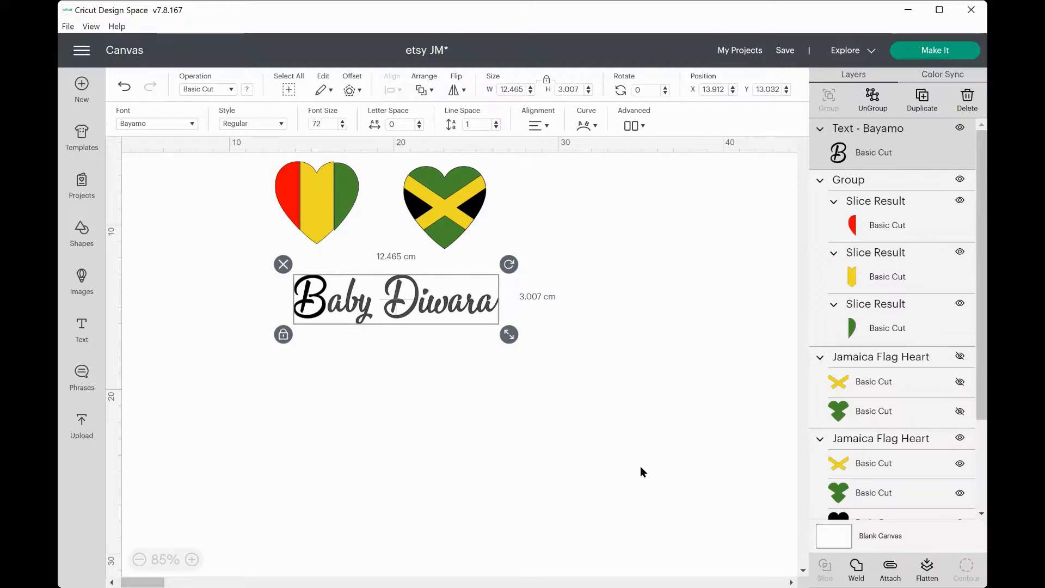
{"action": "left_click", "coordinate": [857, 567]}
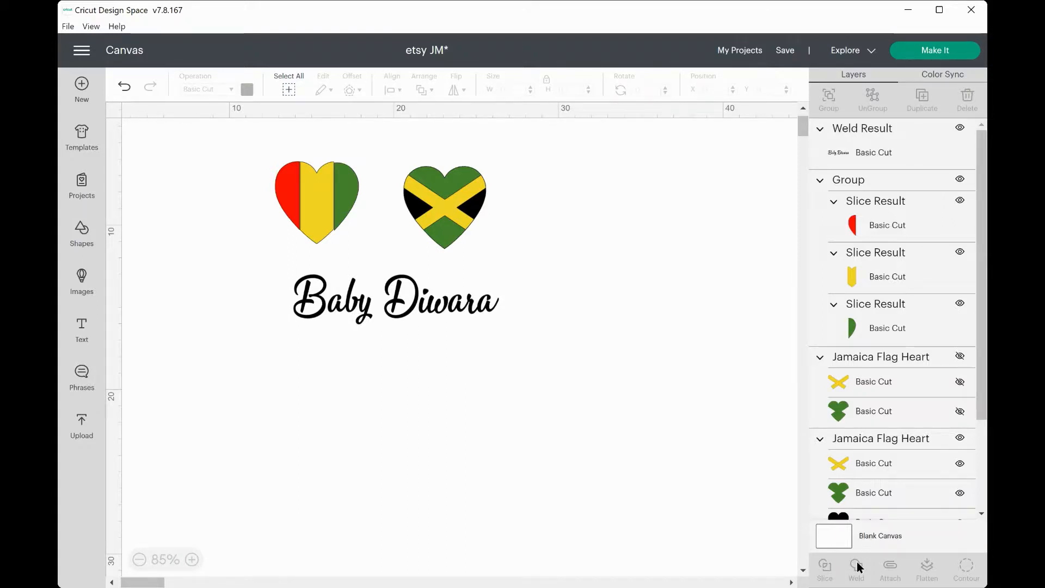
Step: Rotate the Jamaica heart about 30° clockwise and the Guinea heart about 33° counterclockwise so their tops tilt outward
{"action": "left_click", "coordinate": [317, 186]}
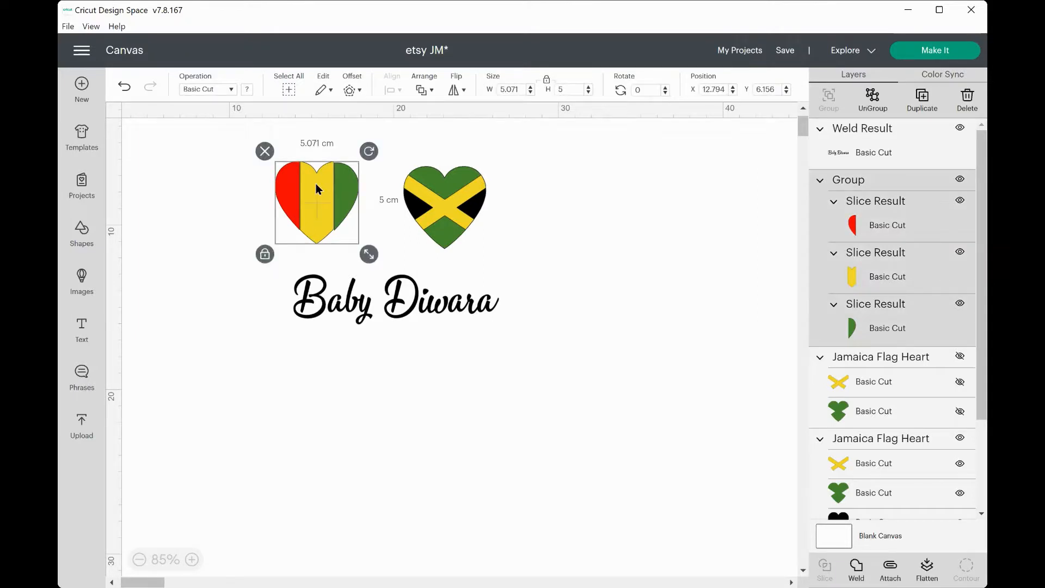
{"action": "left_click", "coordinate": [432, 208]}
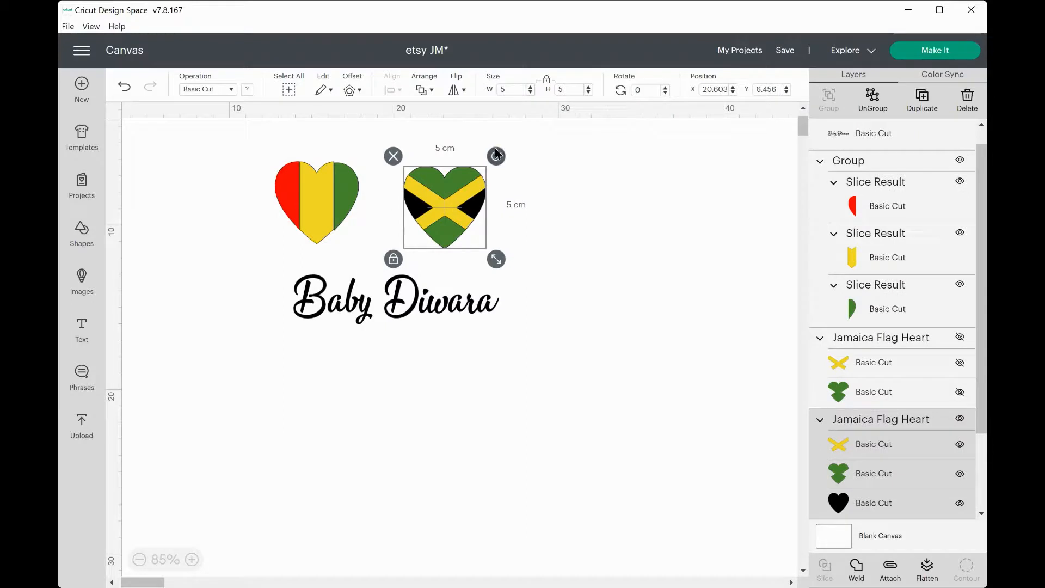
{"action": "left_click_drag", "start_coordinate": [495, 151], "coordinate": [530, 177]}
{"action": "left_click", "coordinate": [322, 179]}
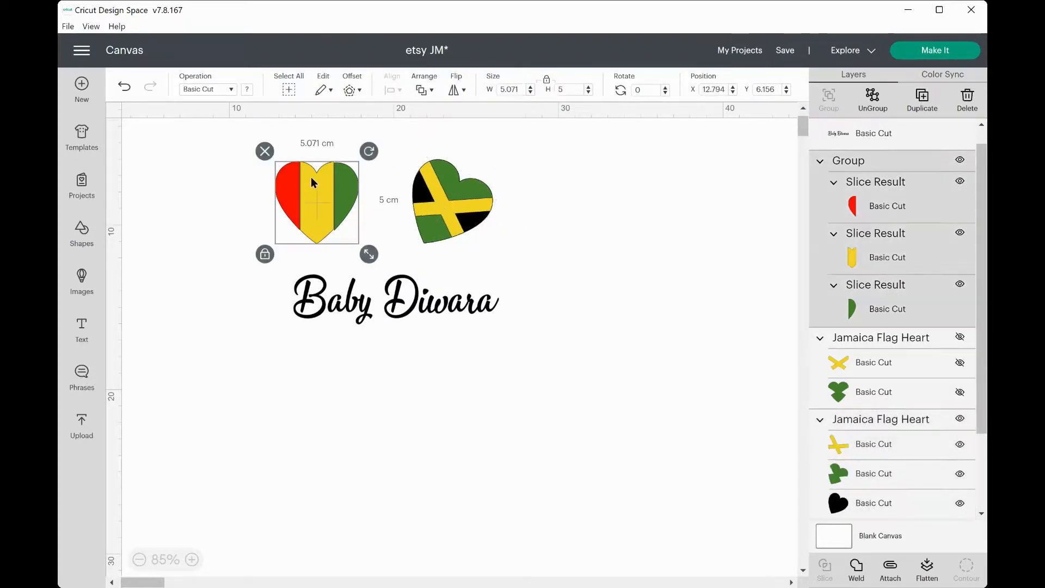
{"action": "left_click_drag", "start_coordinate": [369, 148], "coordinate": [326, 140]}
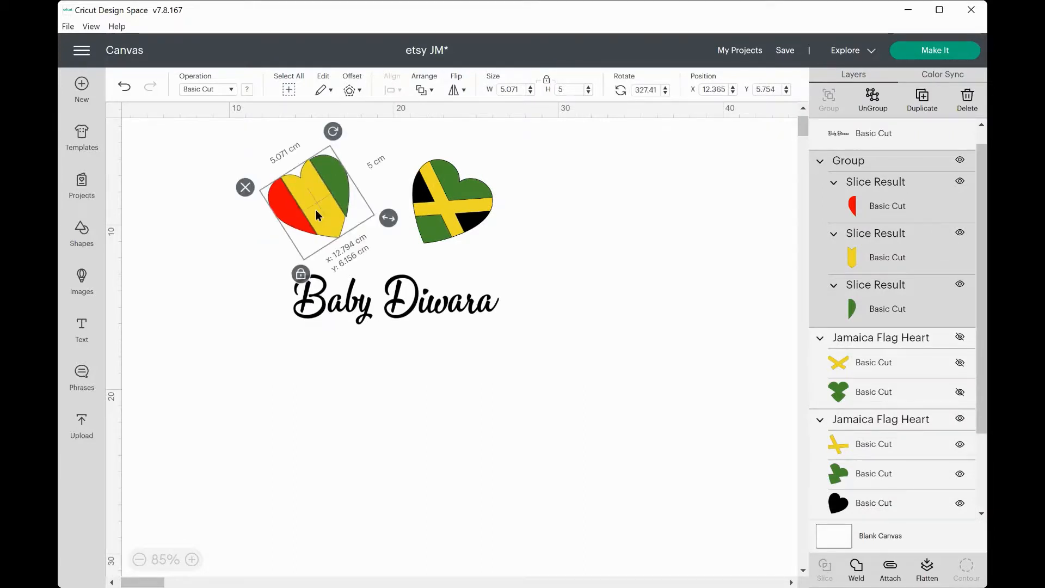
Step: Move the two tilted hearts close together side by side and place the welded text just beneath them
{"action": "left_click_drag", "start_coordinate": [316, 210], "coordinate": [371, 220]}
{"action": "left_click", "coordinate": [370, 220]}
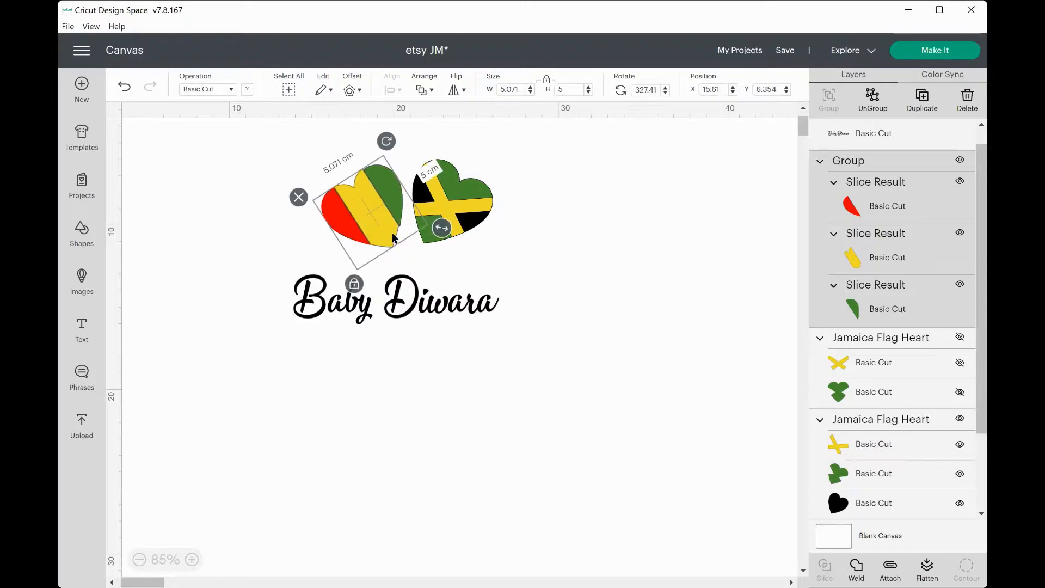
{"action": "left_click", "coordinate": [459, 195]}
{"action": "left_click_drag", "start_coordinate": [458, 196], "coordinate": [458, 203]}
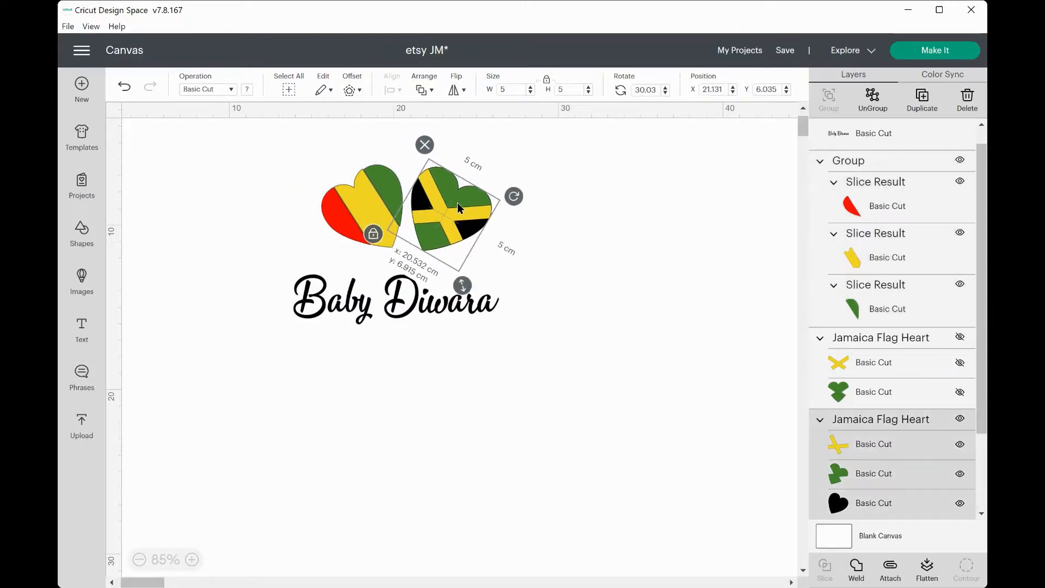
{"action": "left_click", "coordinate": [517, 277]}
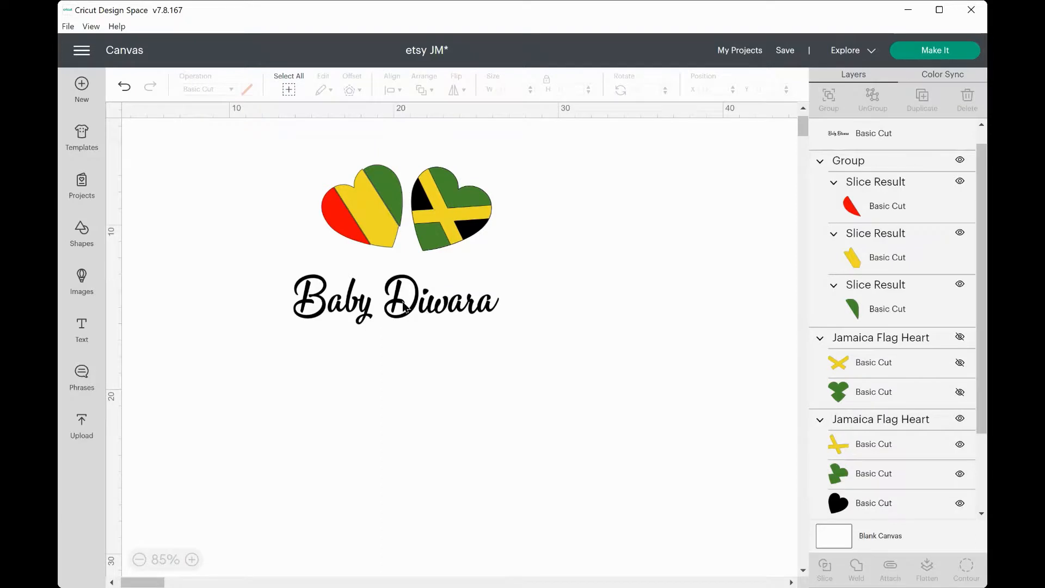
{"action": "left_click_drag", "start_coordinate": [401, 305], "coordinate": [429, 294]}
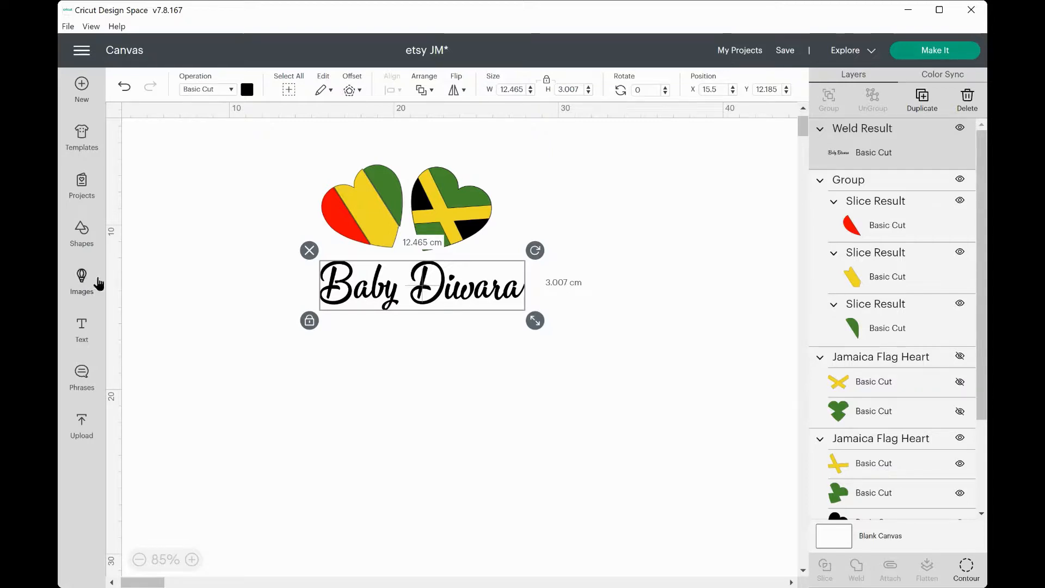
Step: Preview the design on the Pajamas template, using the Baby Short sleeve type in the 3 months size
{"action": "left_click", "coordinate": [82, 139]}
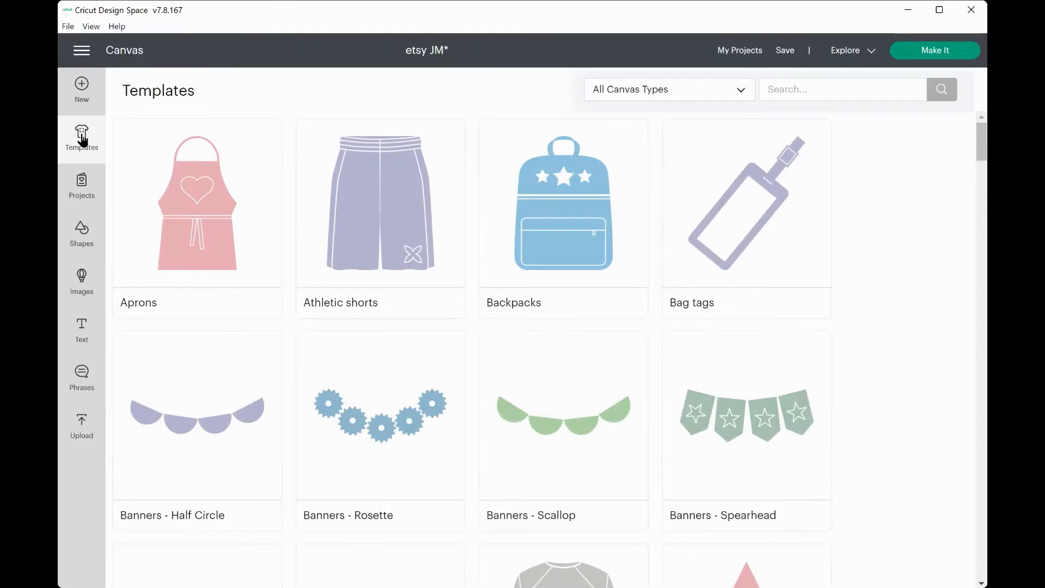
{"action": "scroll", "coordinate": [323, 318], "scroll_direction": "down", "scroll_amount": 4}
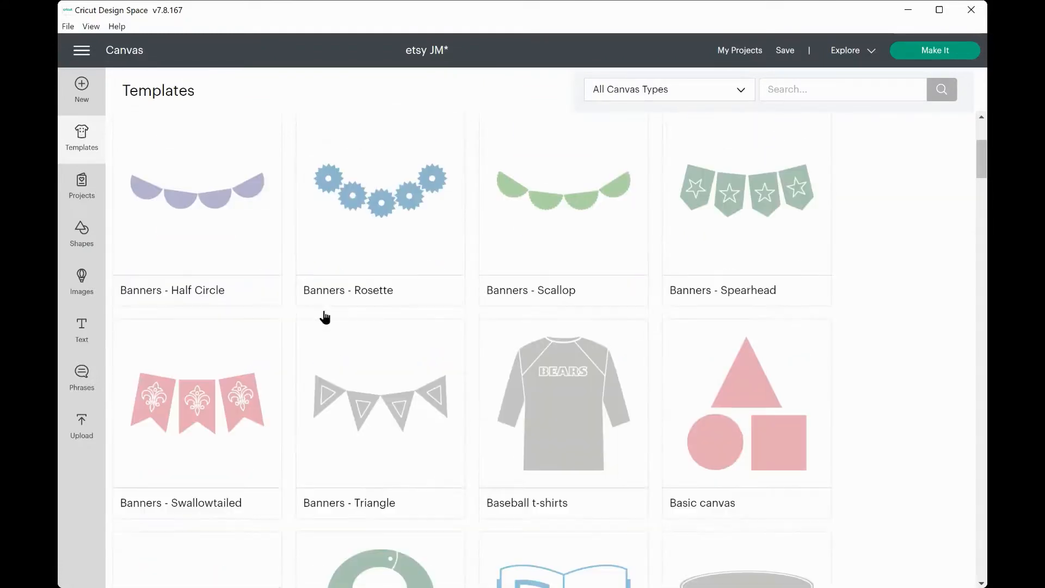
{"action": "scroll", "coordinate": [325, 317], "scroll_direction": "down", "scroll_amount": 2}
{"action": "scroll", "coordinate": [325, 317], "scroll_direction": "up", "scroll_amount": 5}
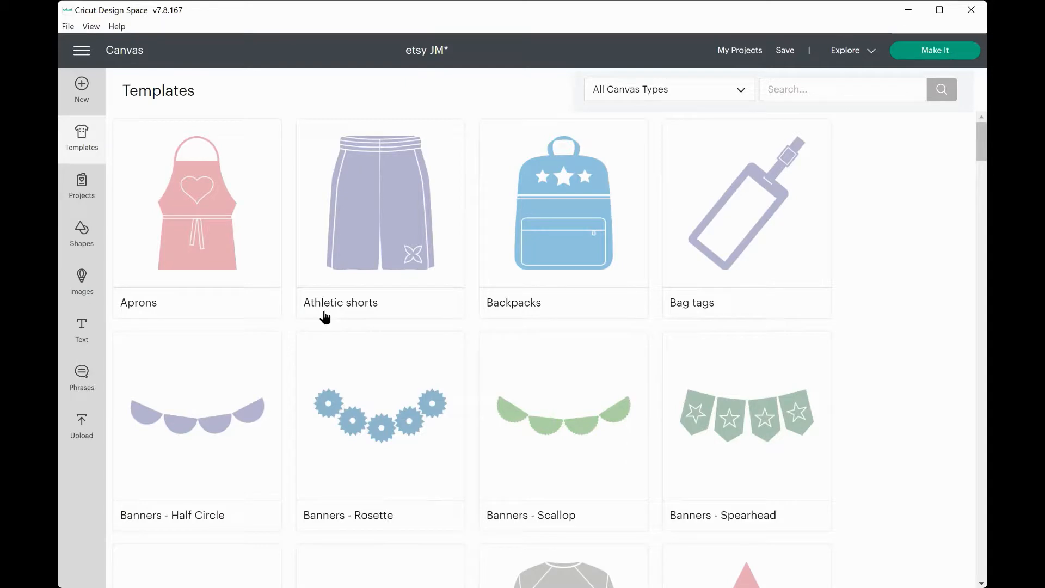
{"action": "scroll", "coordinate": [325, 317], "scroll_direction": "down", "scroll_amount": 7}
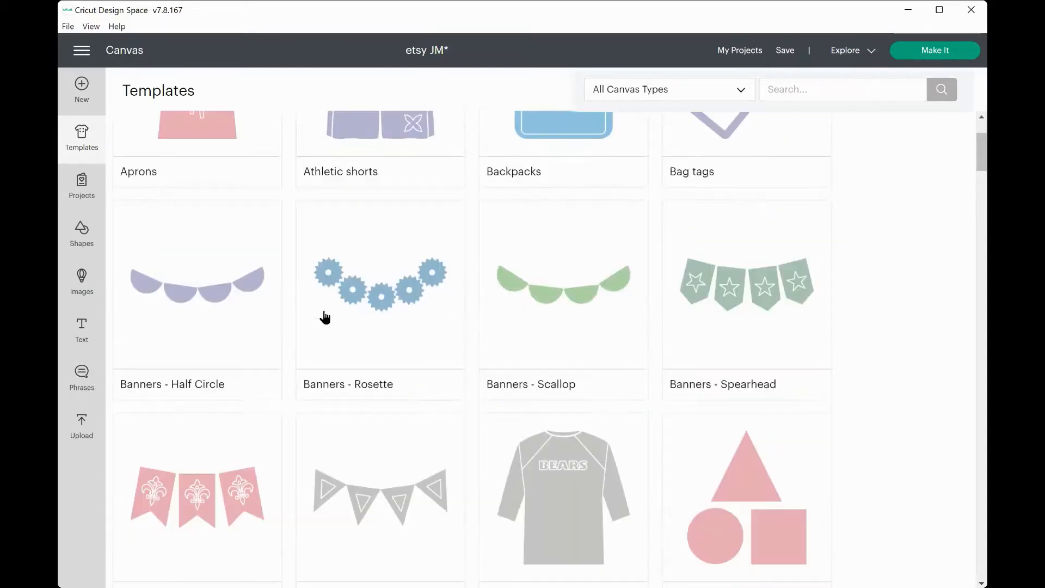
{"action": "scroll", "coordinate": [325, 317], "scroll_direction": "down", "scroll_amount": 10}
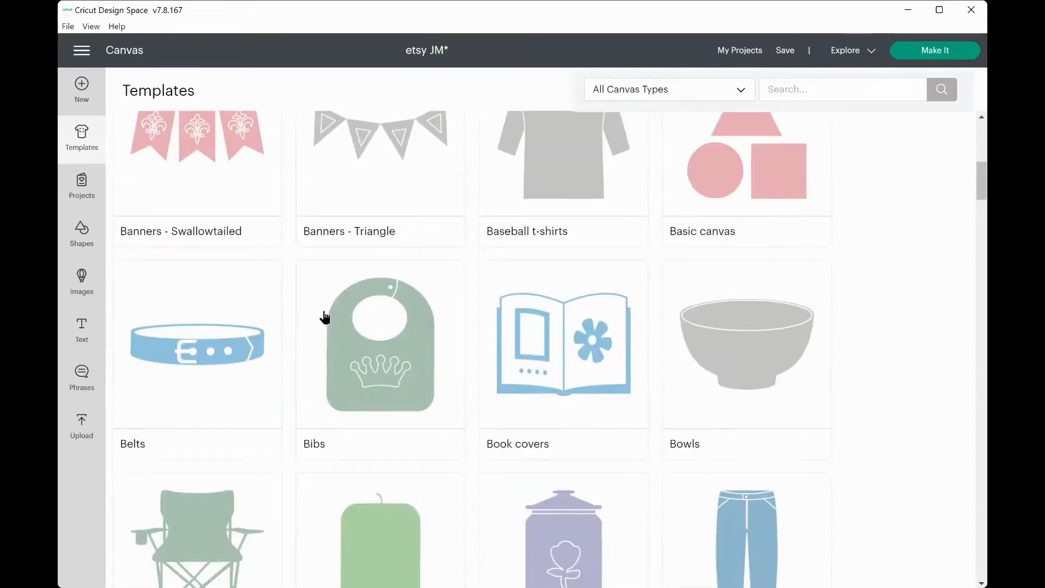
{"action": "scroll", "coordinate": [324, 317], "scroll_direction": "down", "scroll_amount": 8}
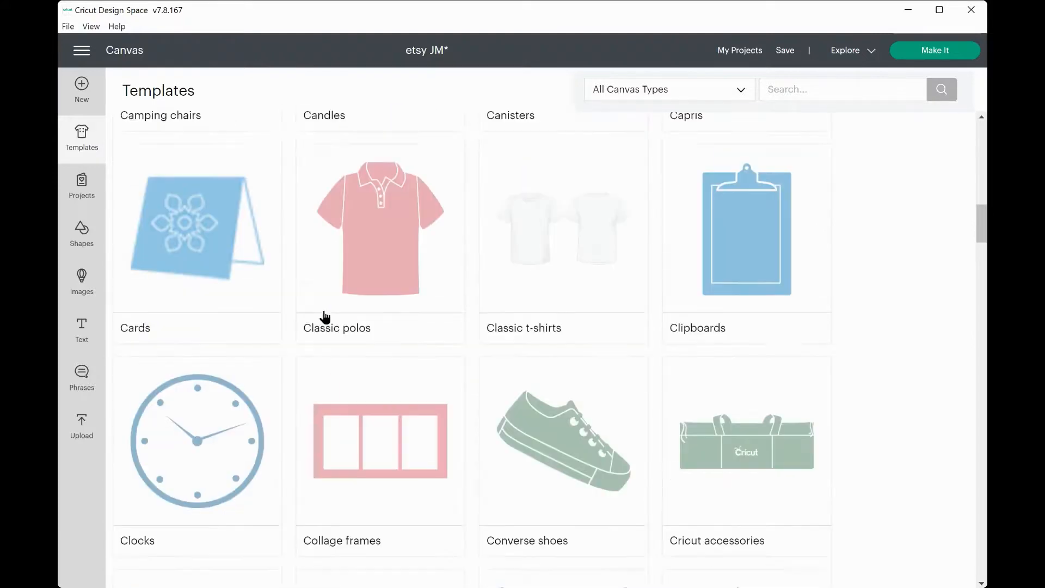
{"action": "scroll", "coordinate": [325, 317], "scroll_direction": "down", "scroll_amount": 8}
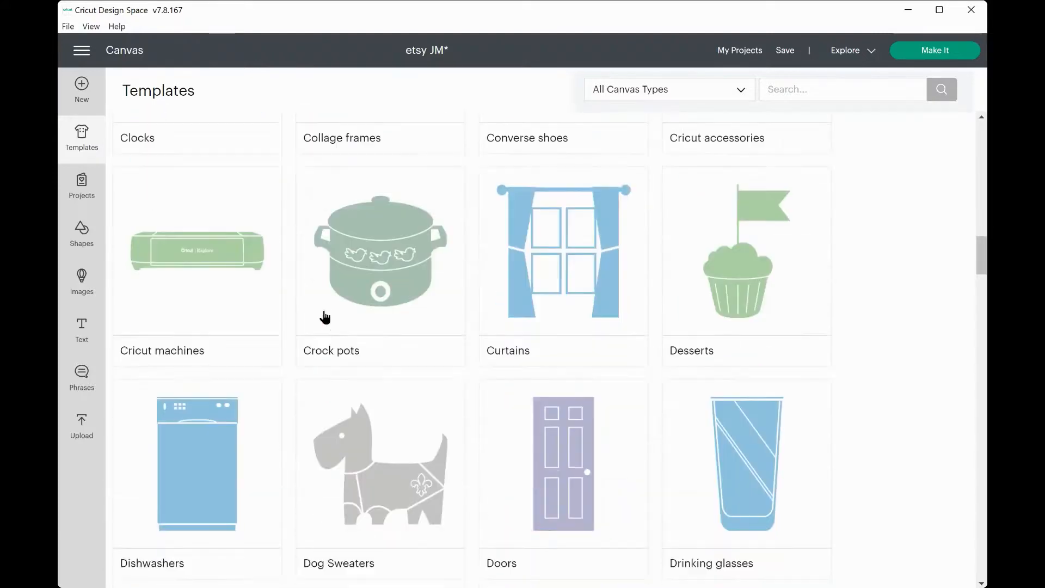
{"action": "scroll", "coordinate": [325, 316], "scroll_direction": "down", "scroll_amount": 10}
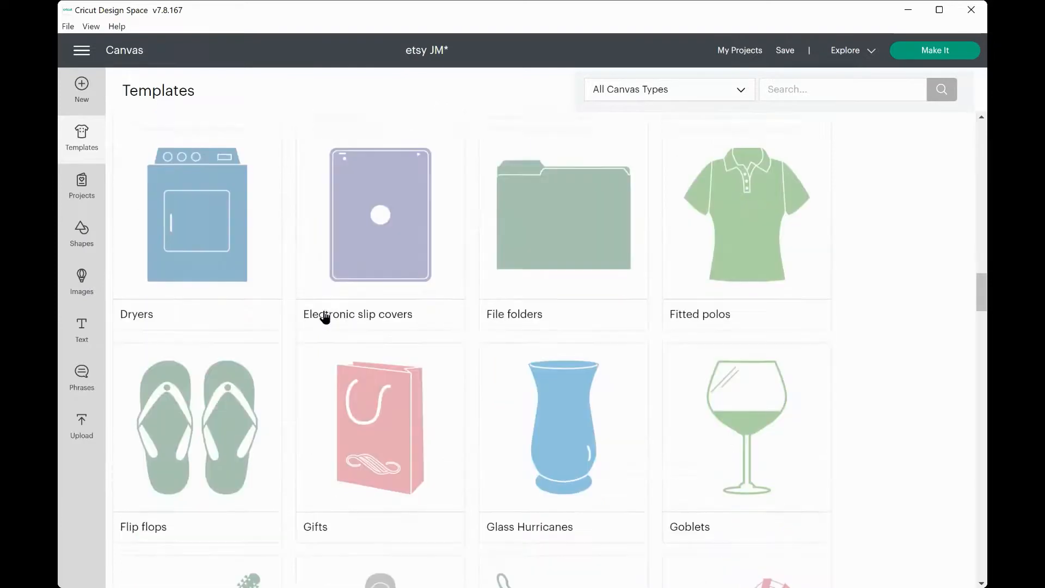
{"action": "scroll", "coordinate": [324, 316], "scroll_direction": "down", "scroll_amount": 9}
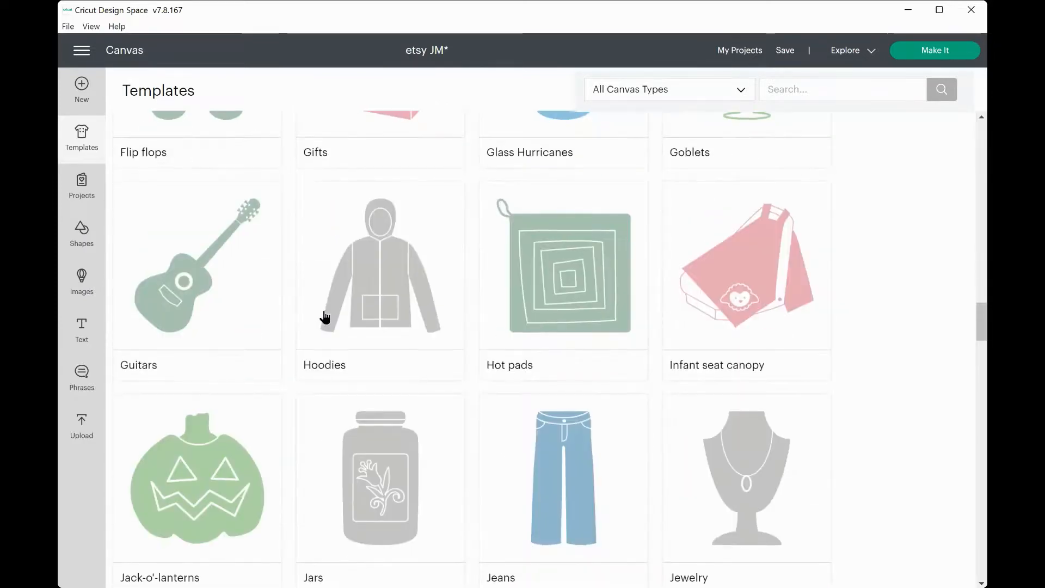
{"action": "scroll", "coordinate": [324, 317], "scroll_direction": "down", "scroll_amount": 12}
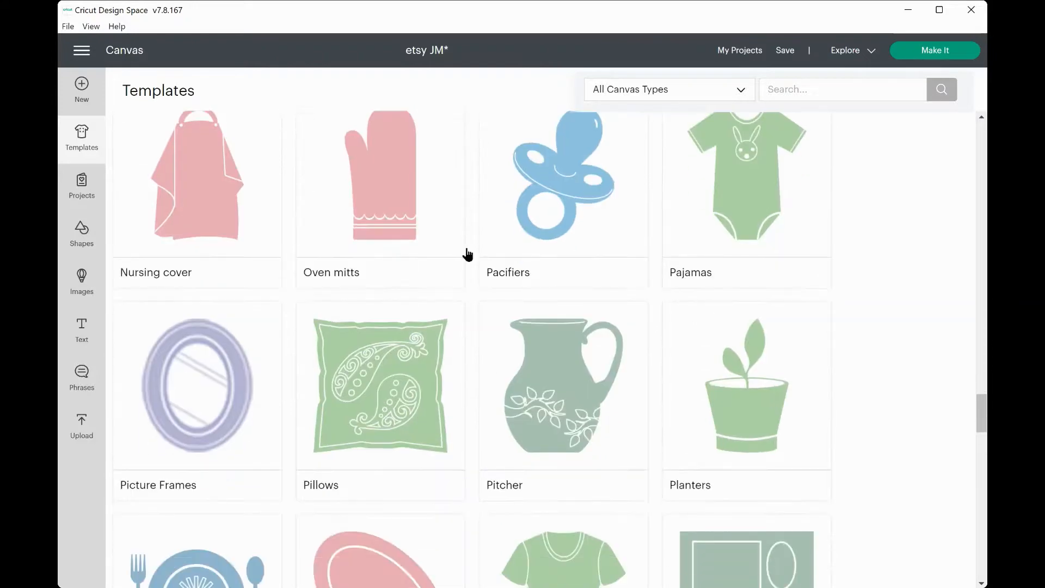
{"action": "left_click", "coordinate": [753, 202]}
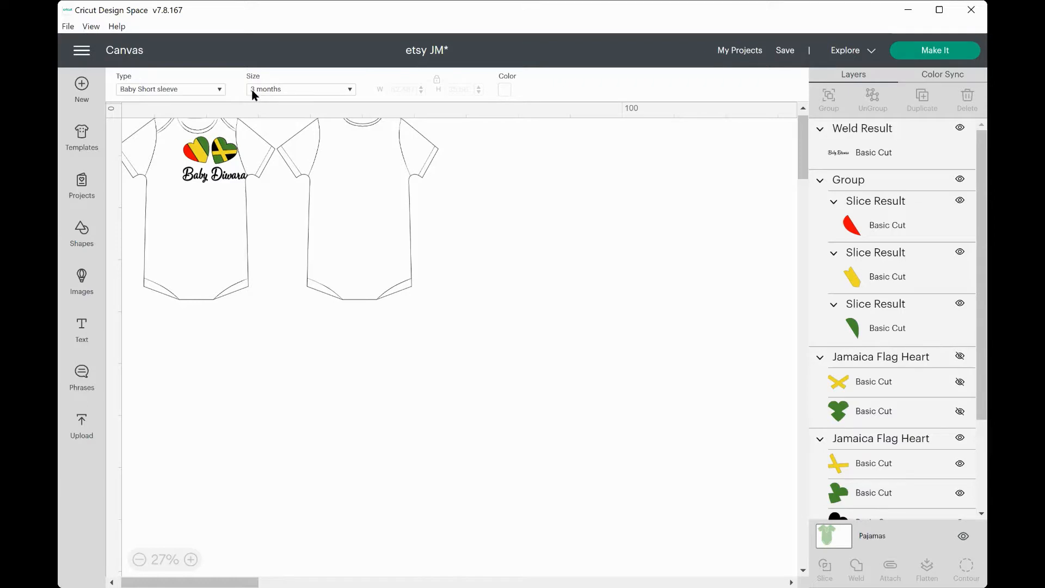
{"action": "left_click", "coordinate": [327, 89]}
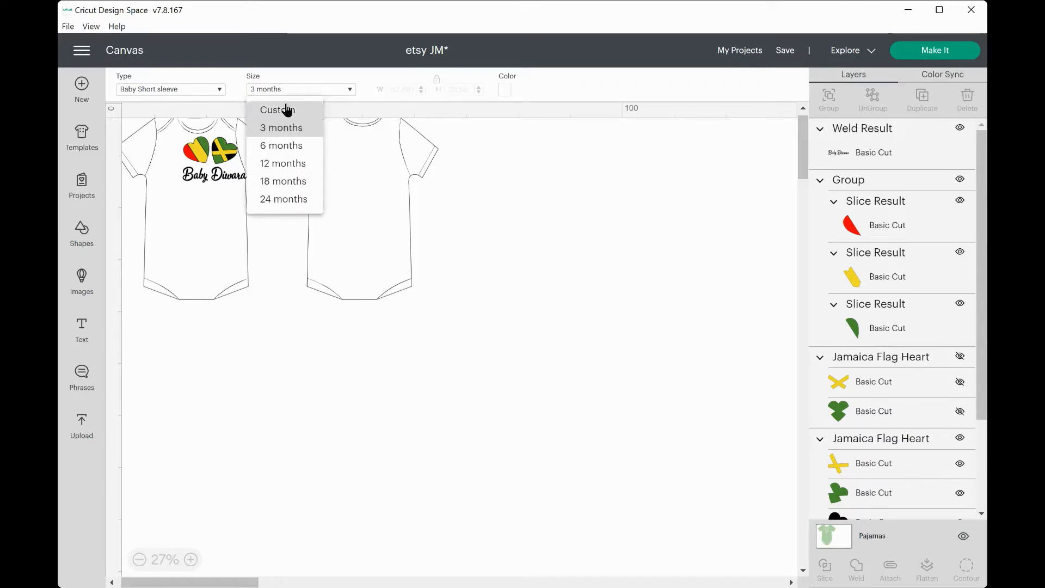
{"action": "left_click", "coordinate": [282, 127]}
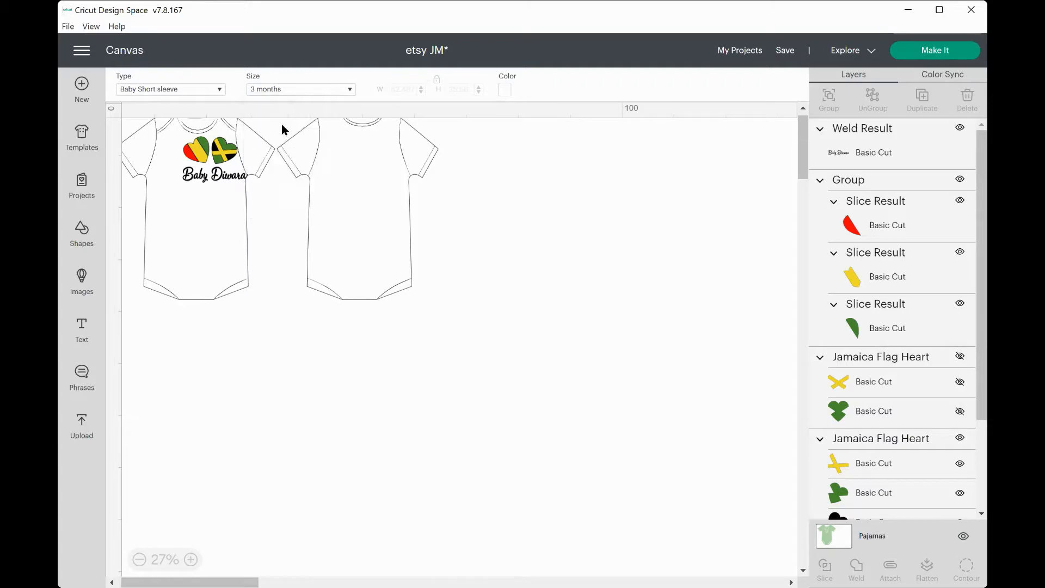
Step: Shift the hearts left and the name text left and down so they fit within the front of the bodysuit
{"action": "left_click", "coordinate": [198, 161]}
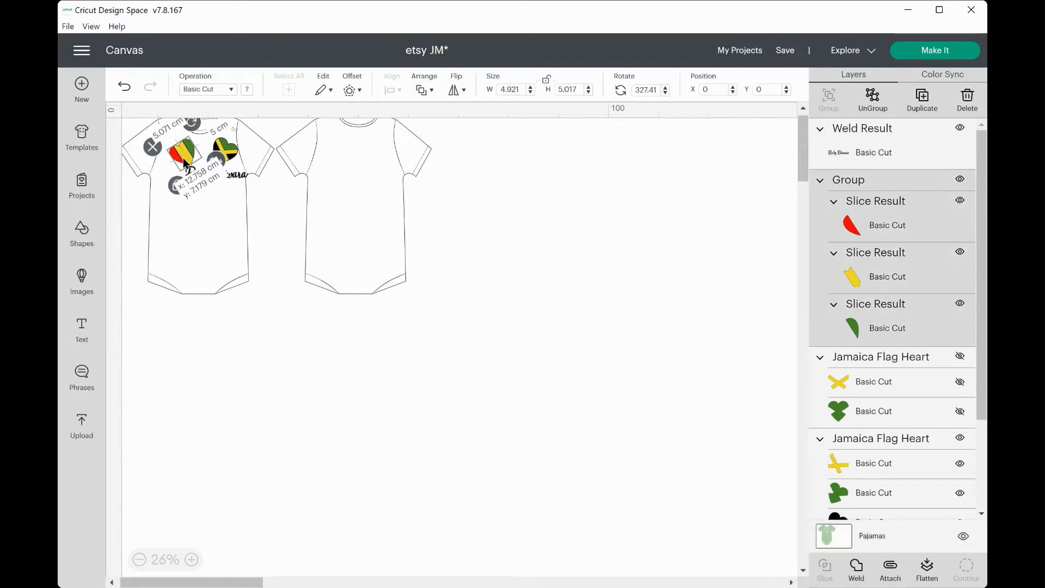
{"action": "left_click_drag", "start_coordinate": [216, 161], "coordinate": [212, 183]}
{"action": "scroll", "coordinate": [212, 183], "scroll_direction": "up", "scroll_amount": 2}
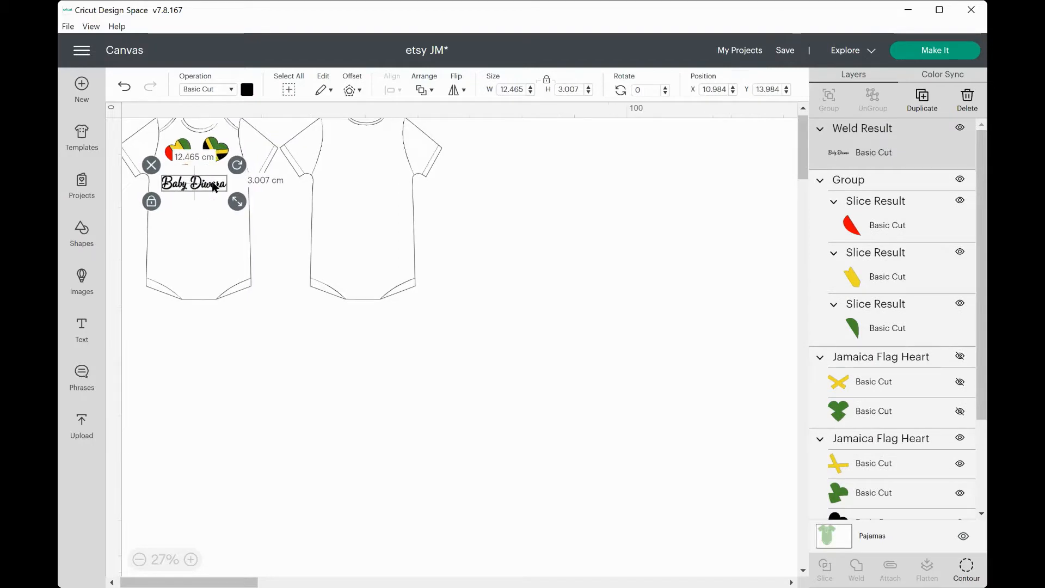
{"action": "scroll", "coordinate": [213, 185], "scroll_direction": "up", "scroll_amount": 4}
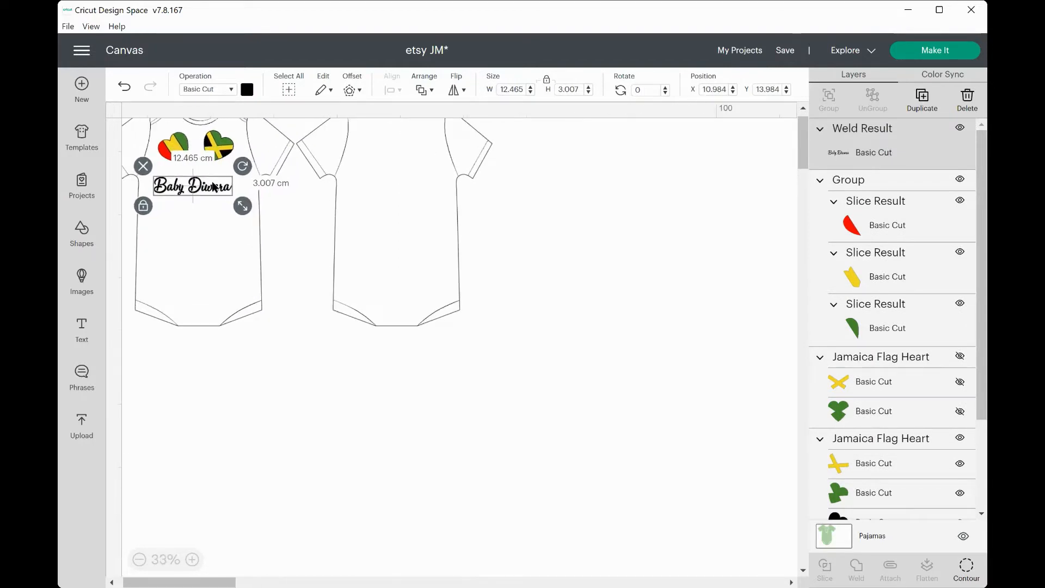
{"action": "scroll", "coordinate": [213, 185], "scroll_direction": "up", "scroll_amount": 2}
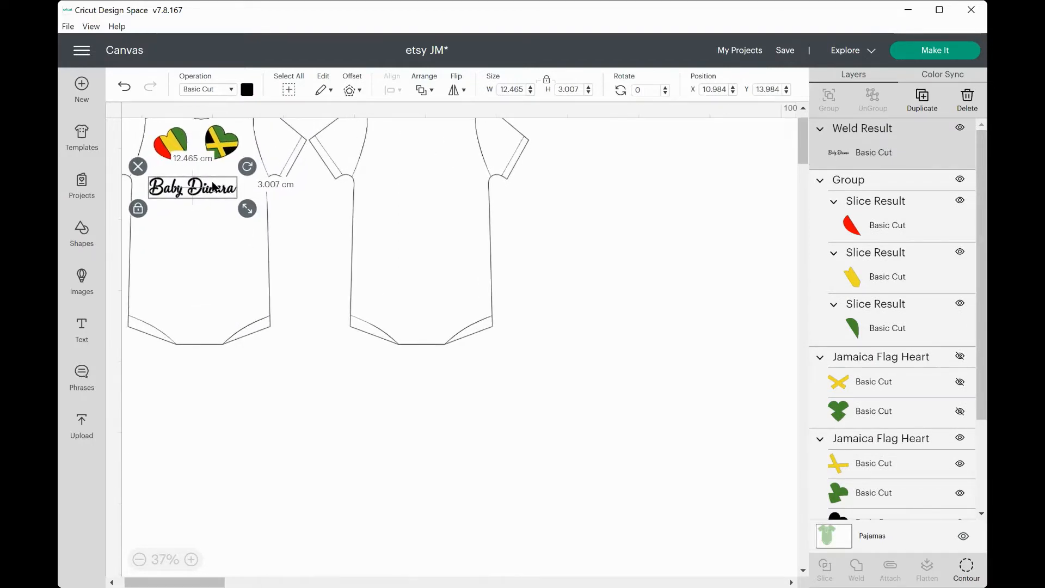
{"action": "left_click", "coordinate": [370, 238]}
{"action": "left_click", "coordinate": [370, 235]}
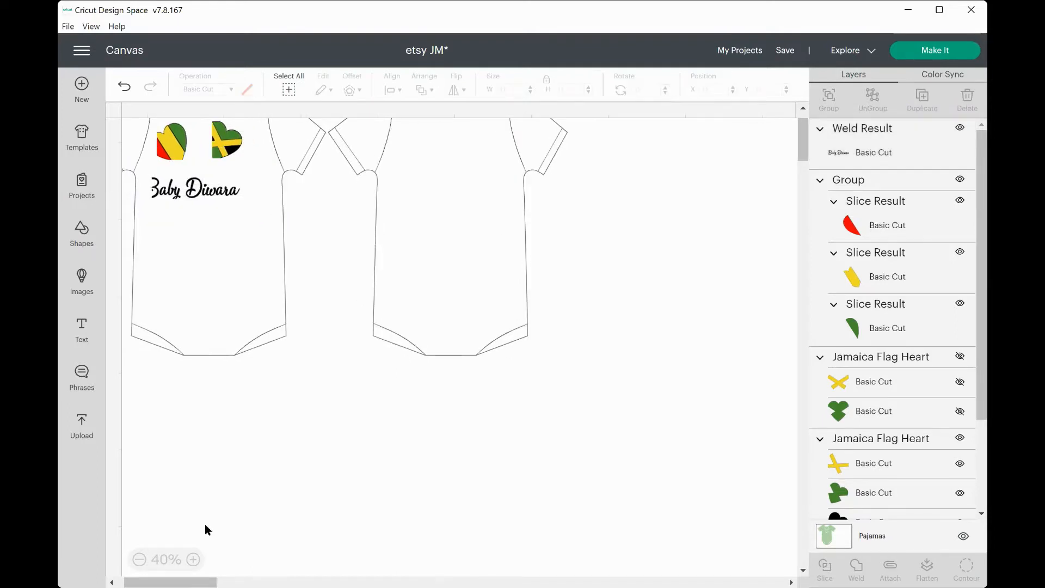
Step: Lower the design on the bodysuit's chest, placing the text at about Y 17.1 cm and both hearts at about Y 10.1 cm
{"action": "left_click", "coordinate": [193, 559]}
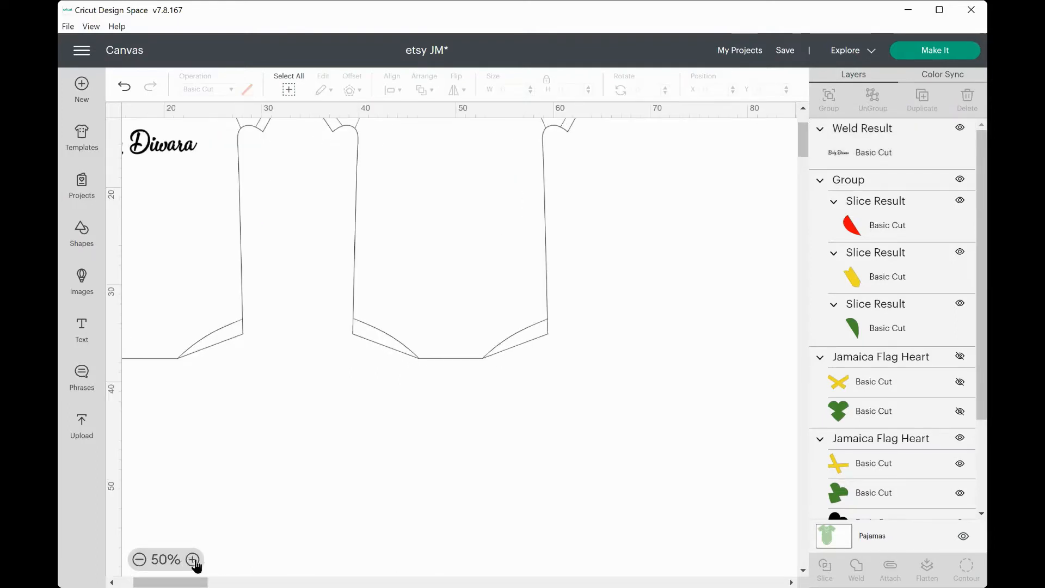
{"action": "left_click", "coordinate": [193, 561]}
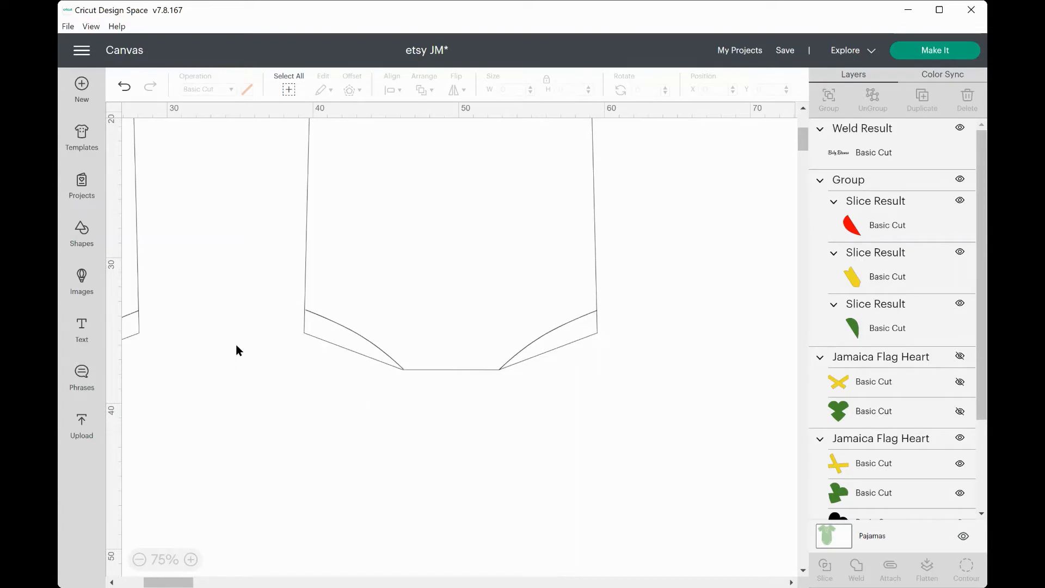
{"action": "scroll", "coordinate": [237, 350], "scroll_direction": "left", "scroll_amount": 10}
{"action": "scroll", "coordinate": [237, 350], "scroll_direction": "up", "scroll_amount": 6}
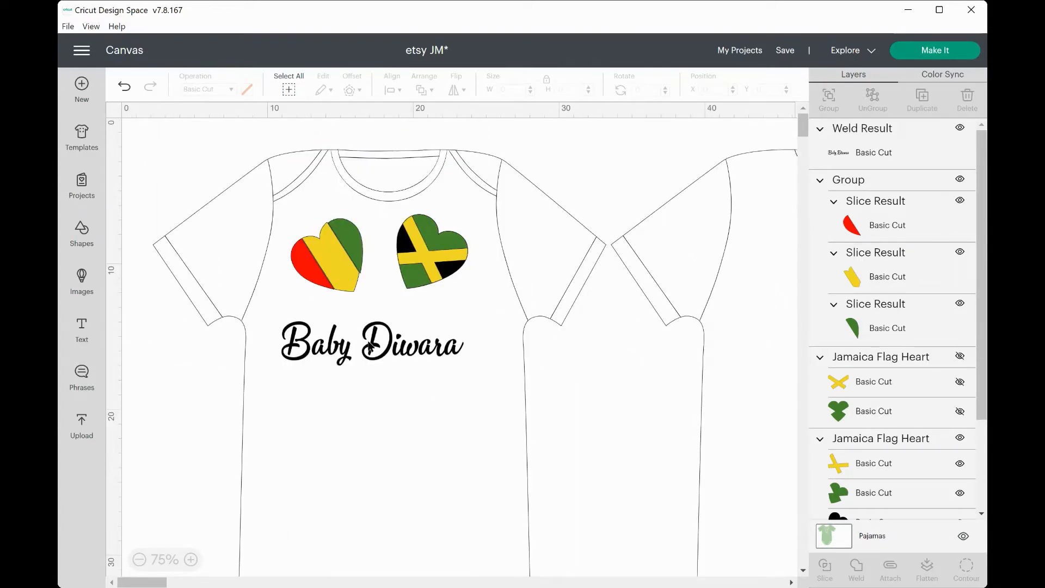
{"action": "left_click_drag", "start_coordinate": [361, 328], "coordinate": [380, 373]}
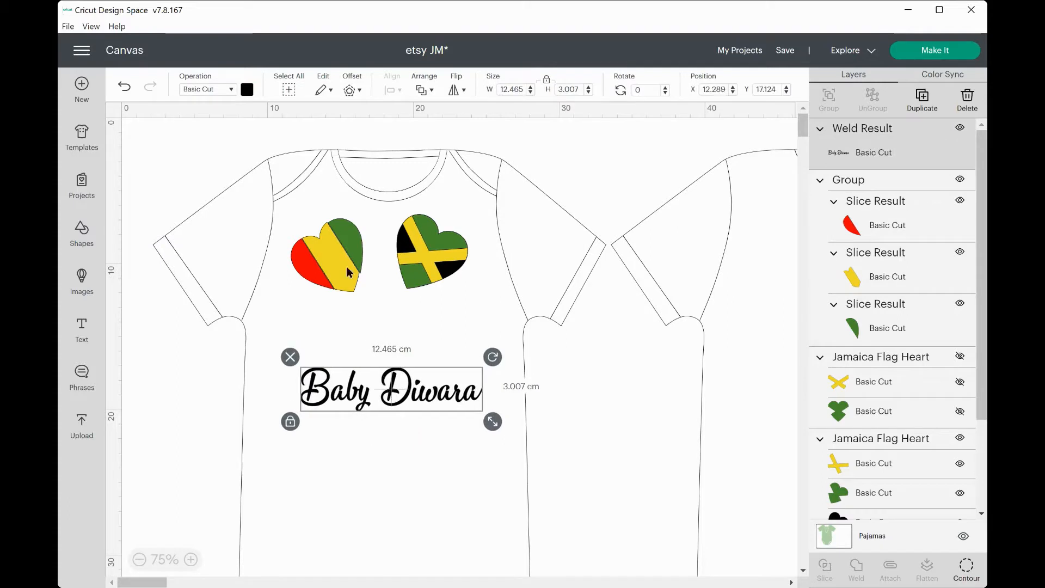
{"action": "left_click_drag", "start_coordinate": [344, 264], "coordinate": [355, 308]}
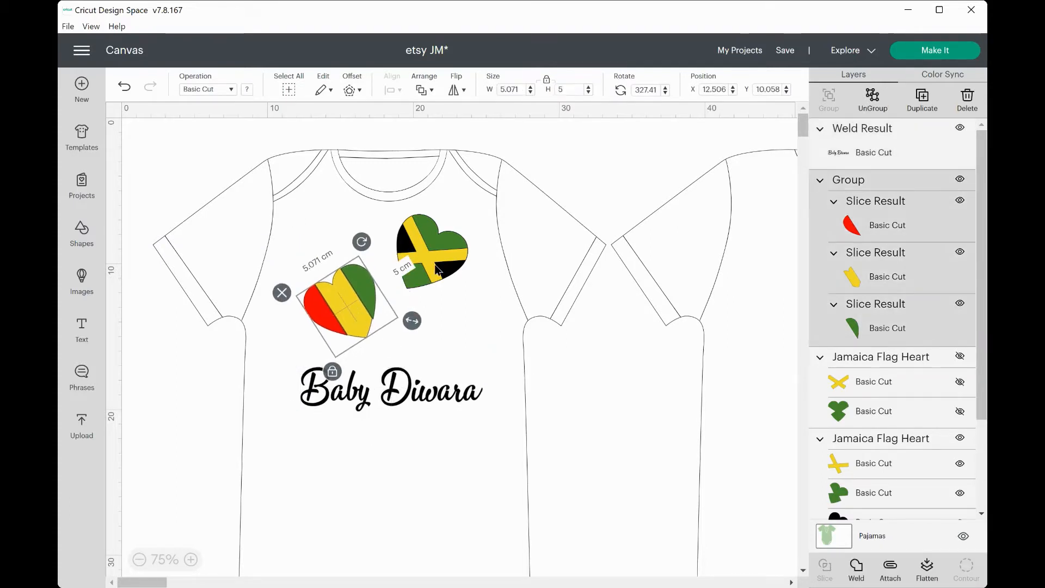
{"action": "left_click_drag", "start_coordinate": [433, 256], "coordinate": [430, 316]}
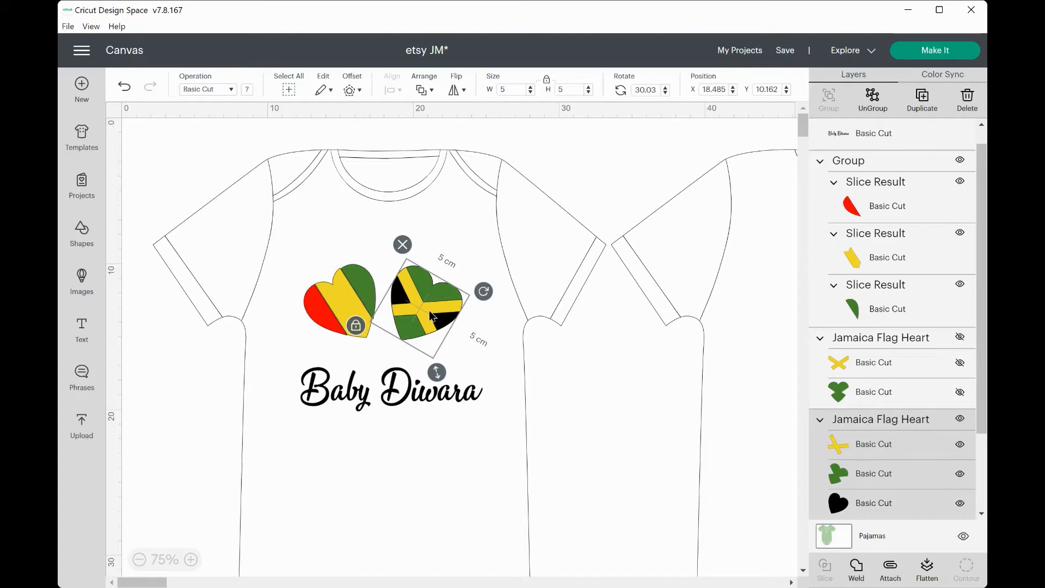
Step: Align the Guinea and Jamaica hearts along their bottom edges
{"action": "left_click", "coordinate": [623, 344]}
{"action": "left_click_drag", "start_coordinate": [316, 249], "coordinate": [459, 348]}
{"action": "left_click", "coordinate": [396, 89]}
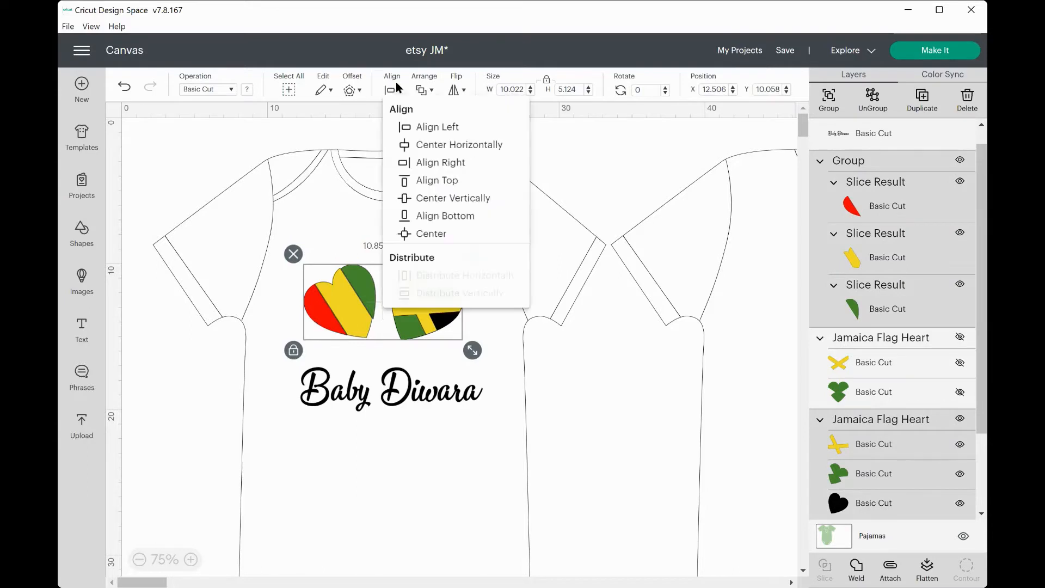
{"action": "left_click", "coordinate": [426, 216]}
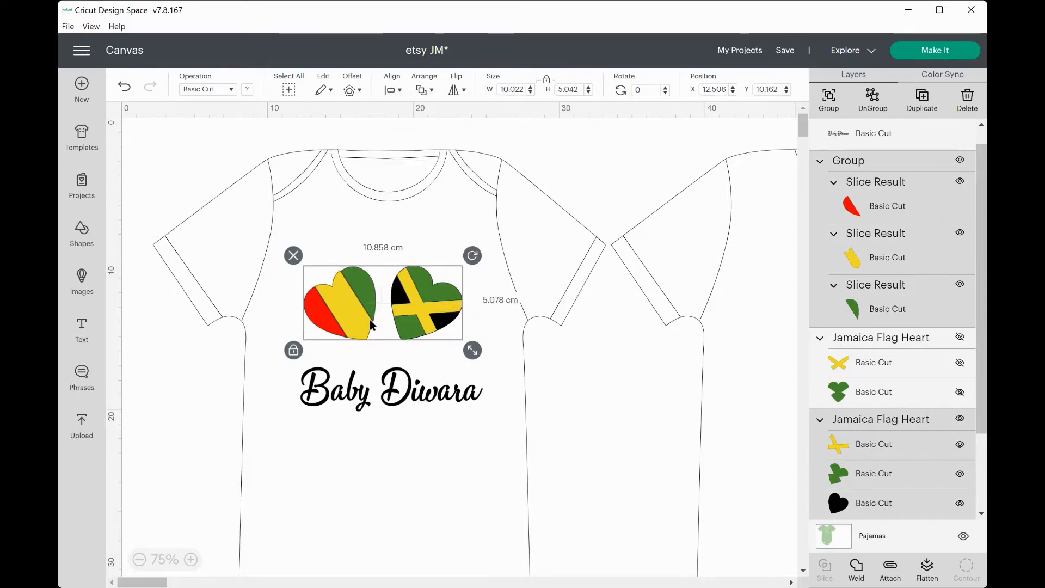
{"action": "left_click", "coordinate": [555, 315]}
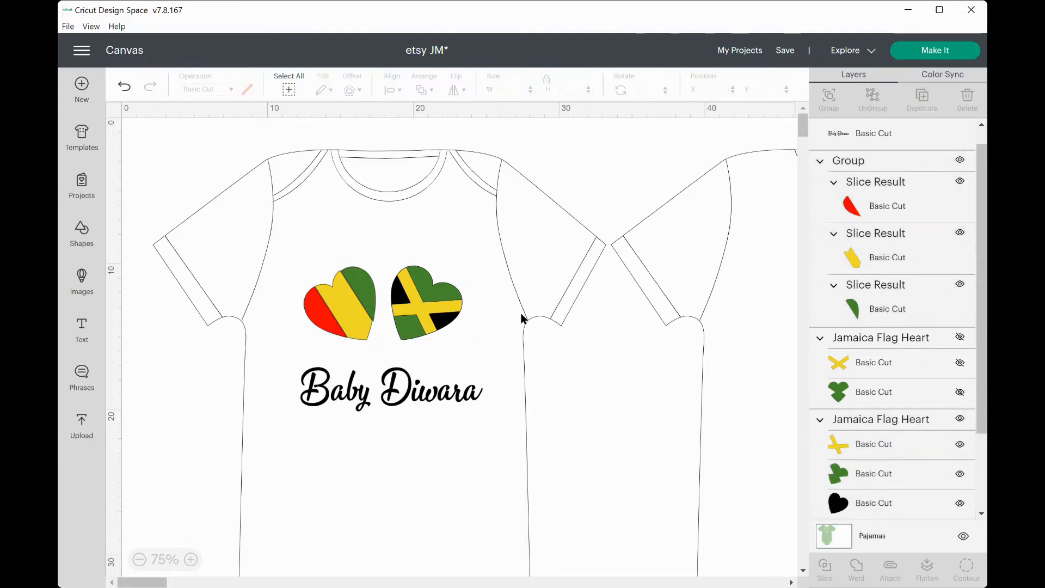
Step: Nudge the name text slightly upward, closer to the hearts, and select the Jamaica heart
{"action": "left_click", "coordinate": [413, 398]}
{"action": "left_click_drag", "start_coordinate": [412, 397], "coordinate": [409, 390]}
{"action": "left_click", "coordinate": [617, 376]}
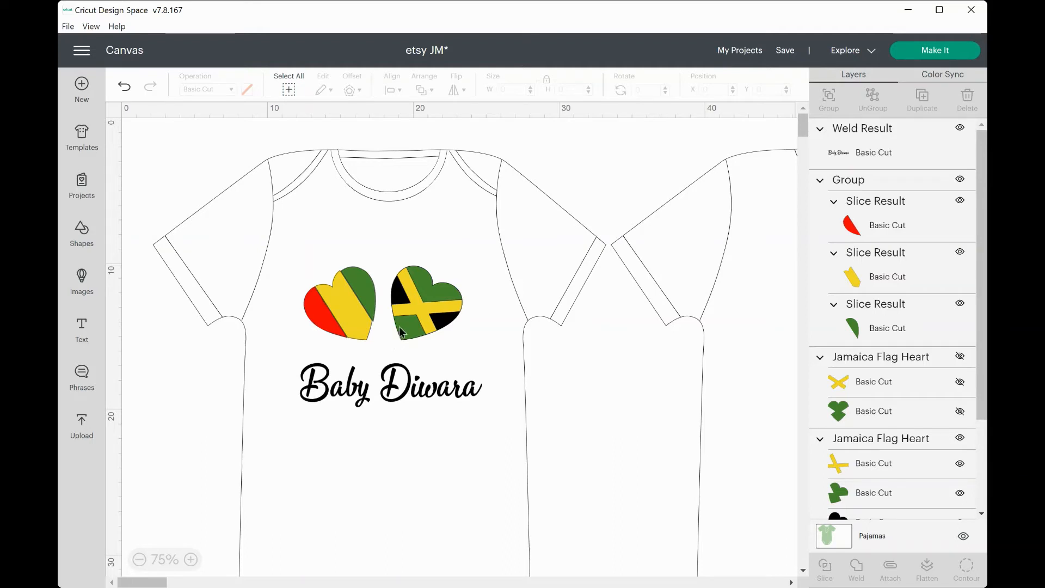
{"action": "left_click", "coordinate": [416, 305]}
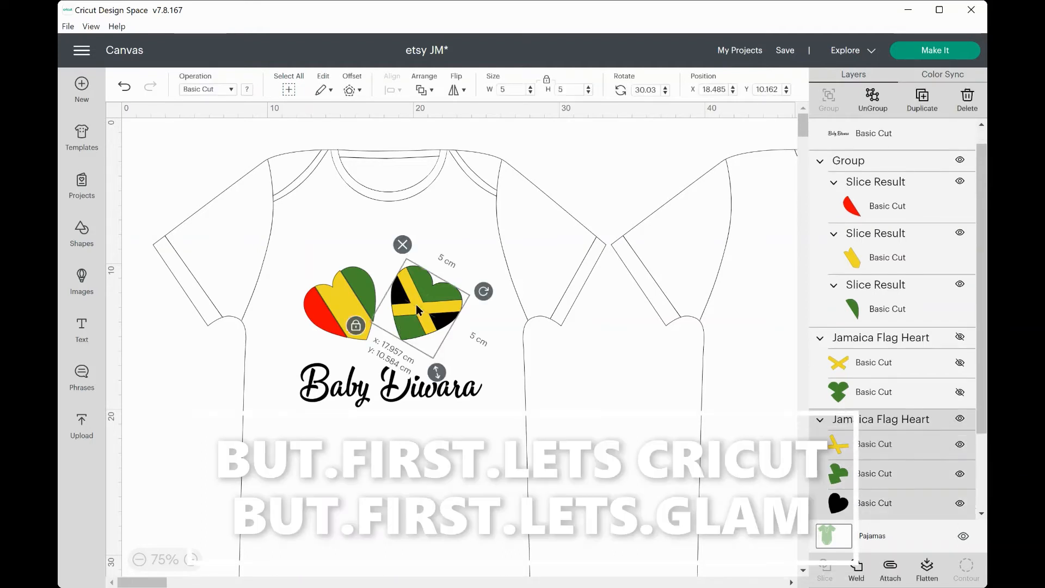